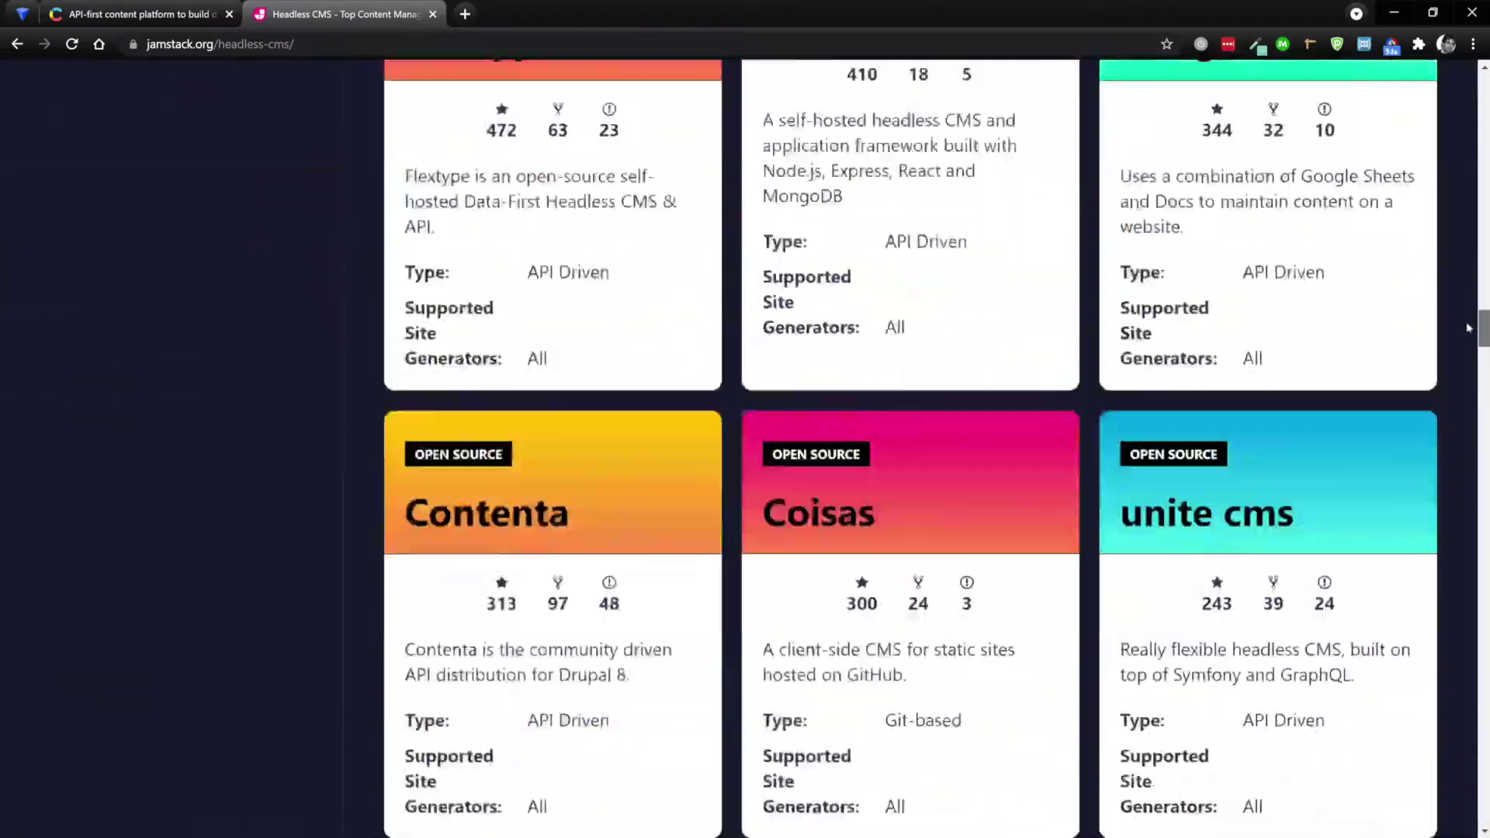
# - Scroll down through the Jamstack.org headless CMS directory cards
pyautogui.moveTo(1468, 327); pyautogui.dragTo(1460, 774)
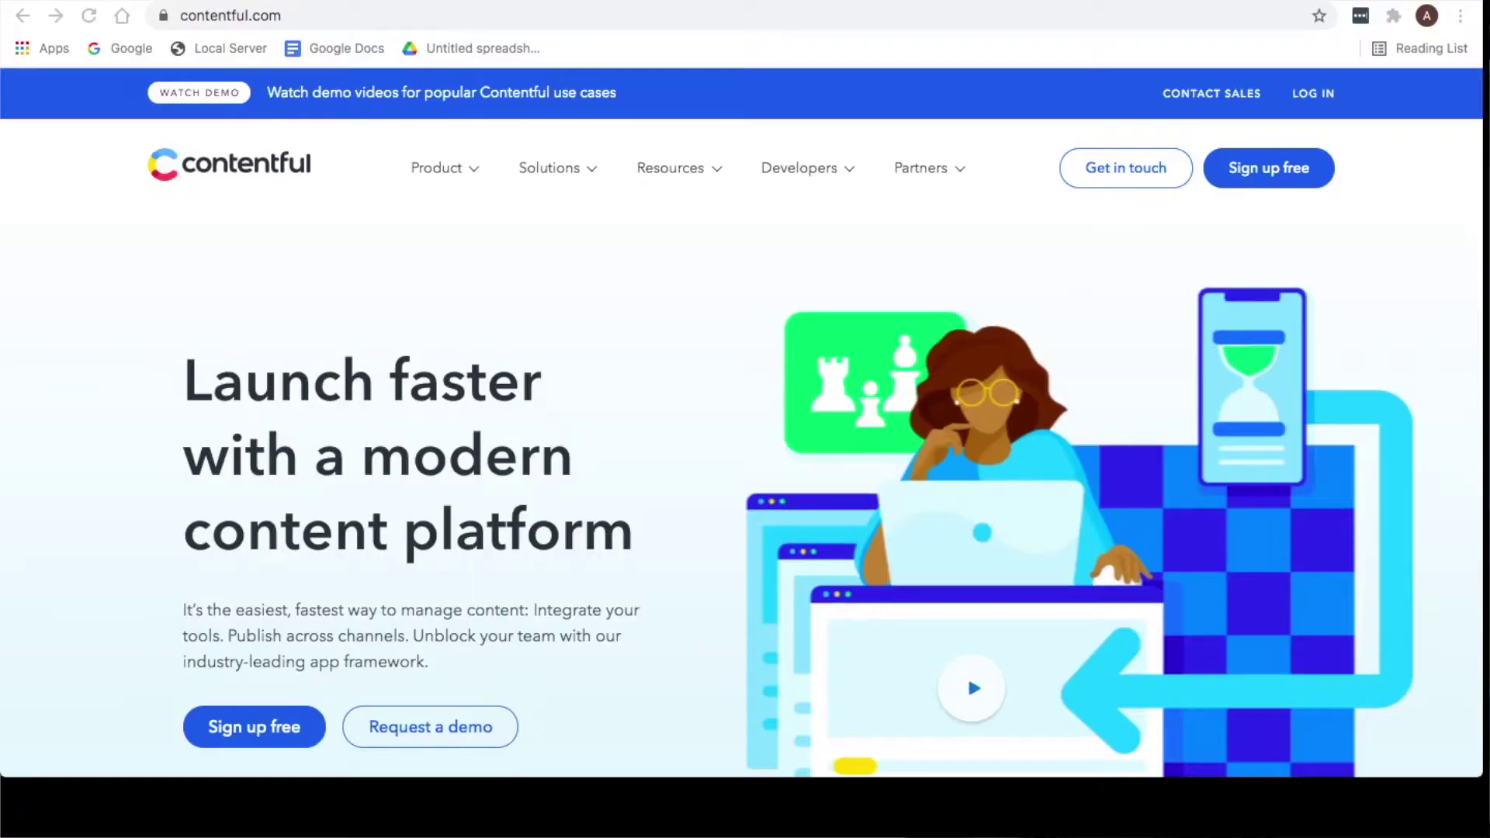
pyautogui.scroll(-10, 966, 673)
pyautogui.scroll(-20, 741, 419)
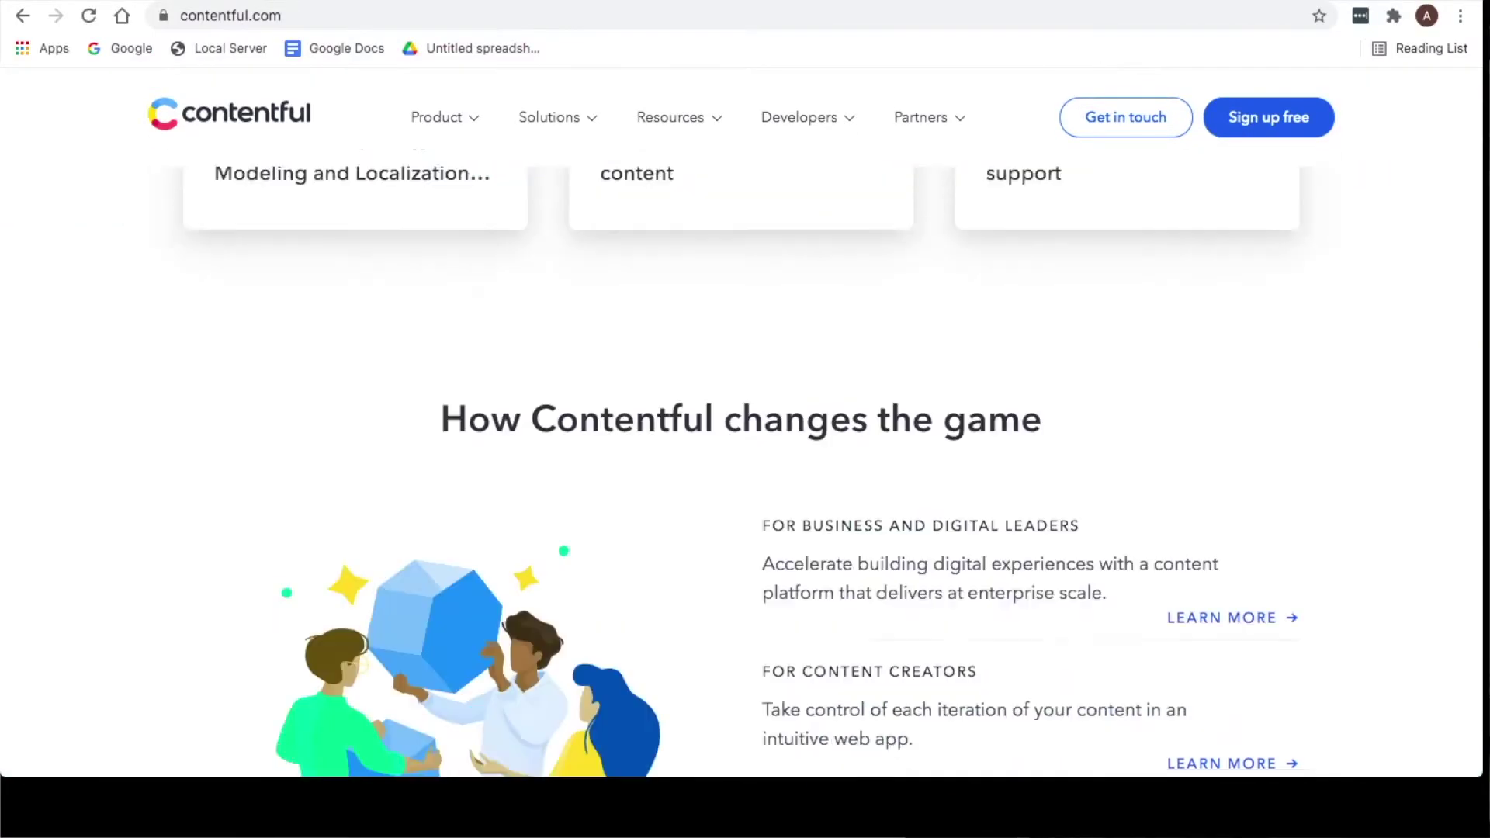
pyautogui.scroll(-20, 741, 419)
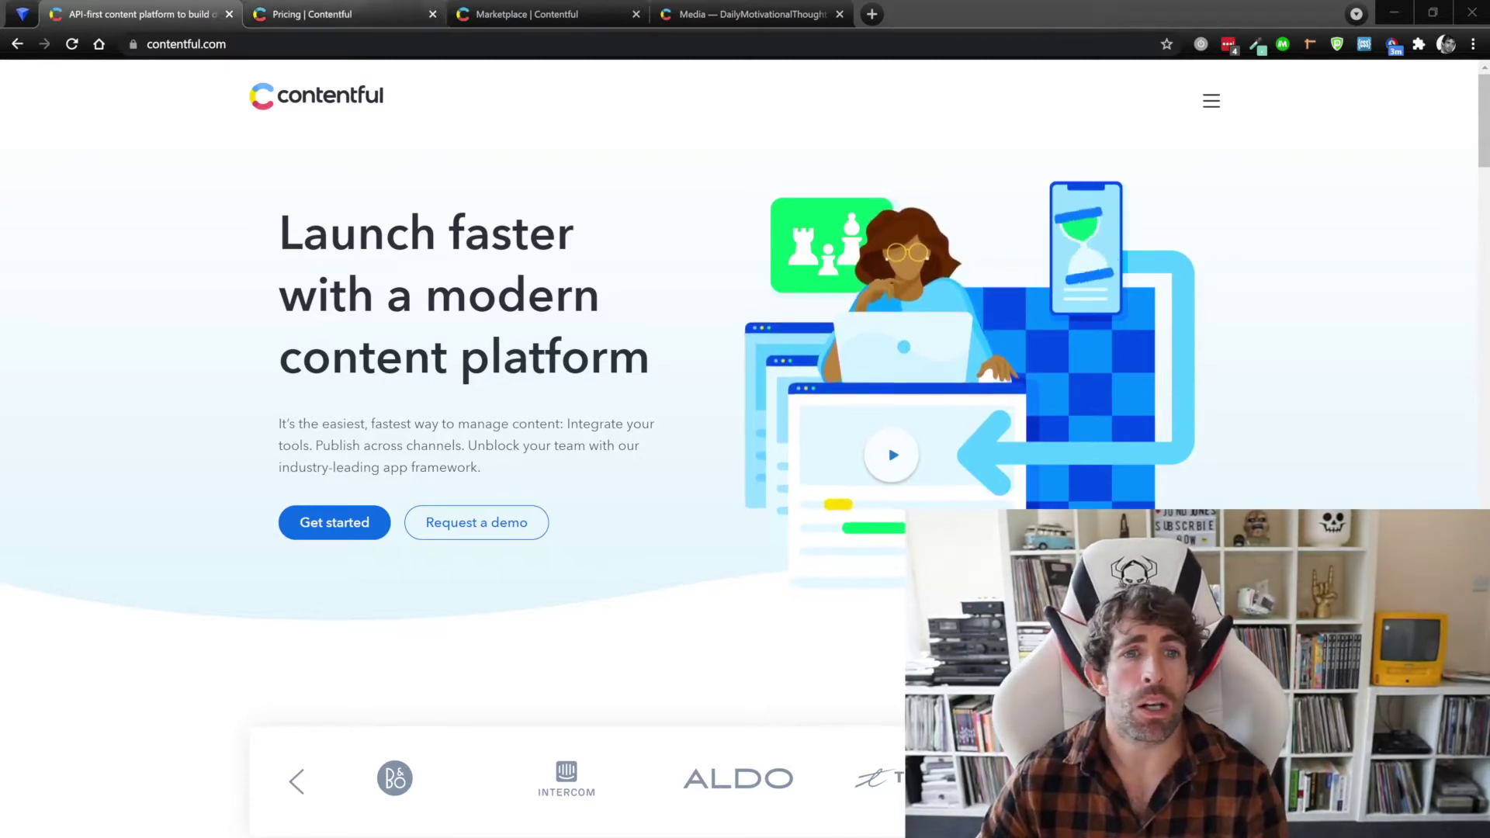
pyautogui.hotkey('ctrl', 'Tab')
# - Outline the Community and then the Team plan cards on Contentful's Pricing page for emphasis
pyautogui.scroll(15, 737, 443)
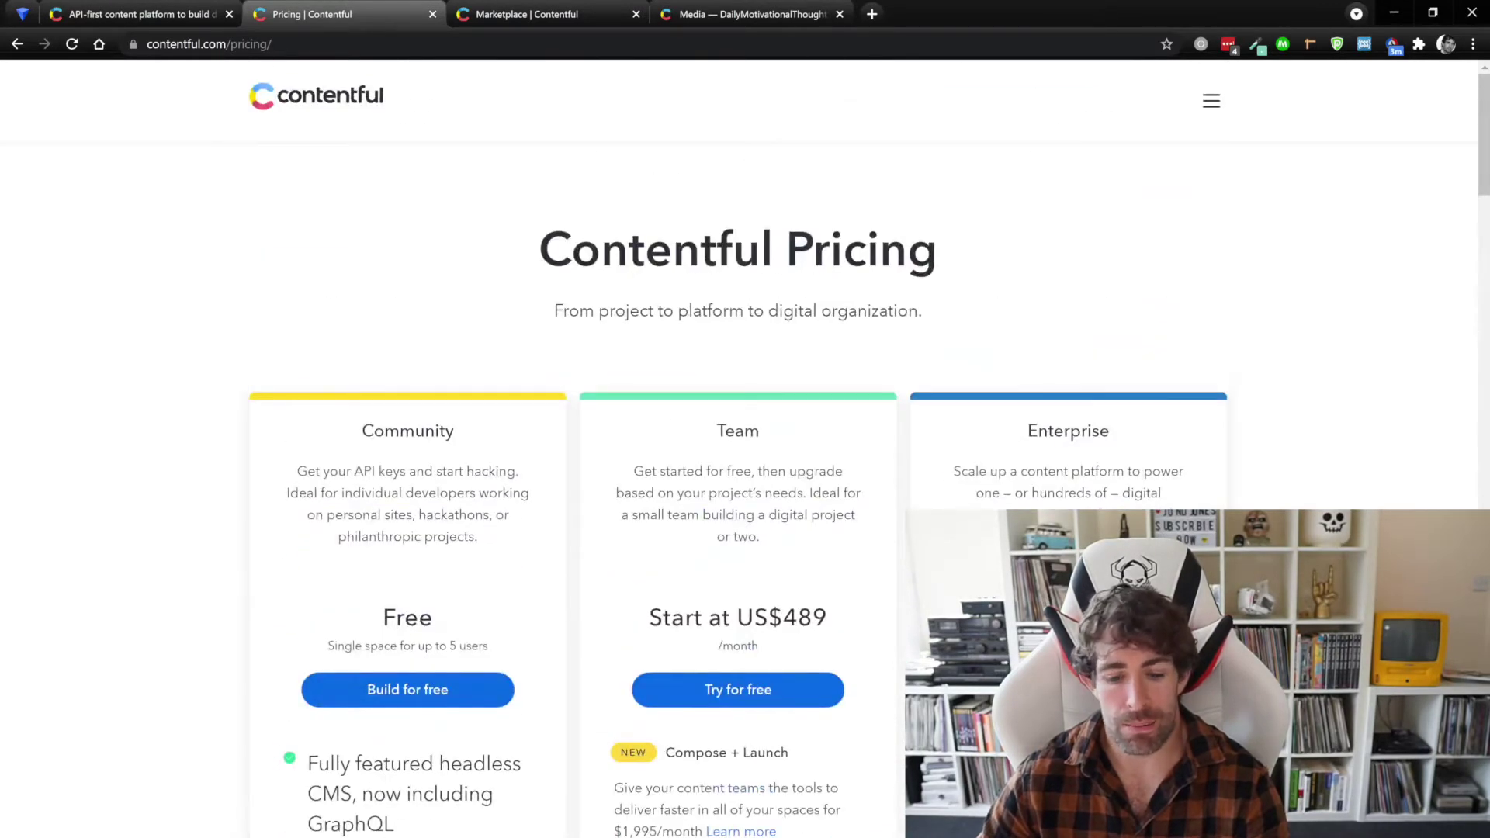
pyautogui.moveTo(185, 320); pyautogui.dragTo(587, 712)
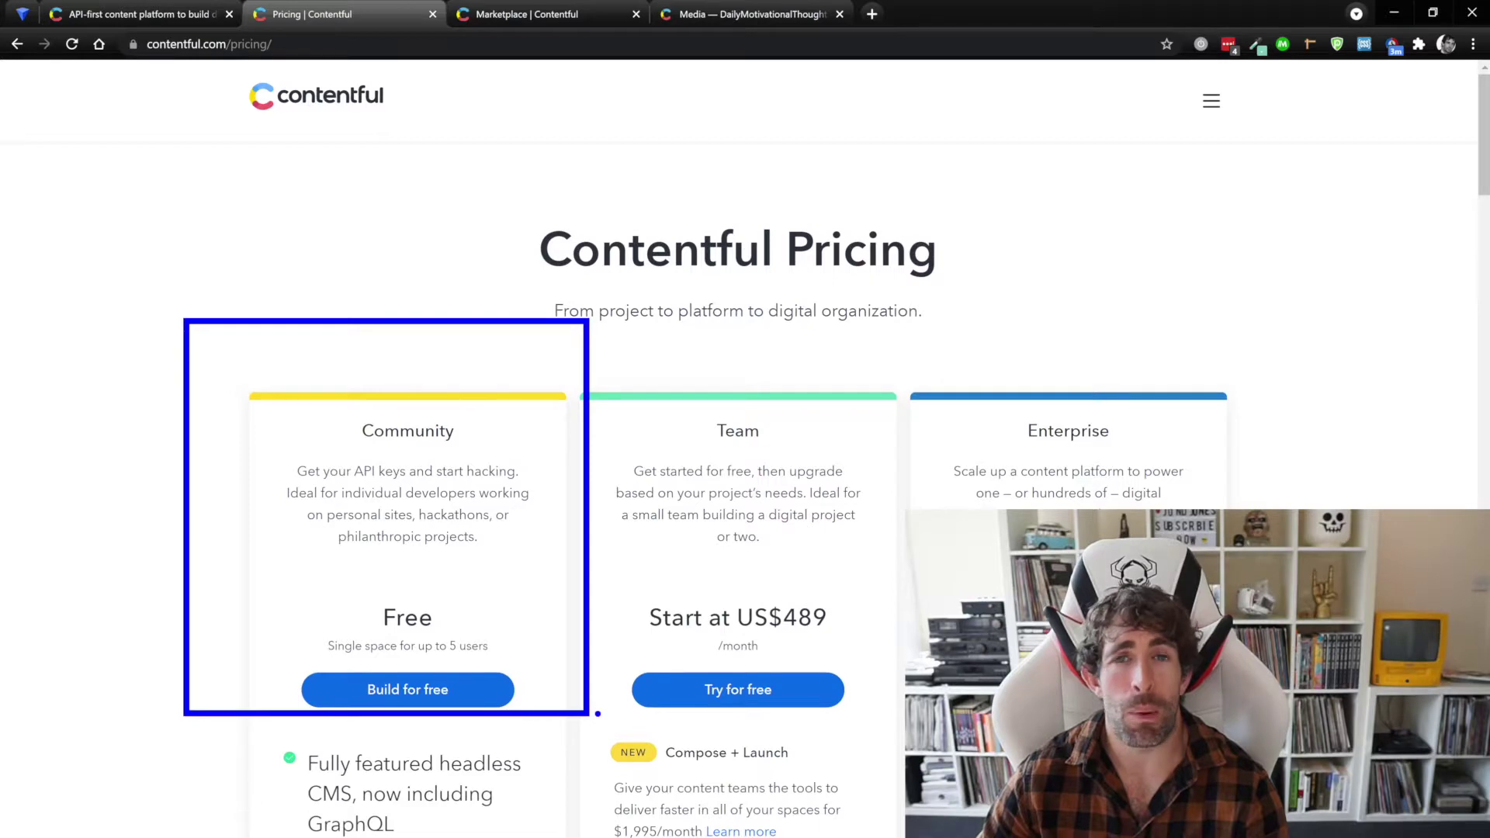
pyautogui.press('Escape')
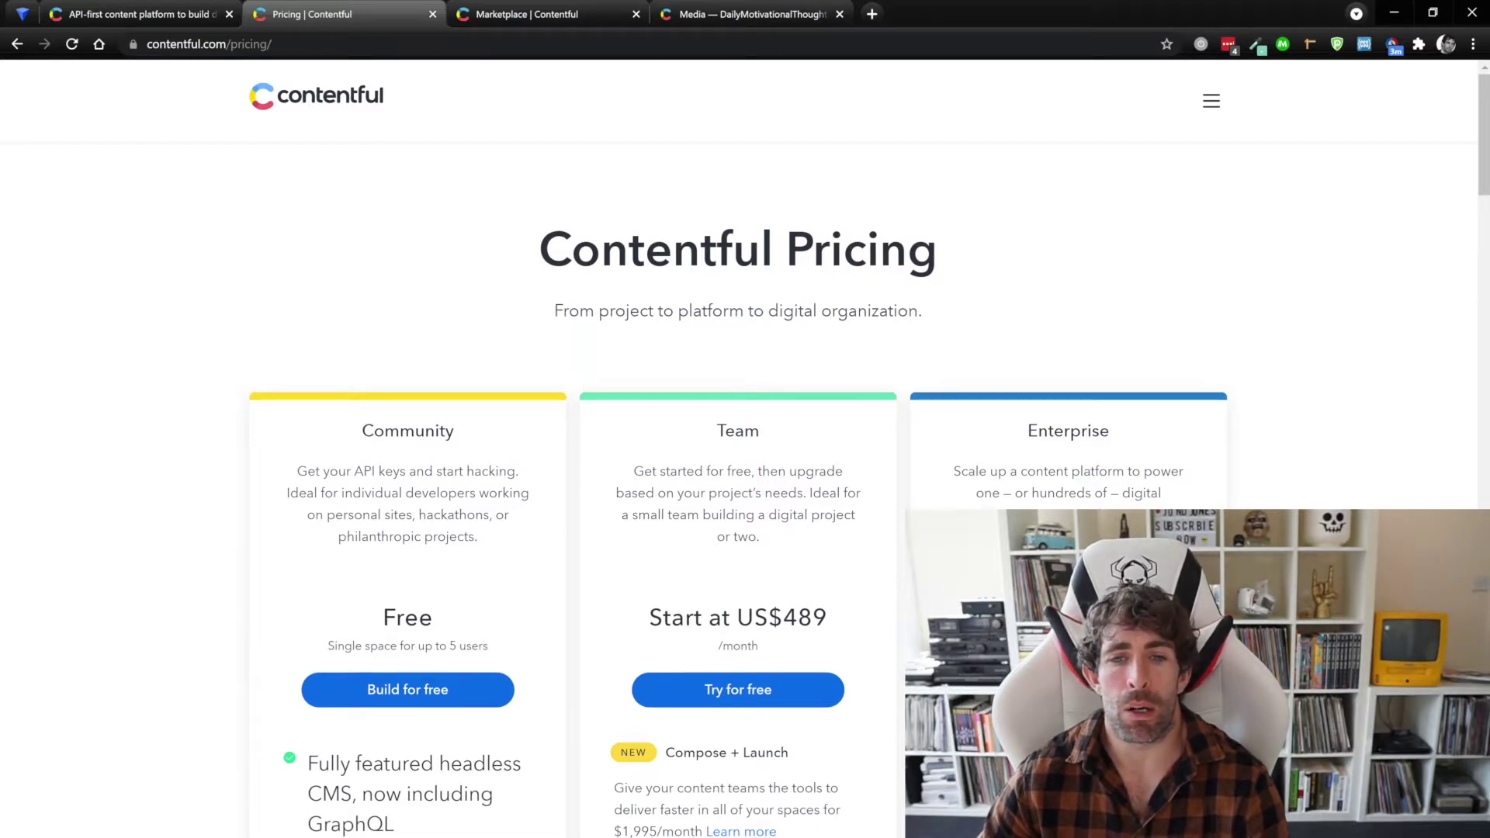
pyautogui.moveTo(572, 343)
pyautogui.mouseDown()
pyautogui.moveTo(931, 463)
pyautogui.moveTo(954, 834)
pyautogui.moveTo(953, 785)
pyautogui.mouseUp()
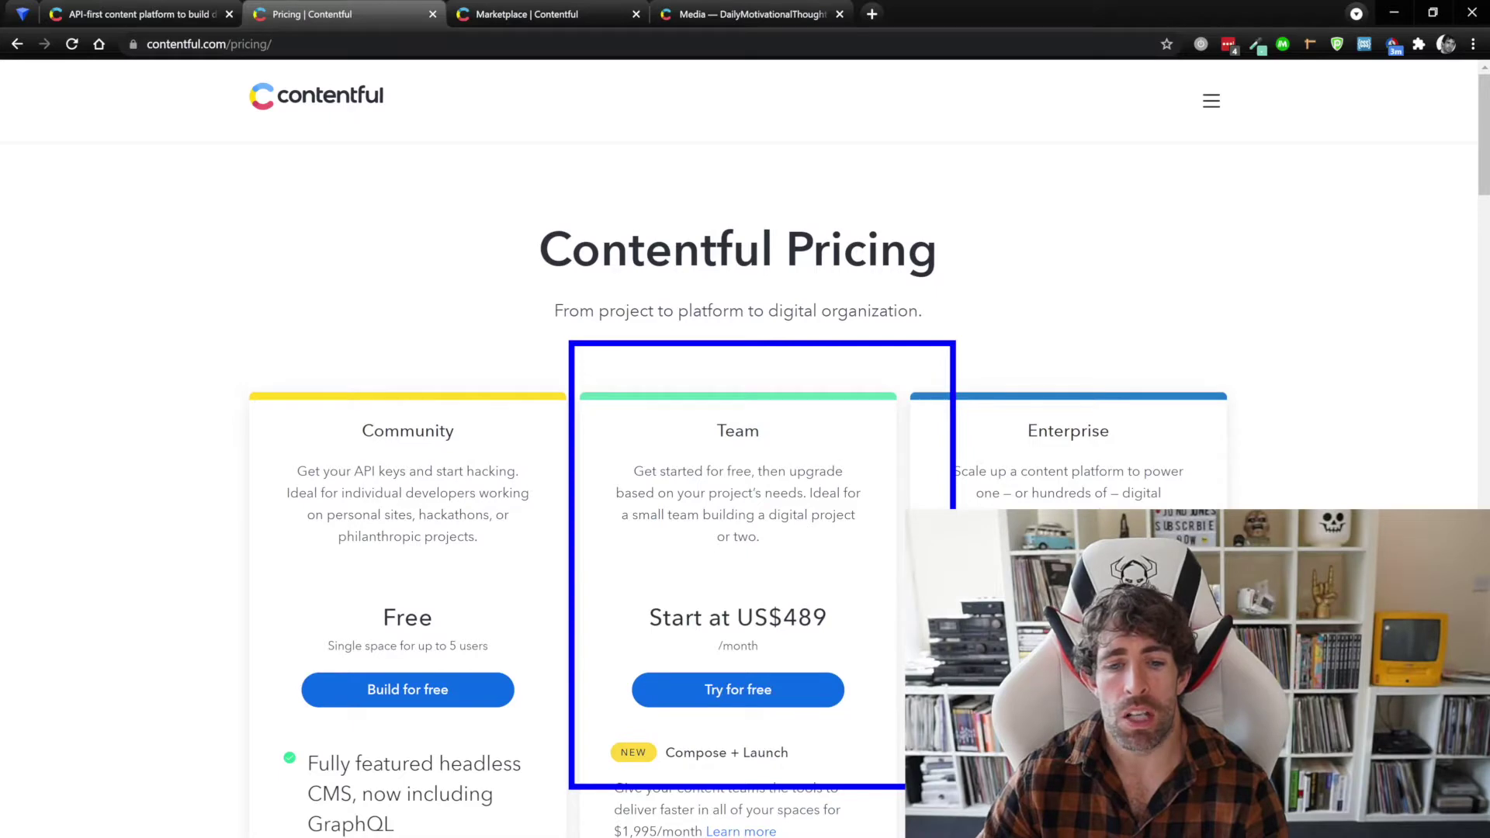
pyautogui.press('Escape')
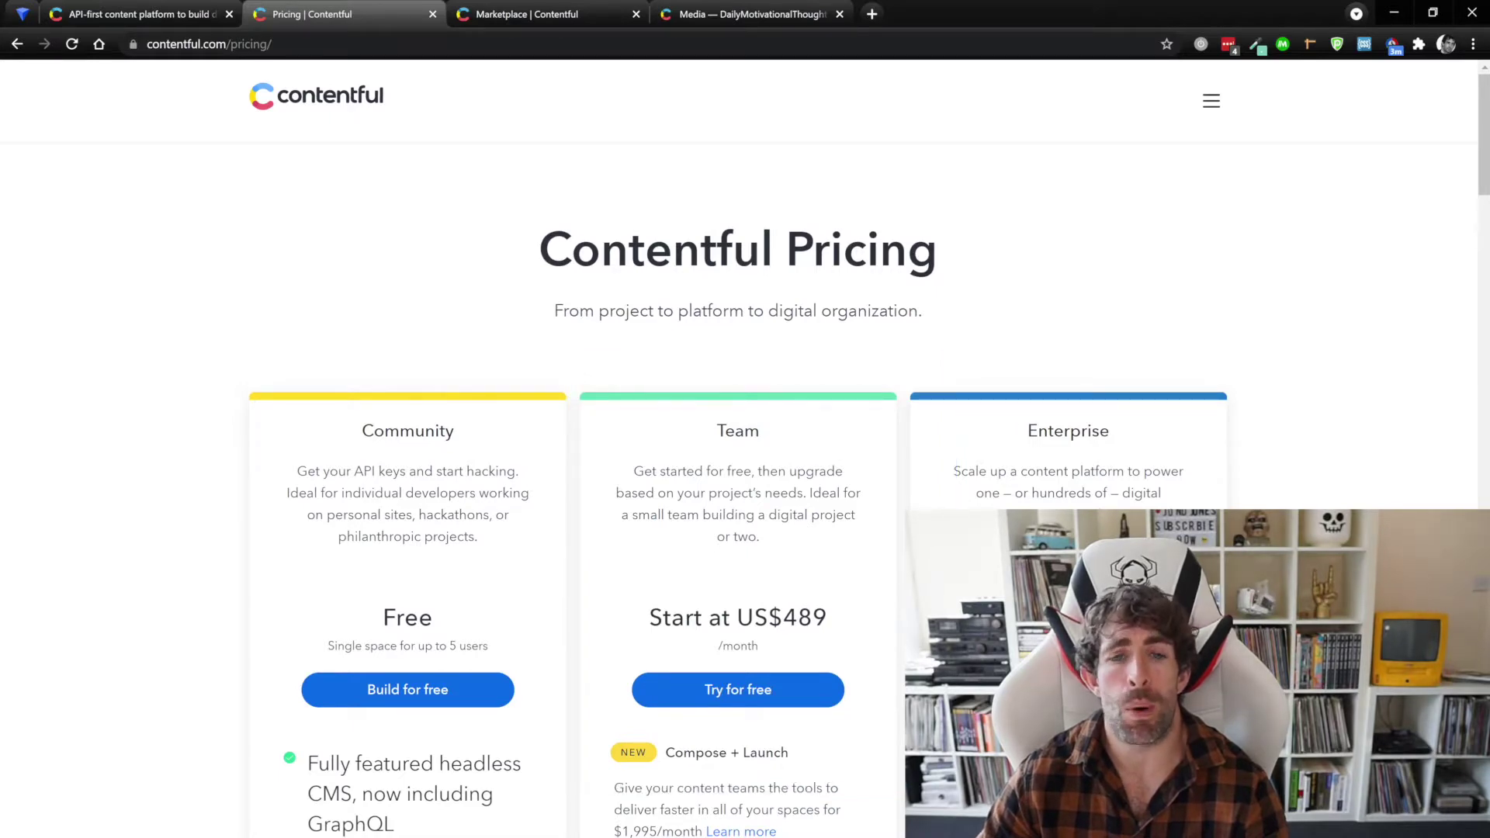
# - Scroll through the Feature overview table comparing the plans, then back up
pyautogui.scroll(-20, 745, 450)
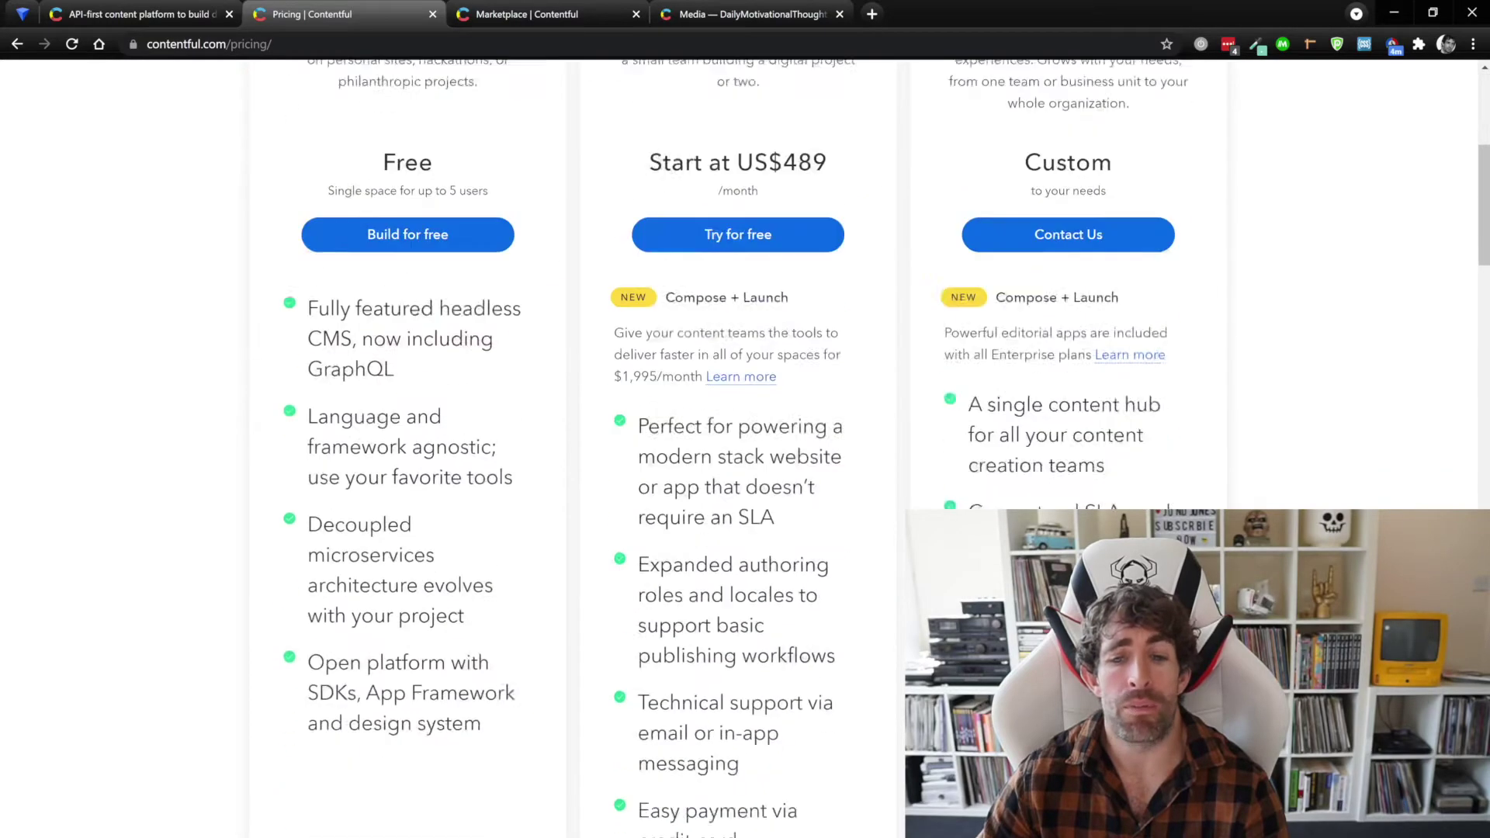
pyautogui.scroll(-7, 745, 450)
pyautogui.scroll(4, 745, 450)
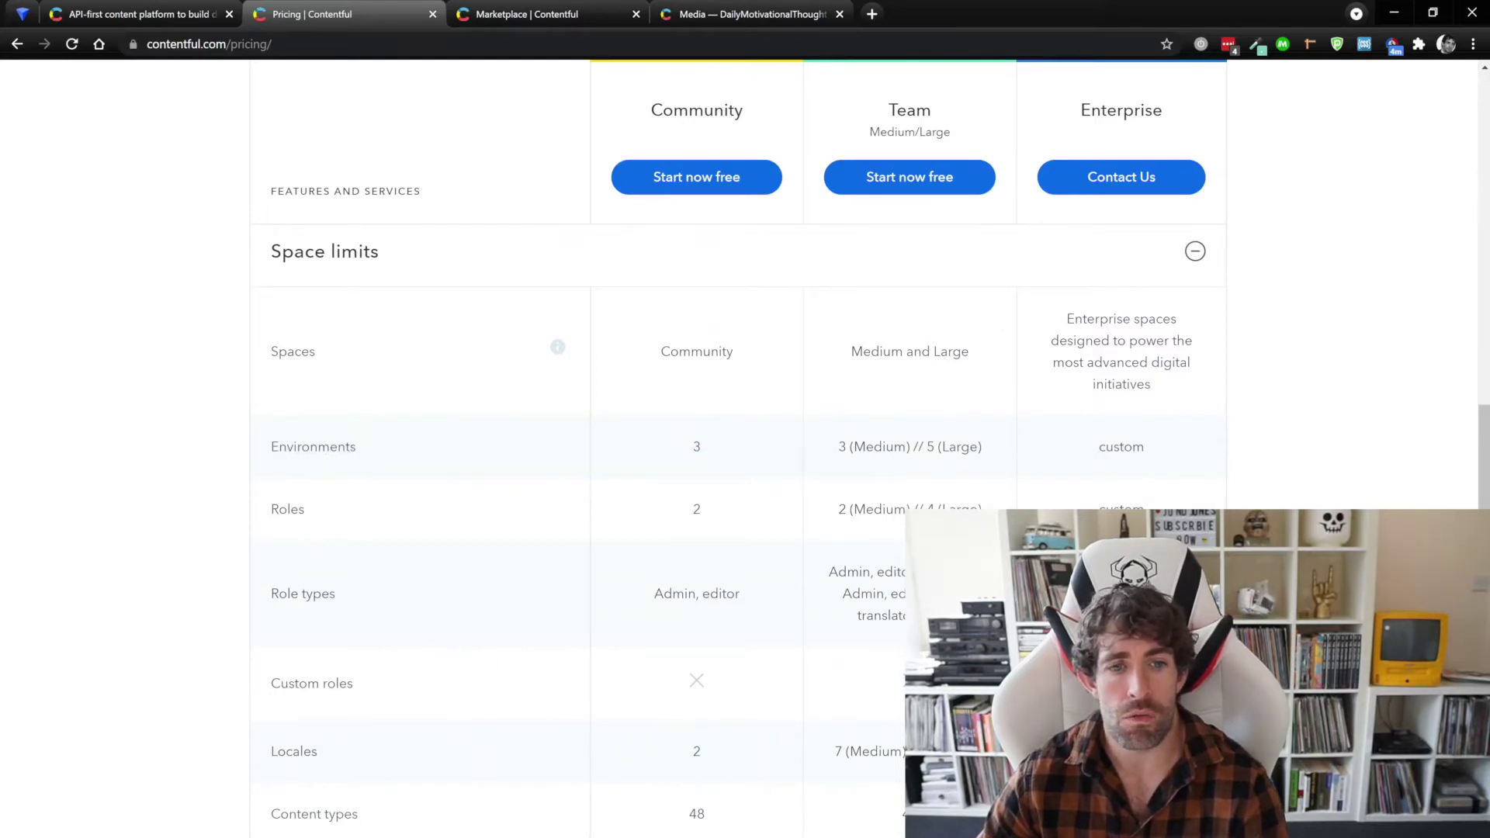
pyautogui.scroll(-2, 737, 466)
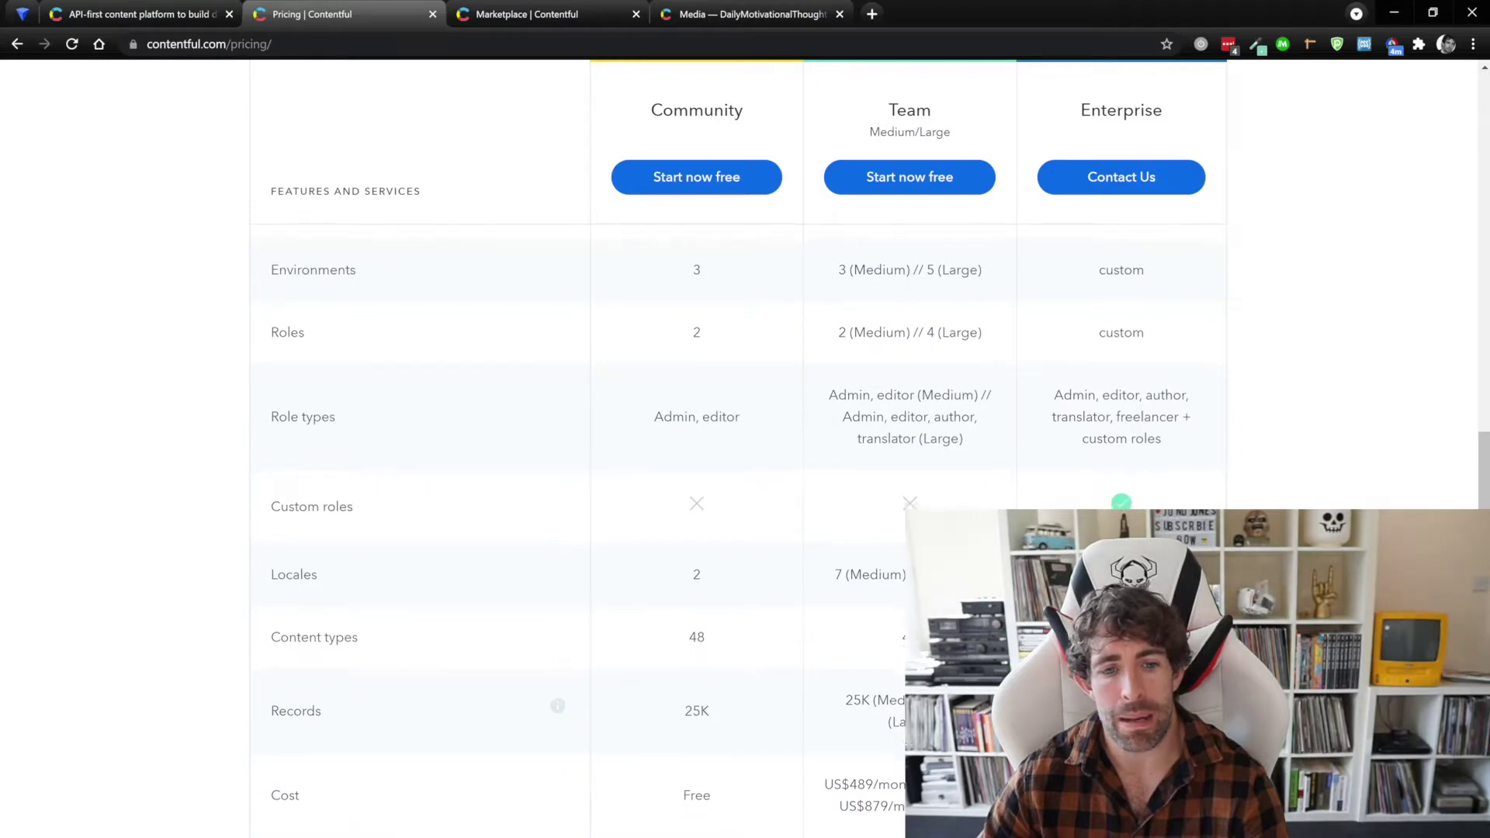
pyautogui.scroll(-3, 737, 466)
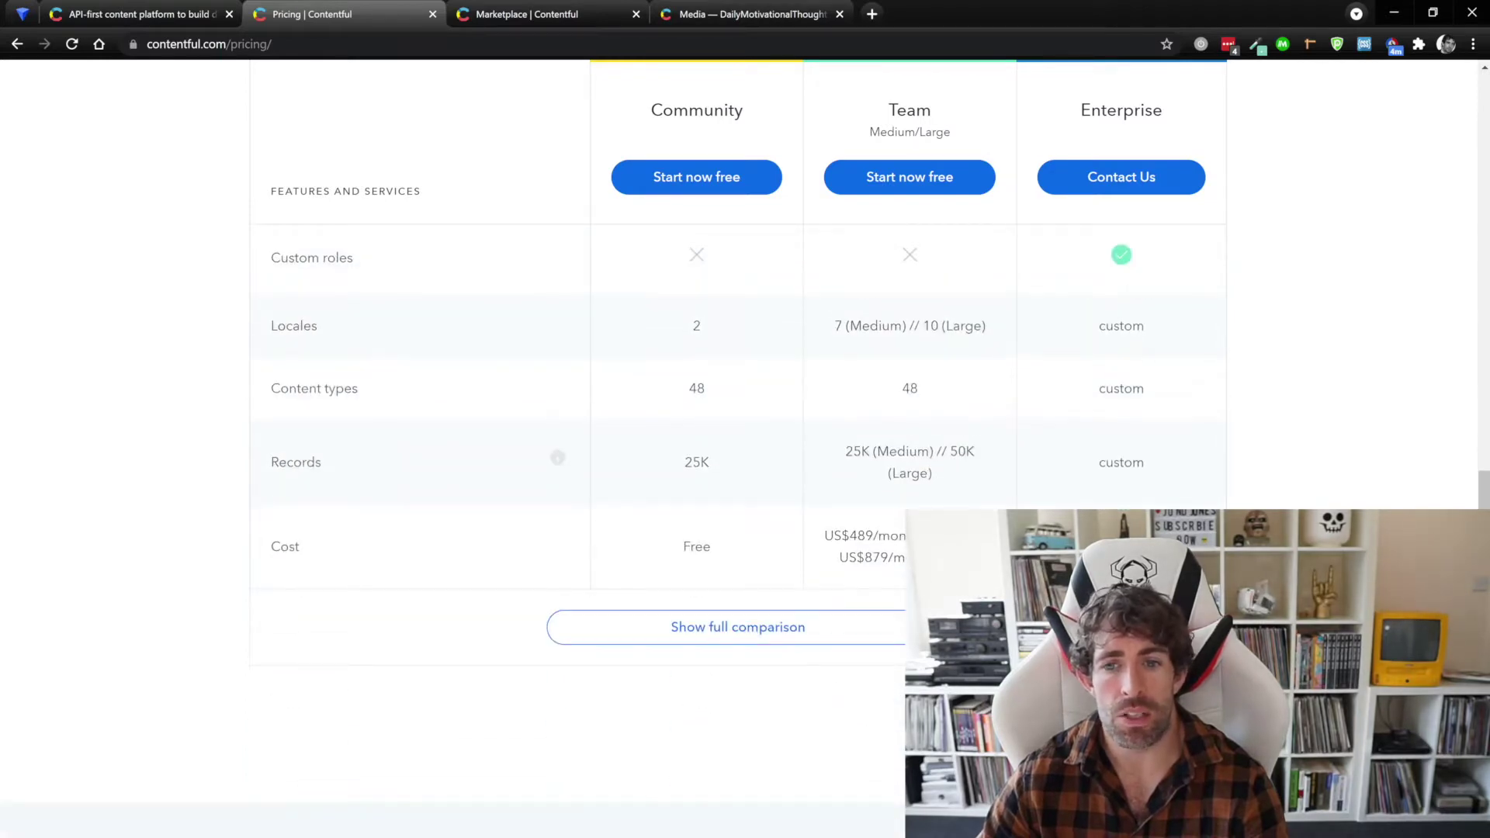
pyautogui.scroll(10, 737, 388)
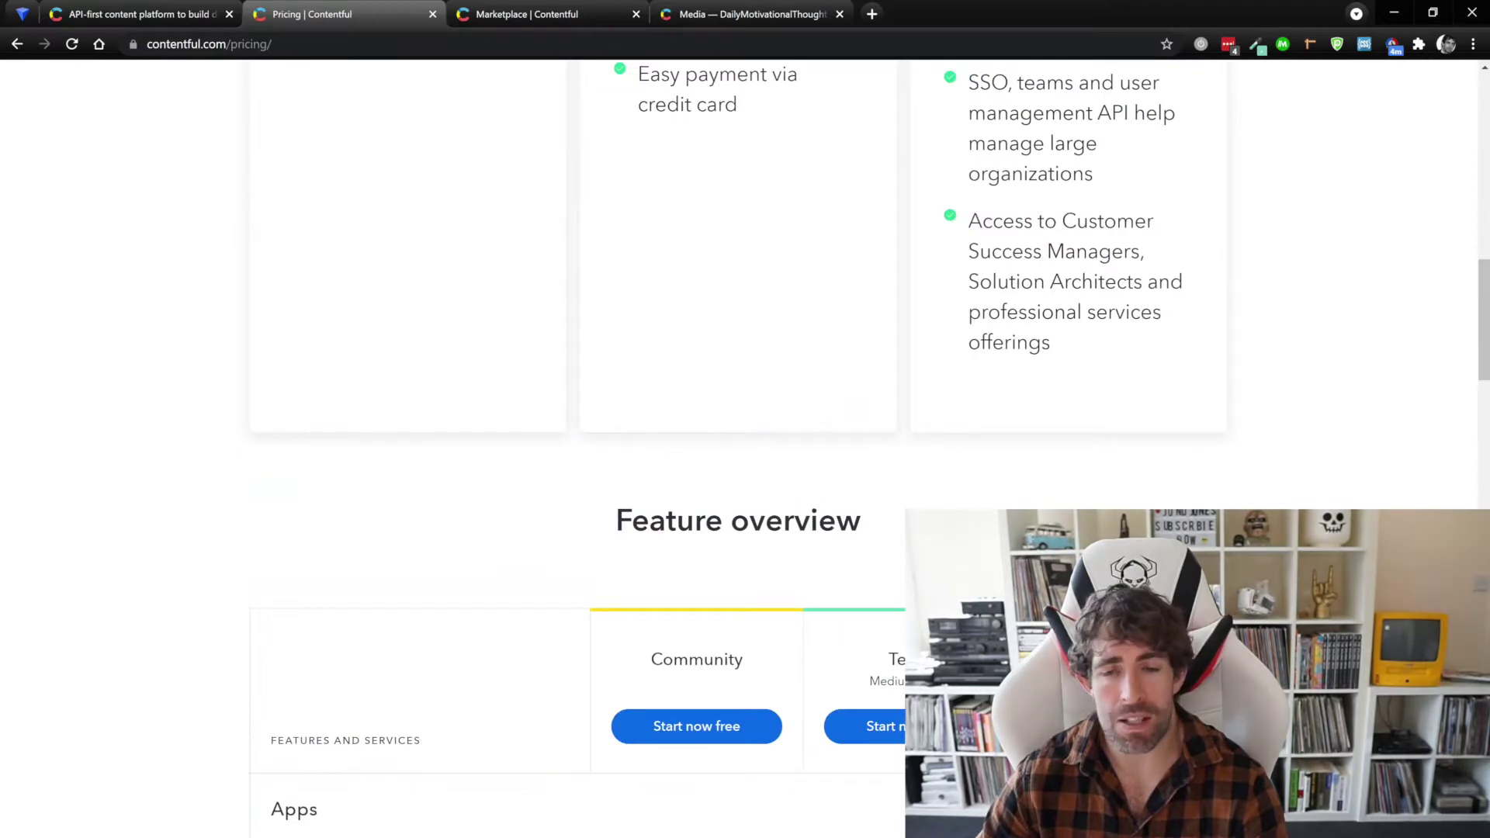
pyautogui.scroll(8, 737, 388)
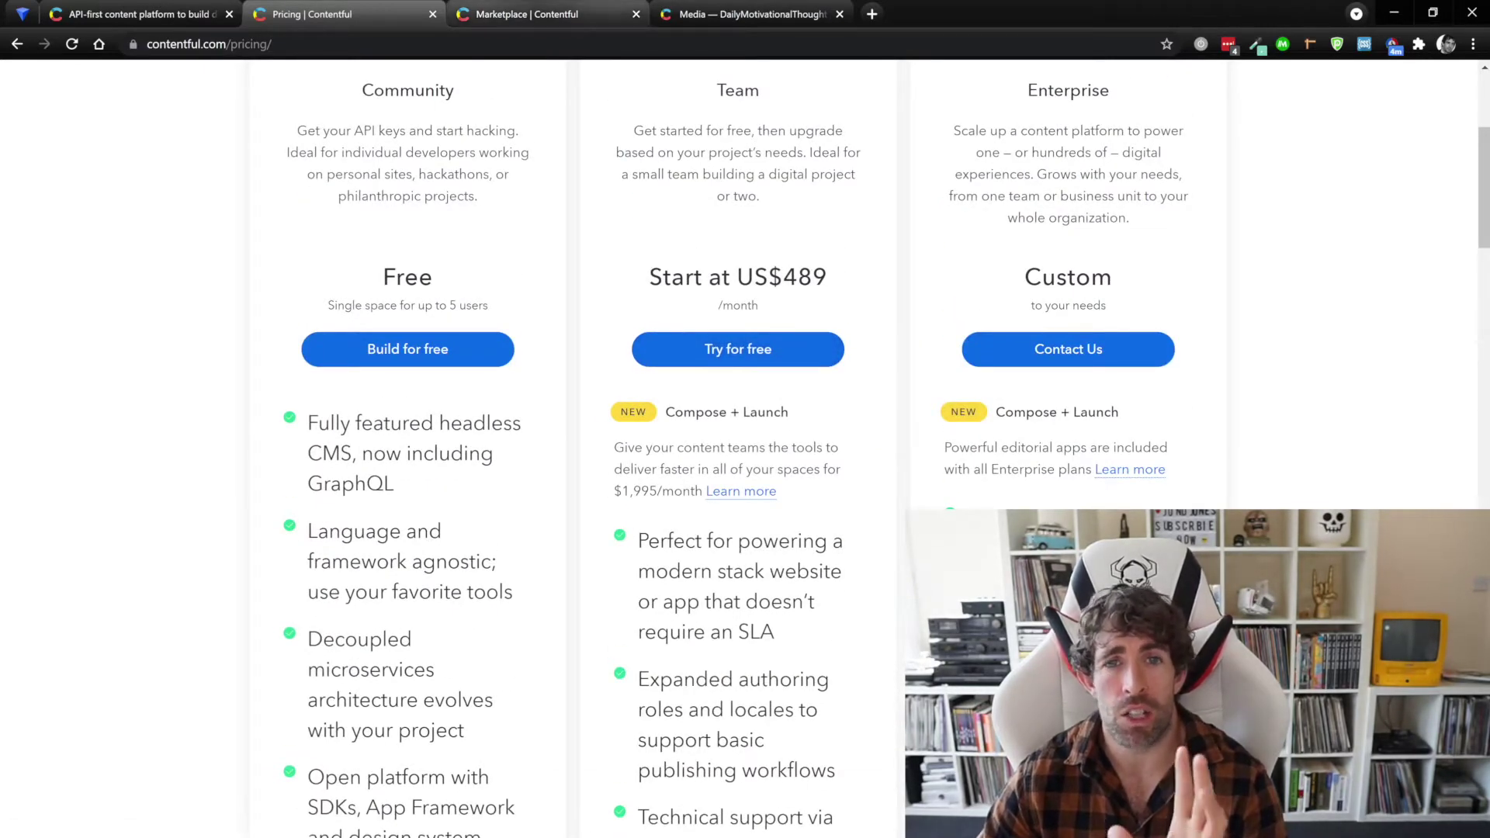
# - Browse the Contentful marketplace's integration grid, then switch to the space's Media library
pyautogui.click(527, 14)
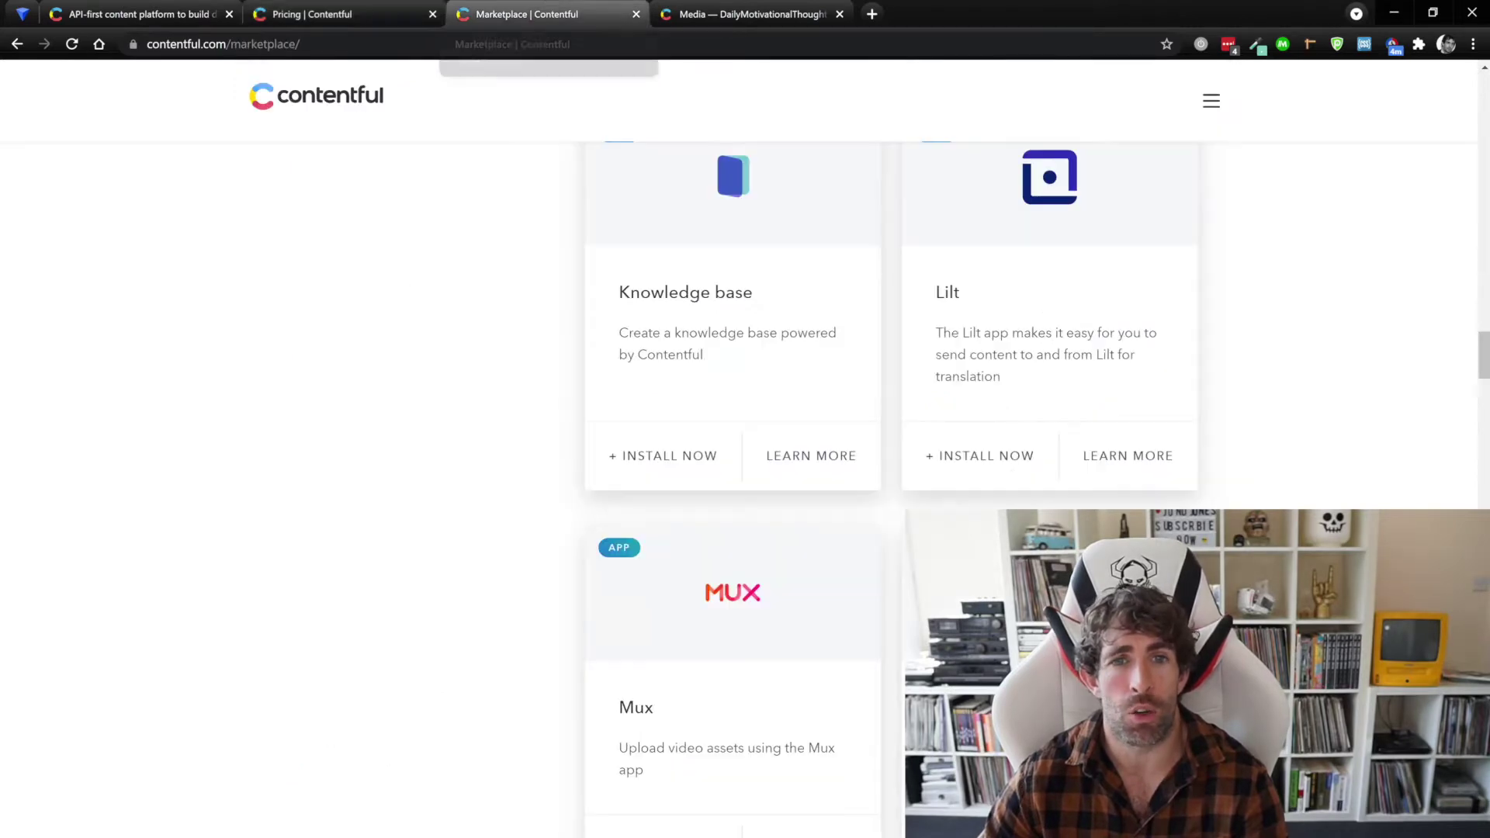
pyautogui.scroll(20, 1047, 543)
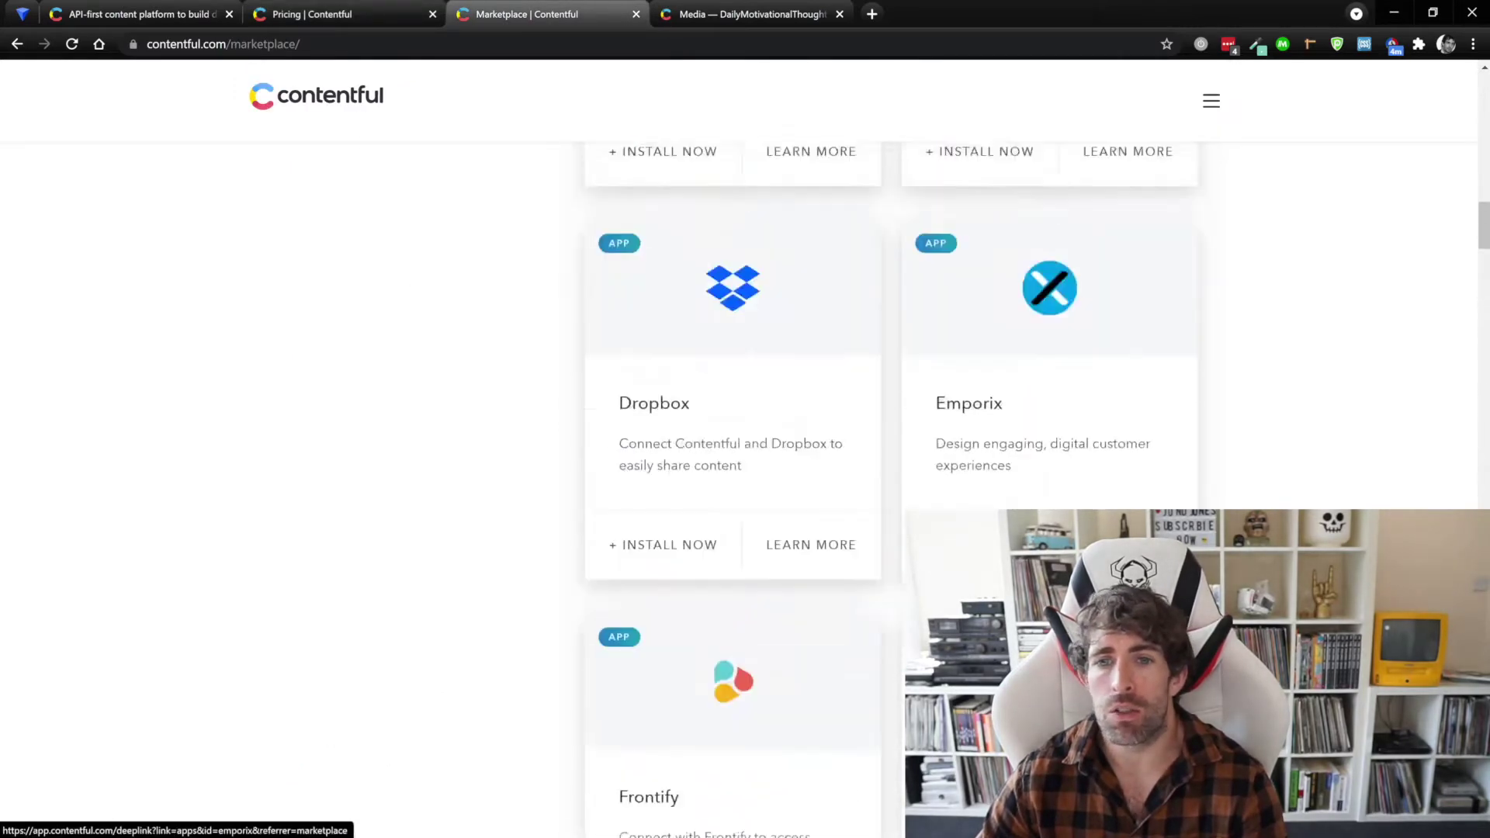
pyautogui.scroll(15, 1048, 388)
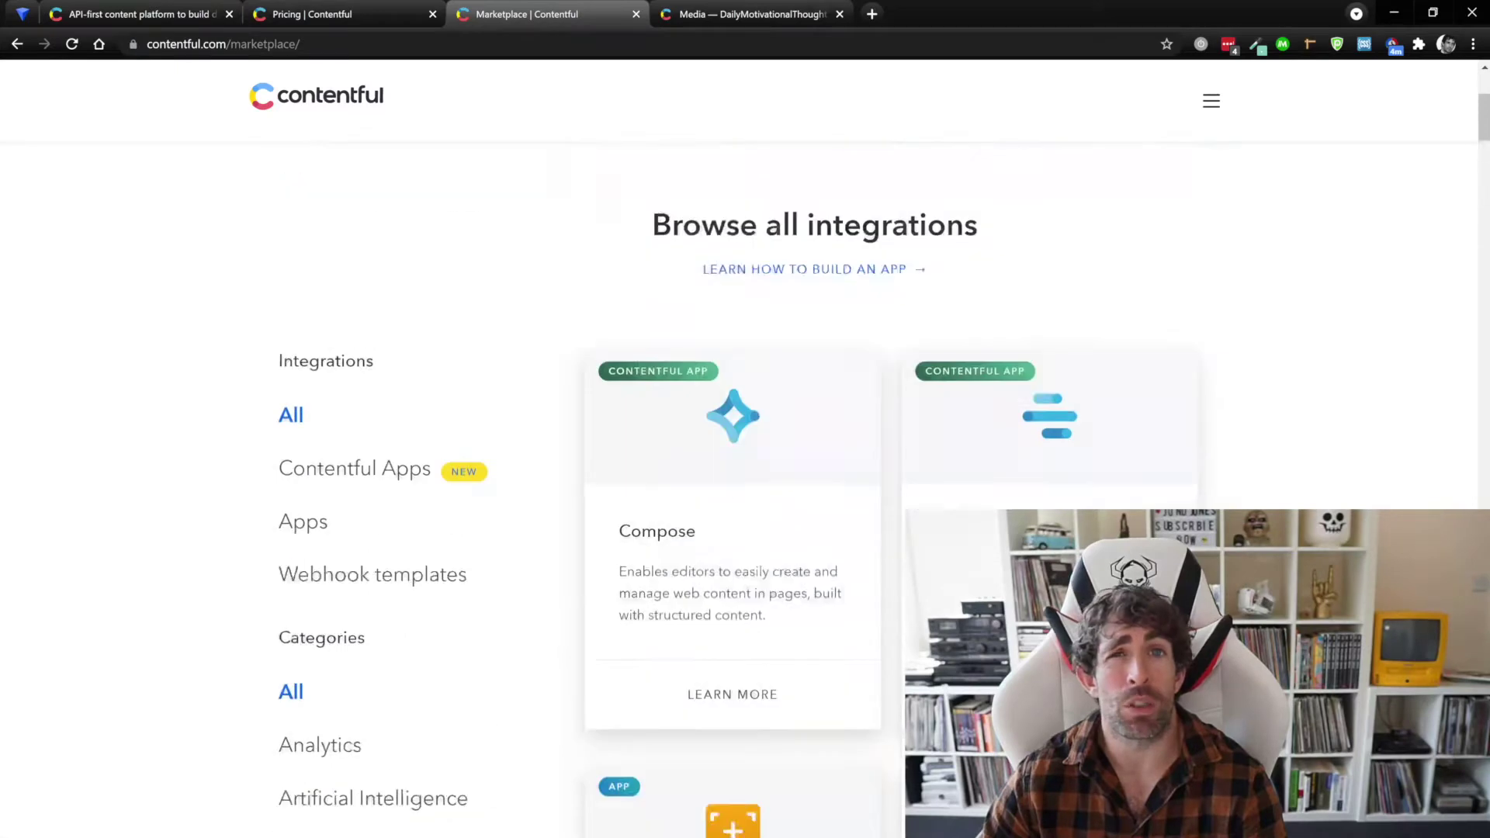
pyautogui.scroll(3, 745, 466)
pyautogui.scroll(-7, 745, 465)
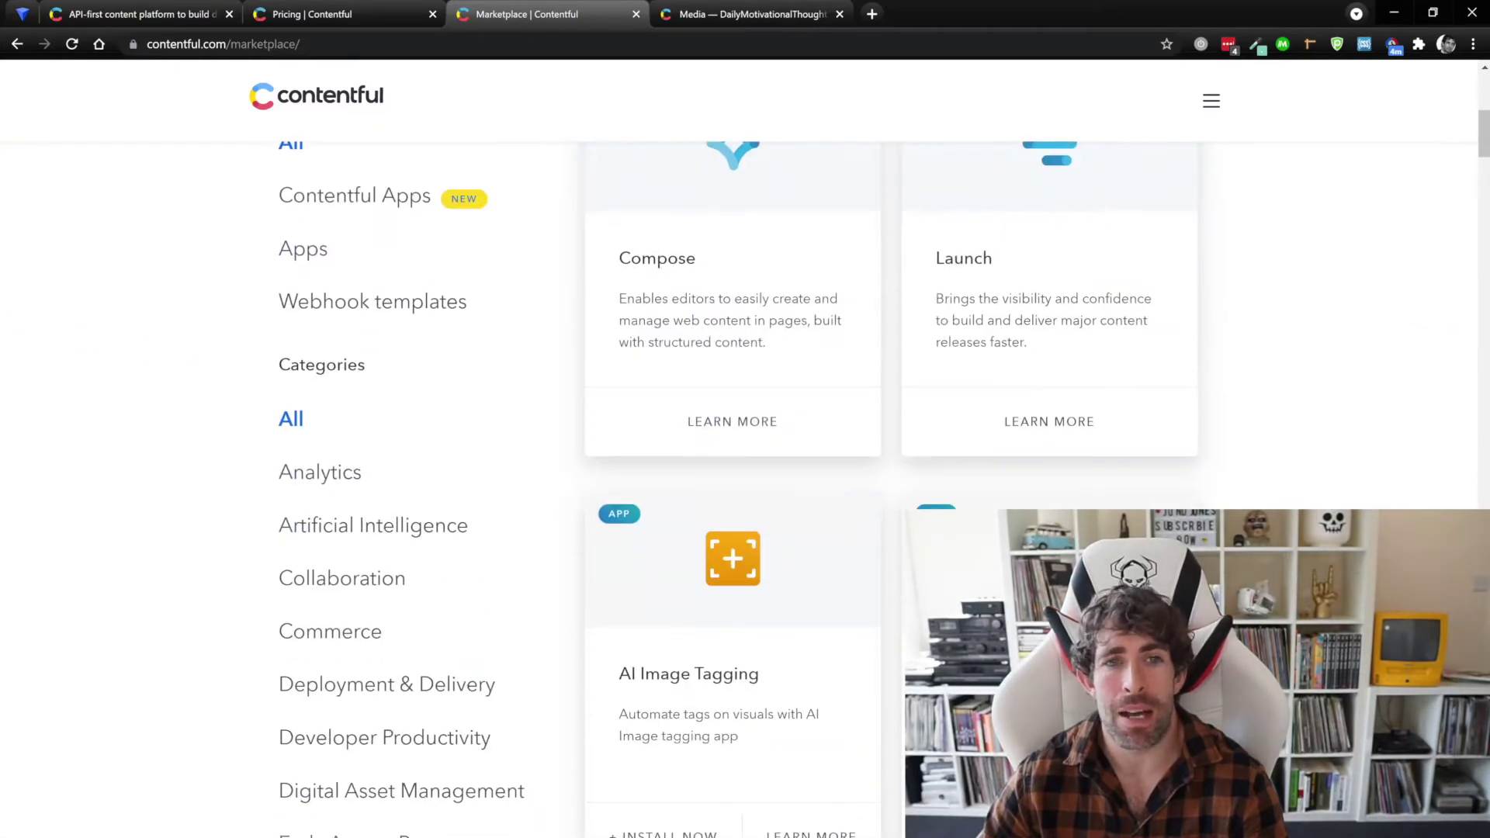
pyautogui.scroll(-5, 1048, 543)
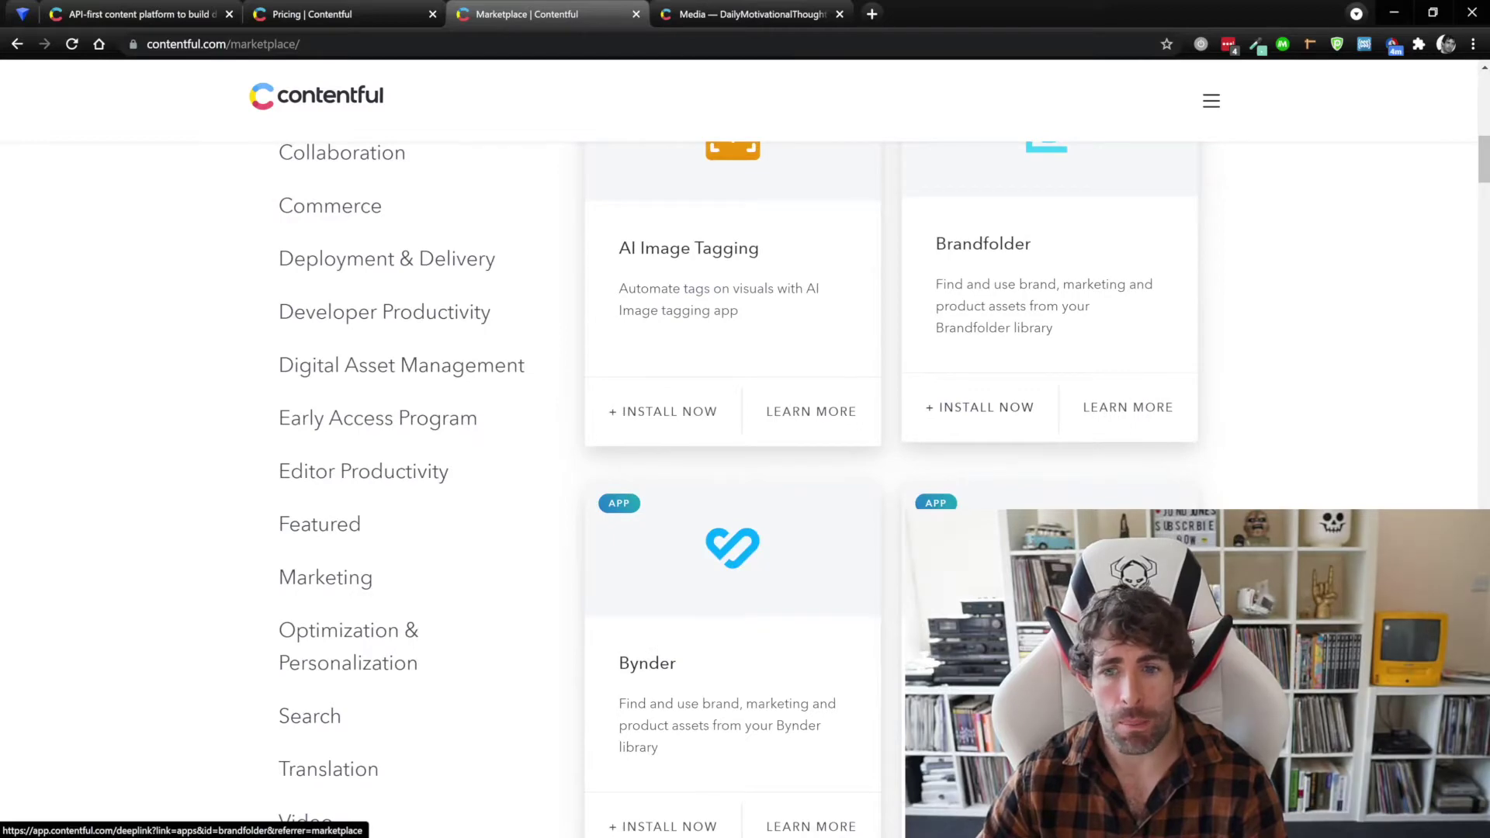
pyautogui.scroll(-2, 1048, 388)
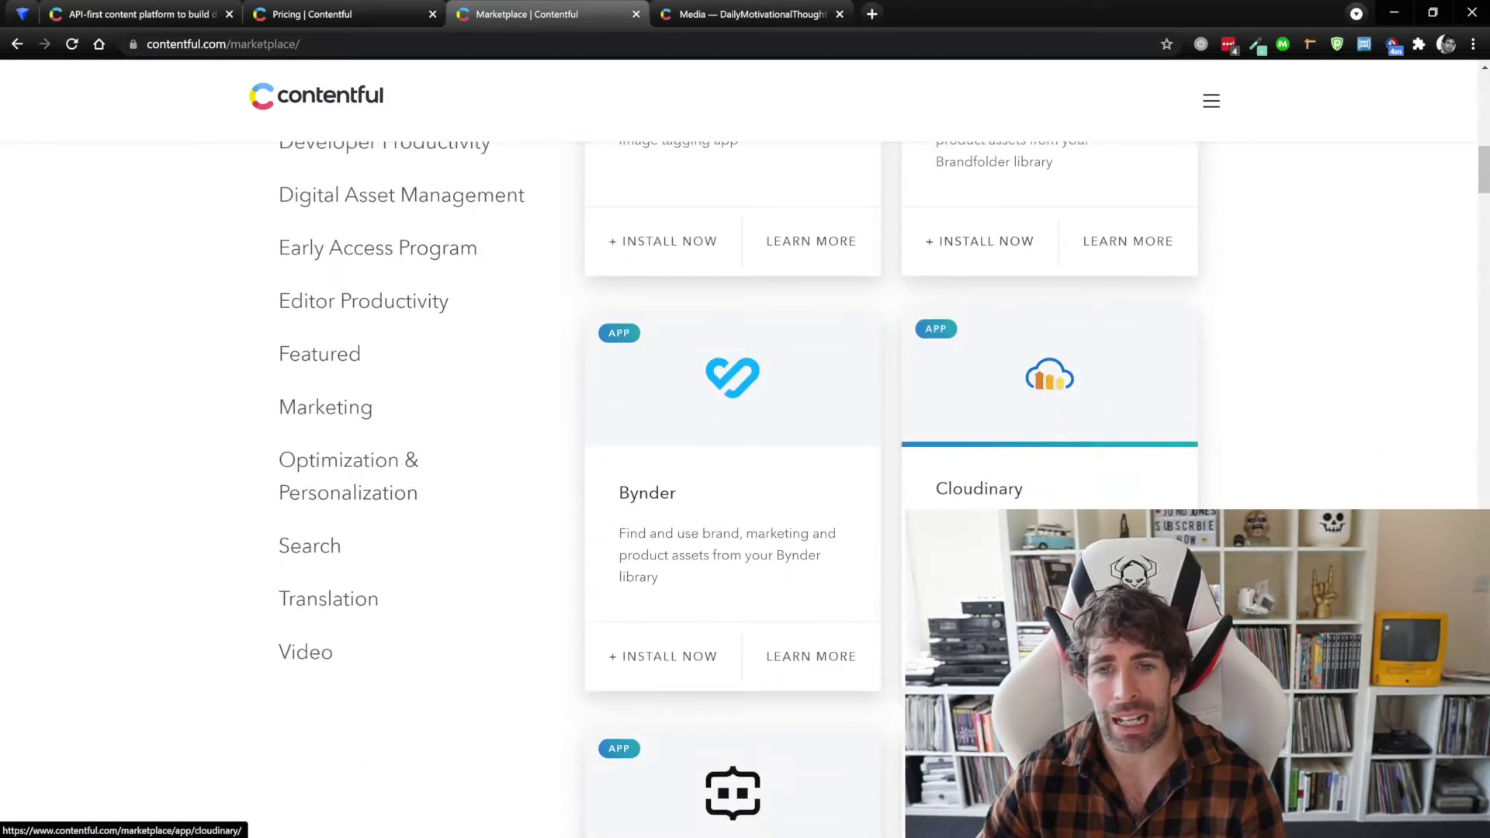
pyautogui.scroll(-6, 1047, 388)
pyautogui.scroll(-5, 1048, 388)
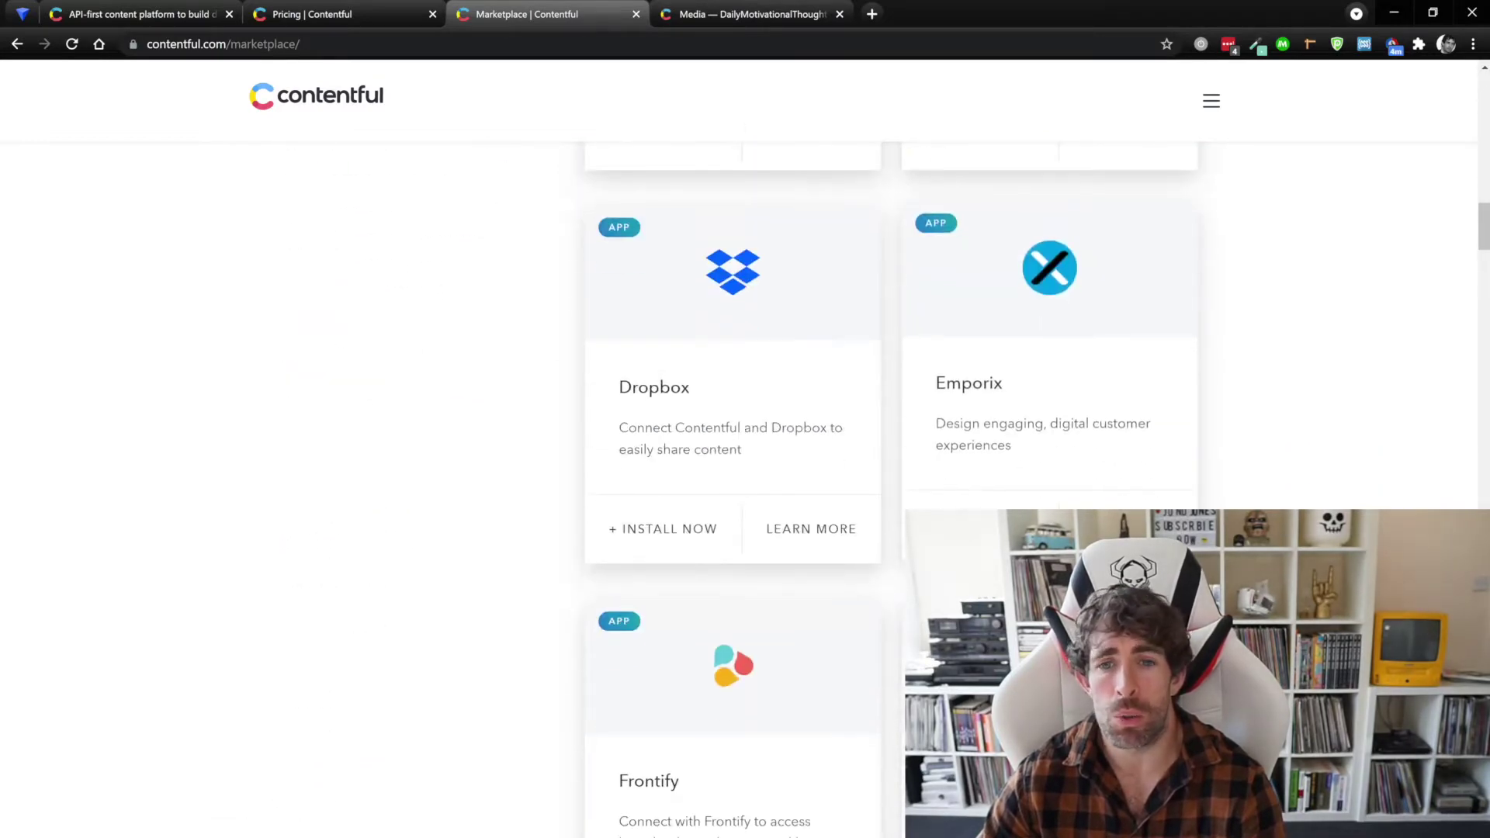
pyautogui.scroll(-10, 1047, 388)
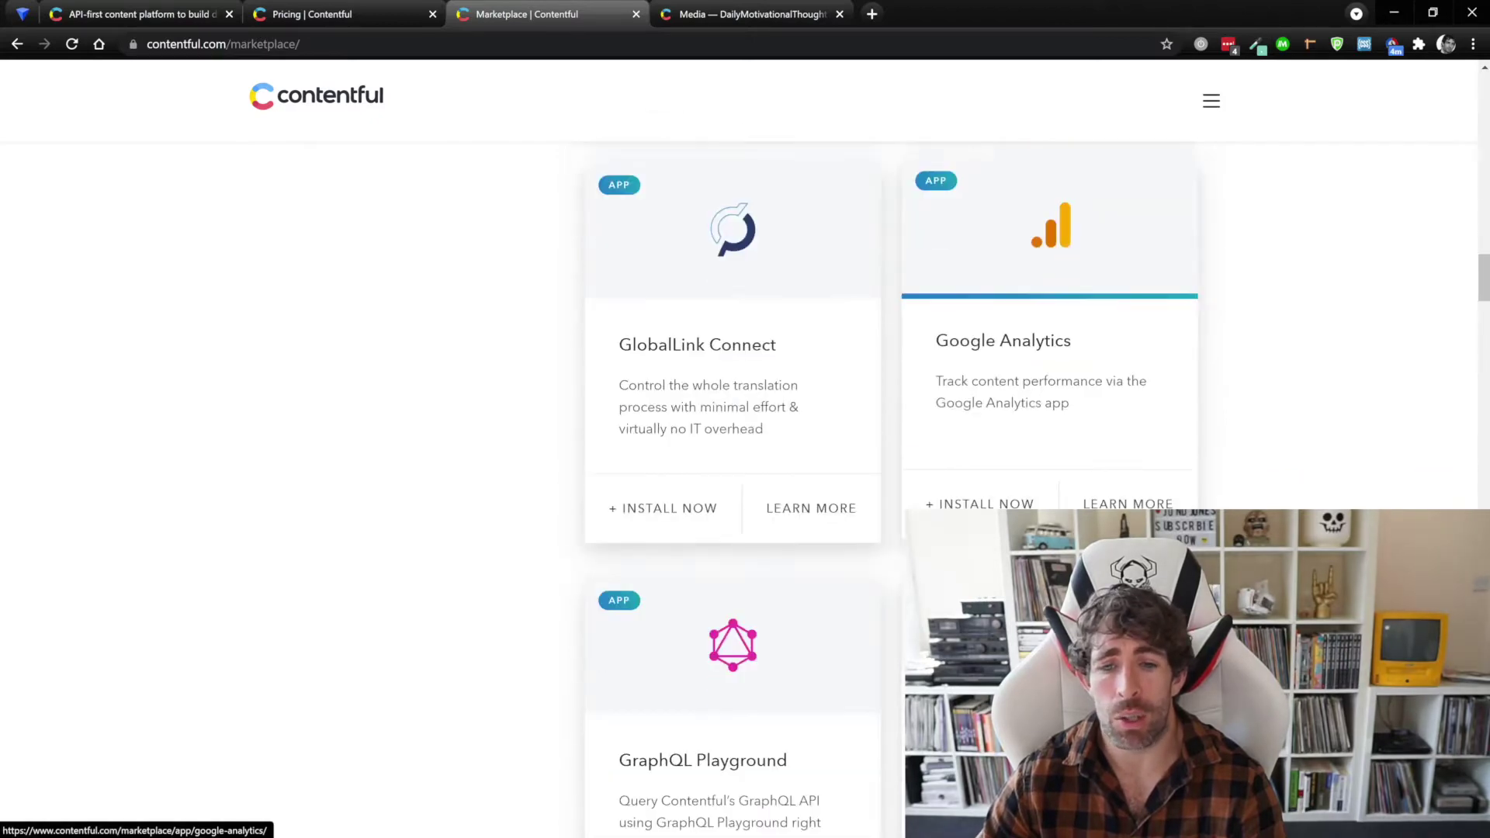
pyautogui.scroll(-5, 1047, 388)
pyautogui.scroll(-2, 1047, 388)
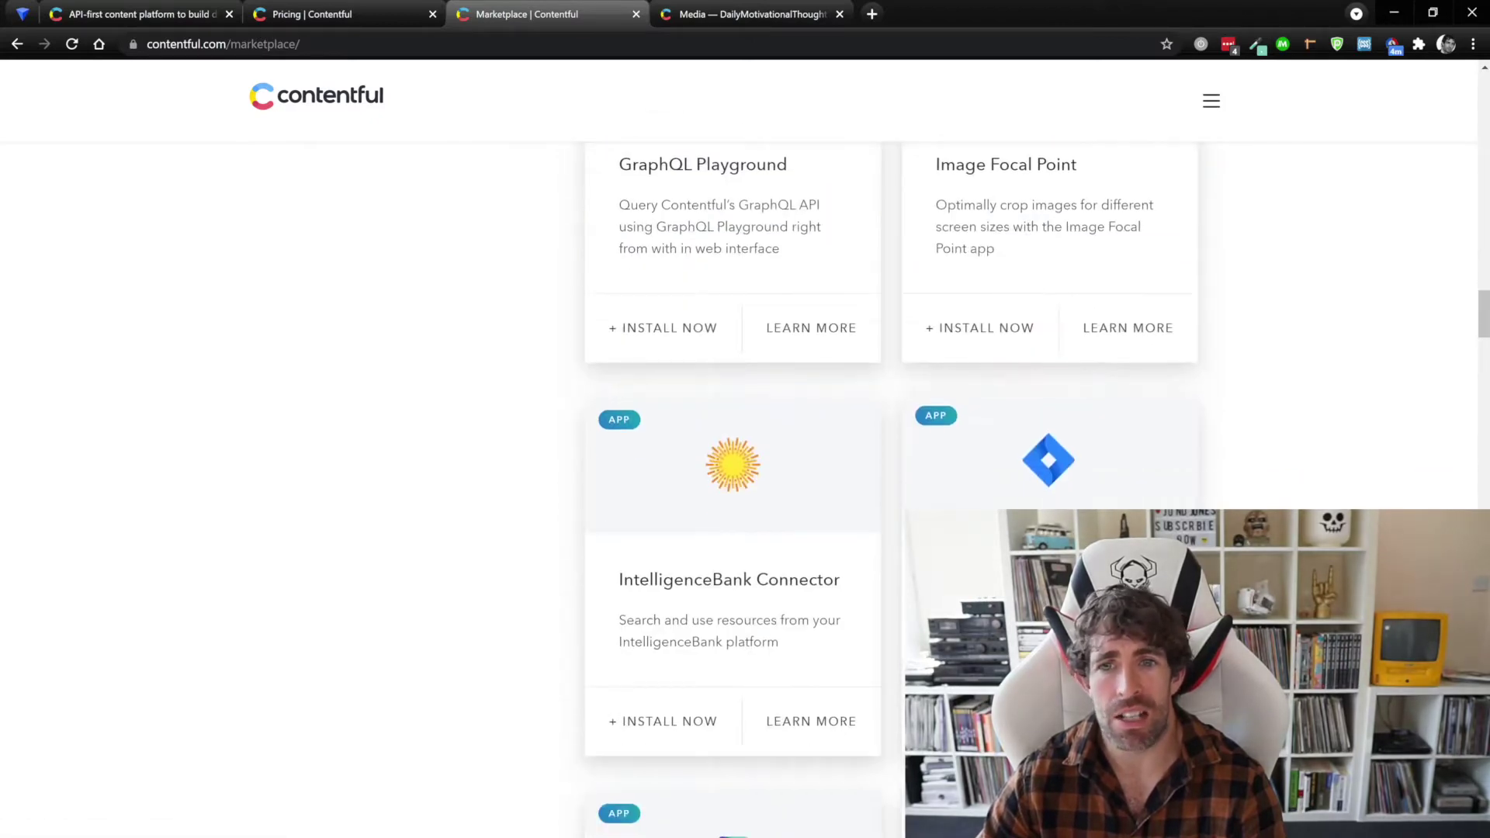
pyautogui.scroll(-8, 1048, 388)
pyautogui.scroll(-7, 1048, 388)
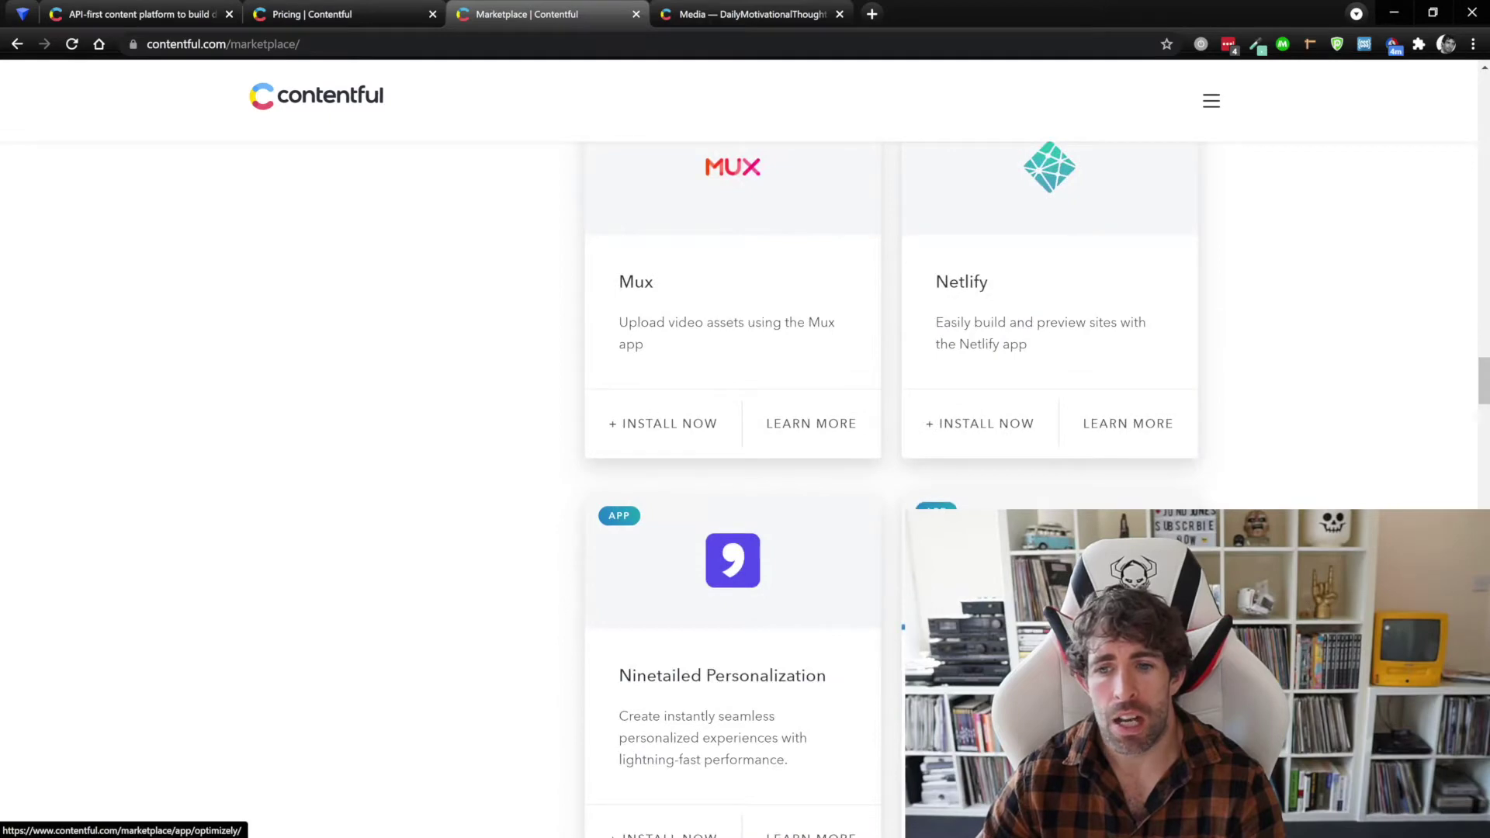
pyautogui.scroll(-6, 1048, 388)
pyautogui.scroll(-7, 1047, 388)
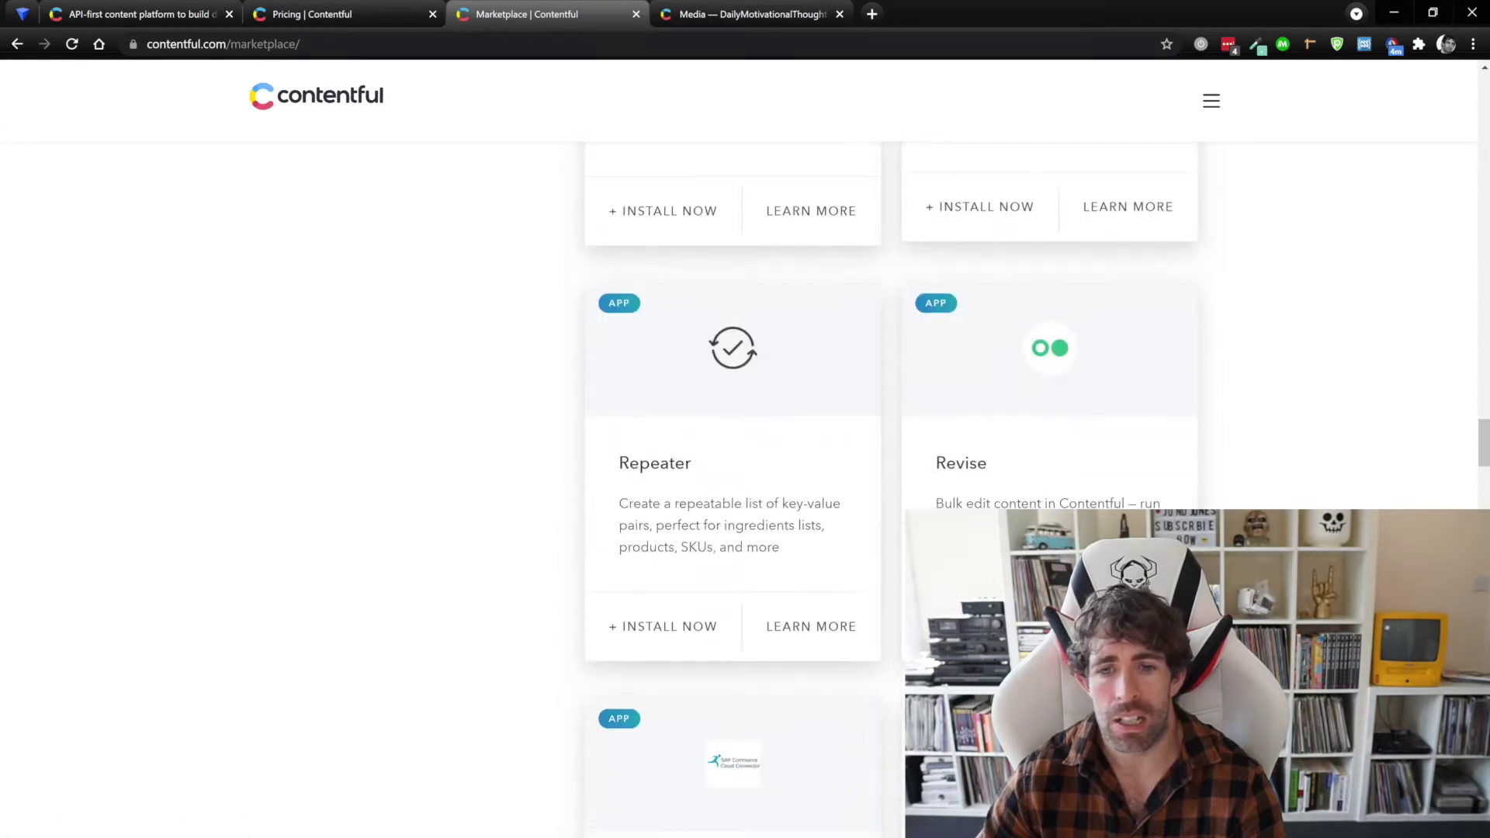
pyautogui.scroll(-10, 1047, 388)
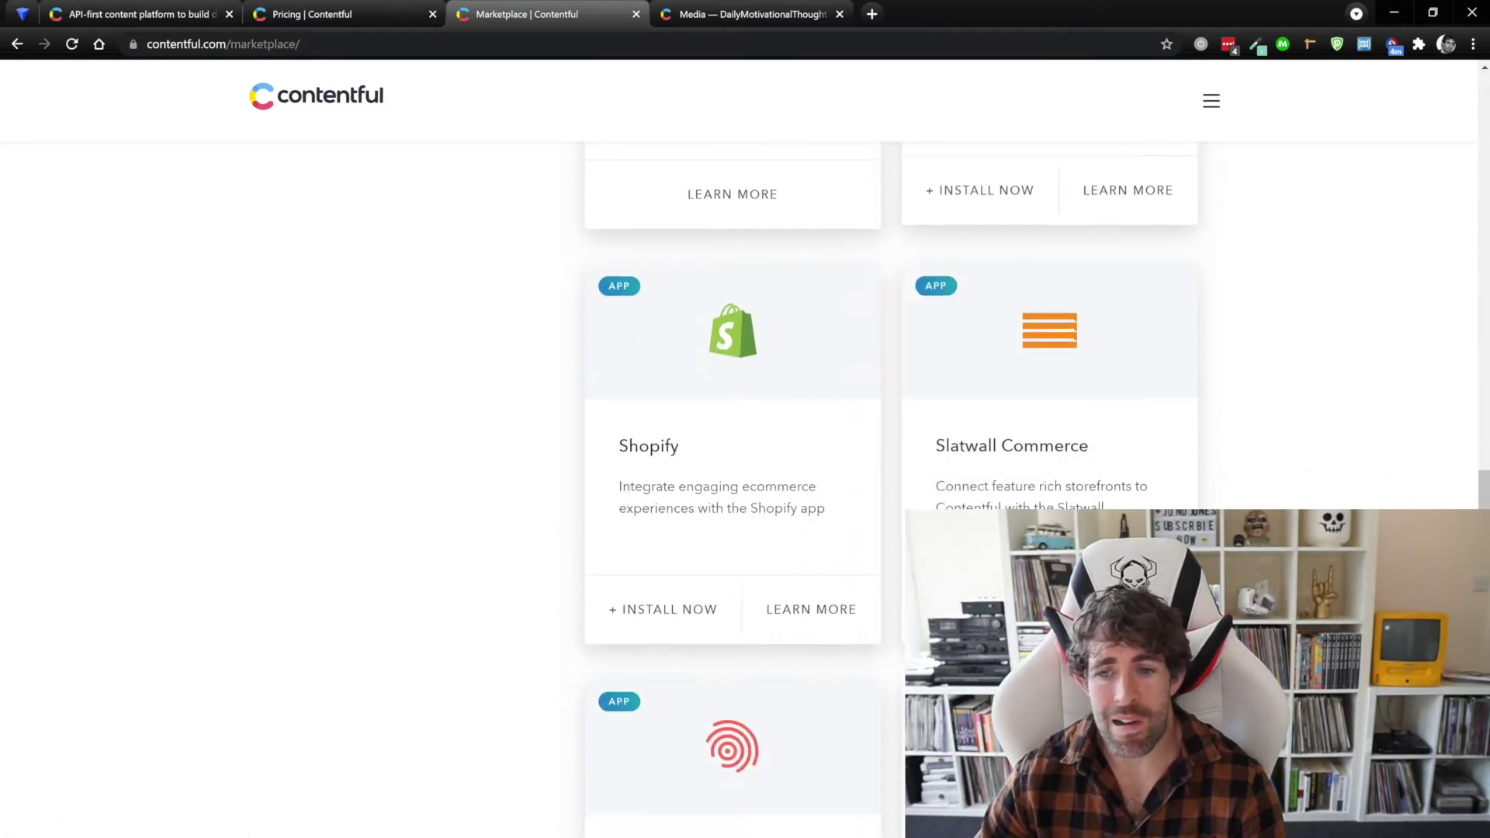
pyautogui.scroll(-6, 1047, 388)
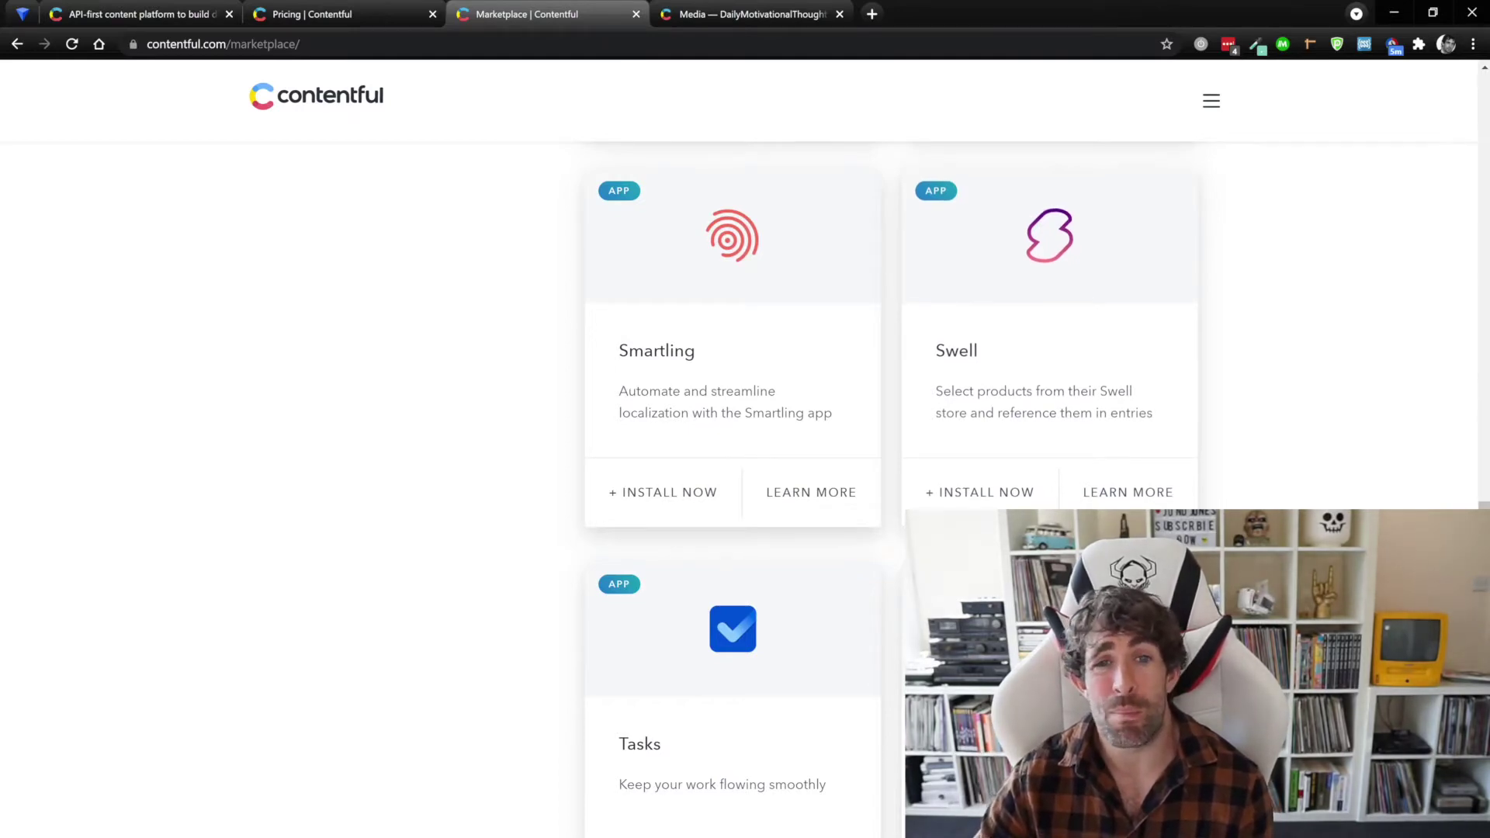
pyautogui.hotkey('ctrl', 'Tab')
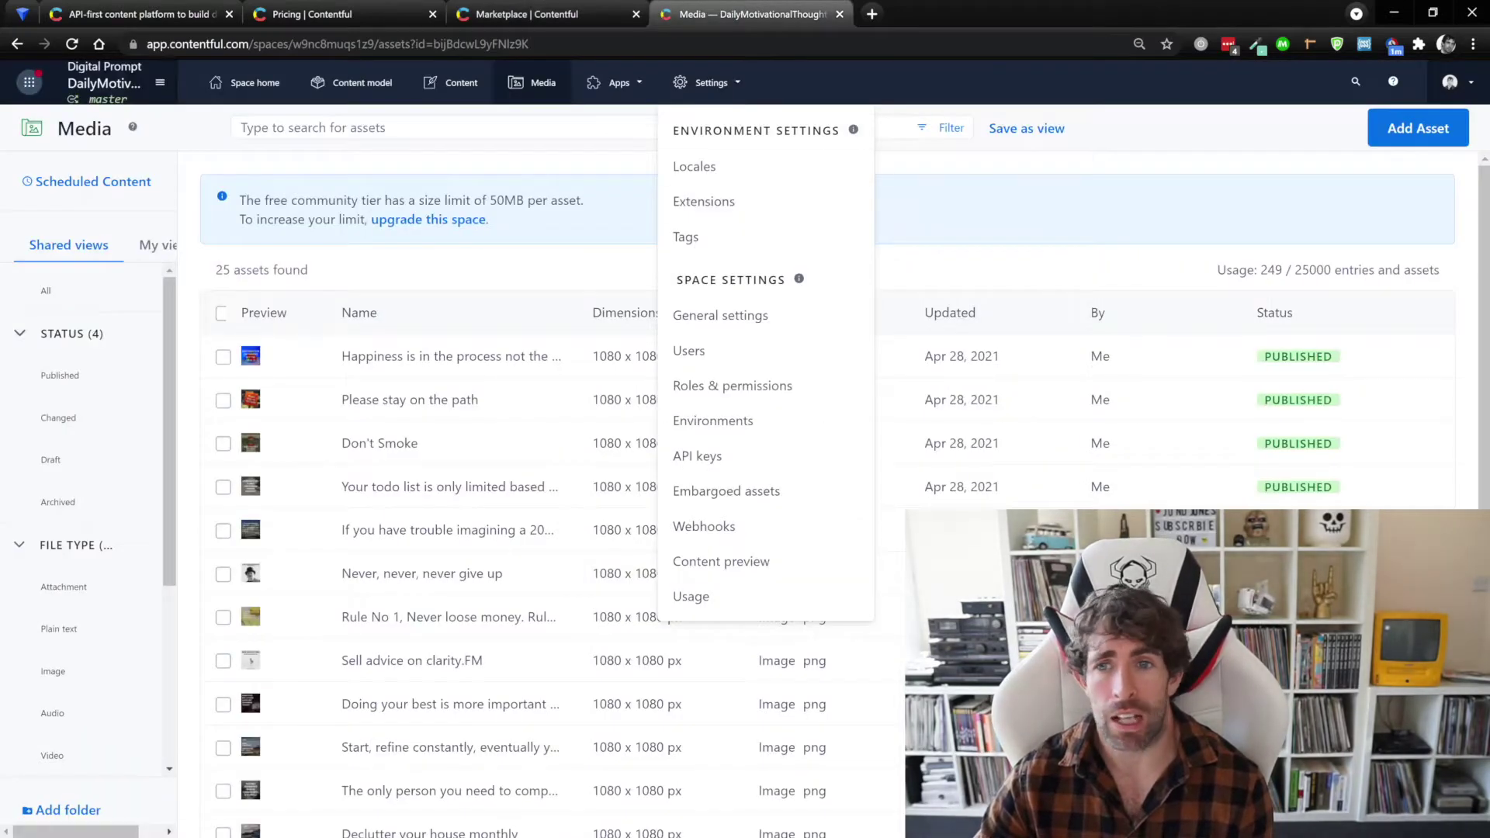
# - Dismiss the Settings dropdown and Spaces sidebar, then open the Content model listing content types
pyautogui.press('Escape')
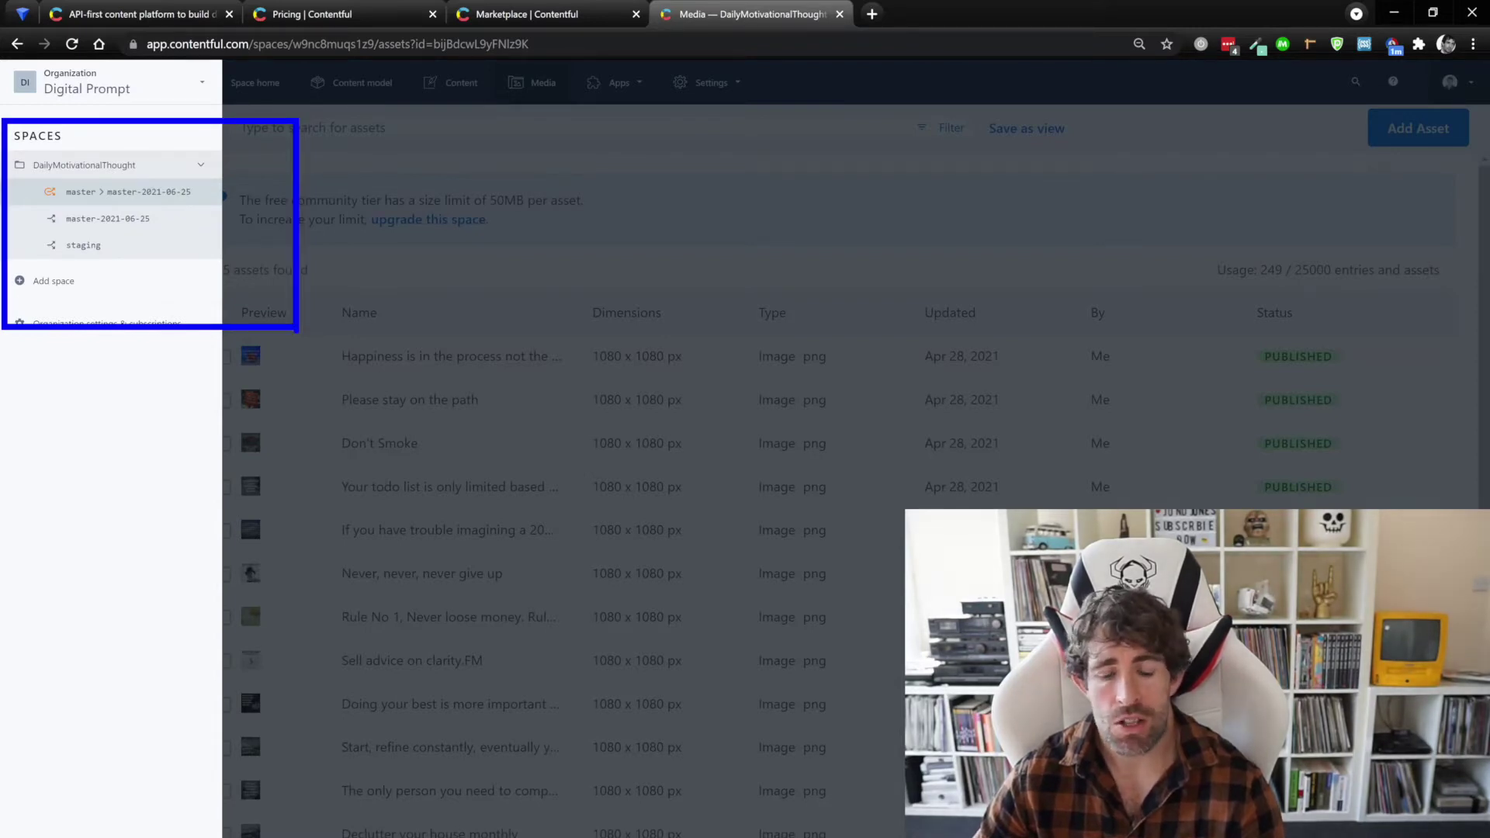
pyautogui.press('Escape')
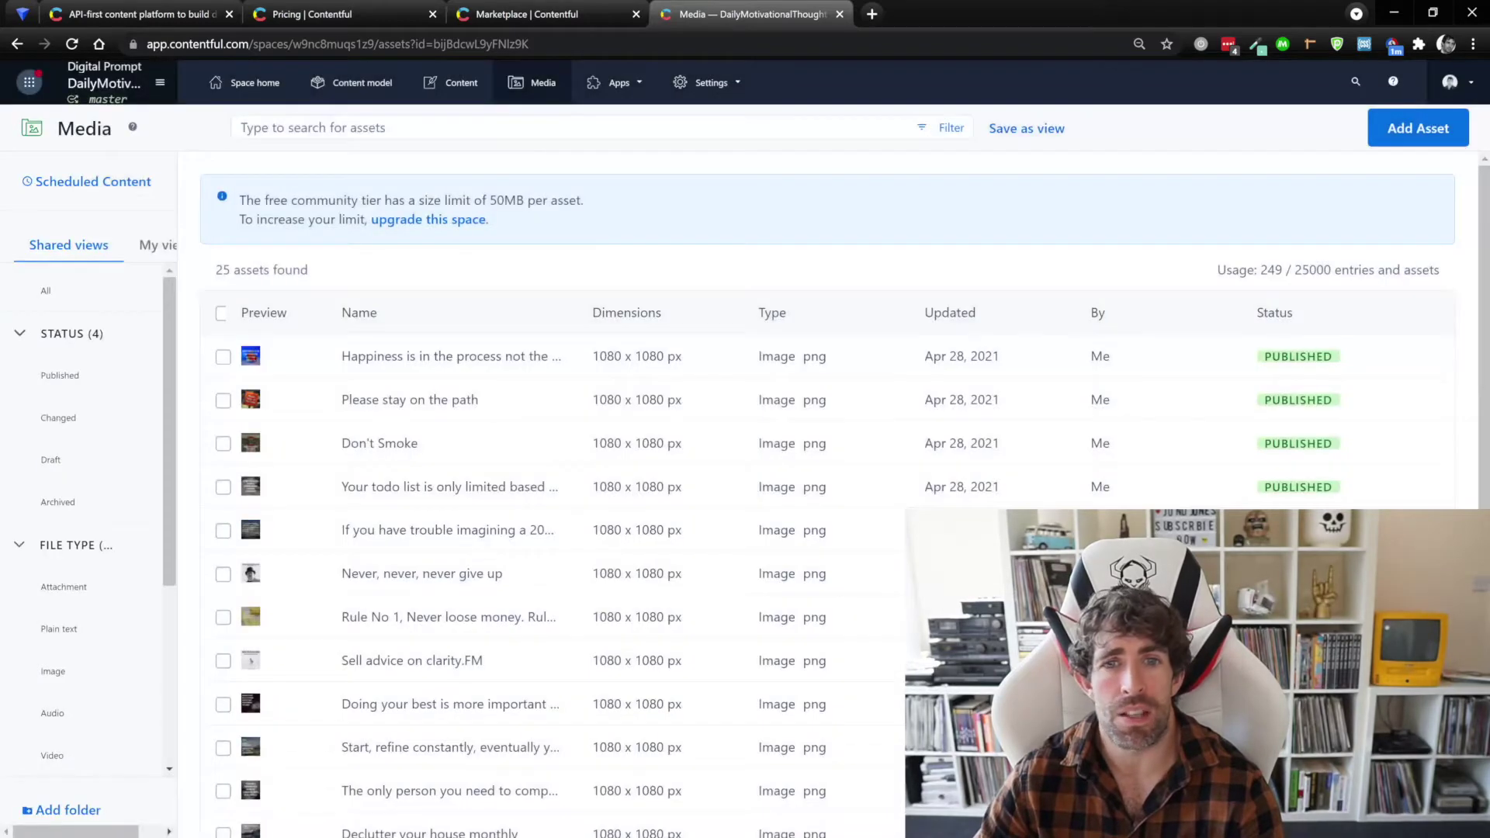
pyautogui.click(355, 82)
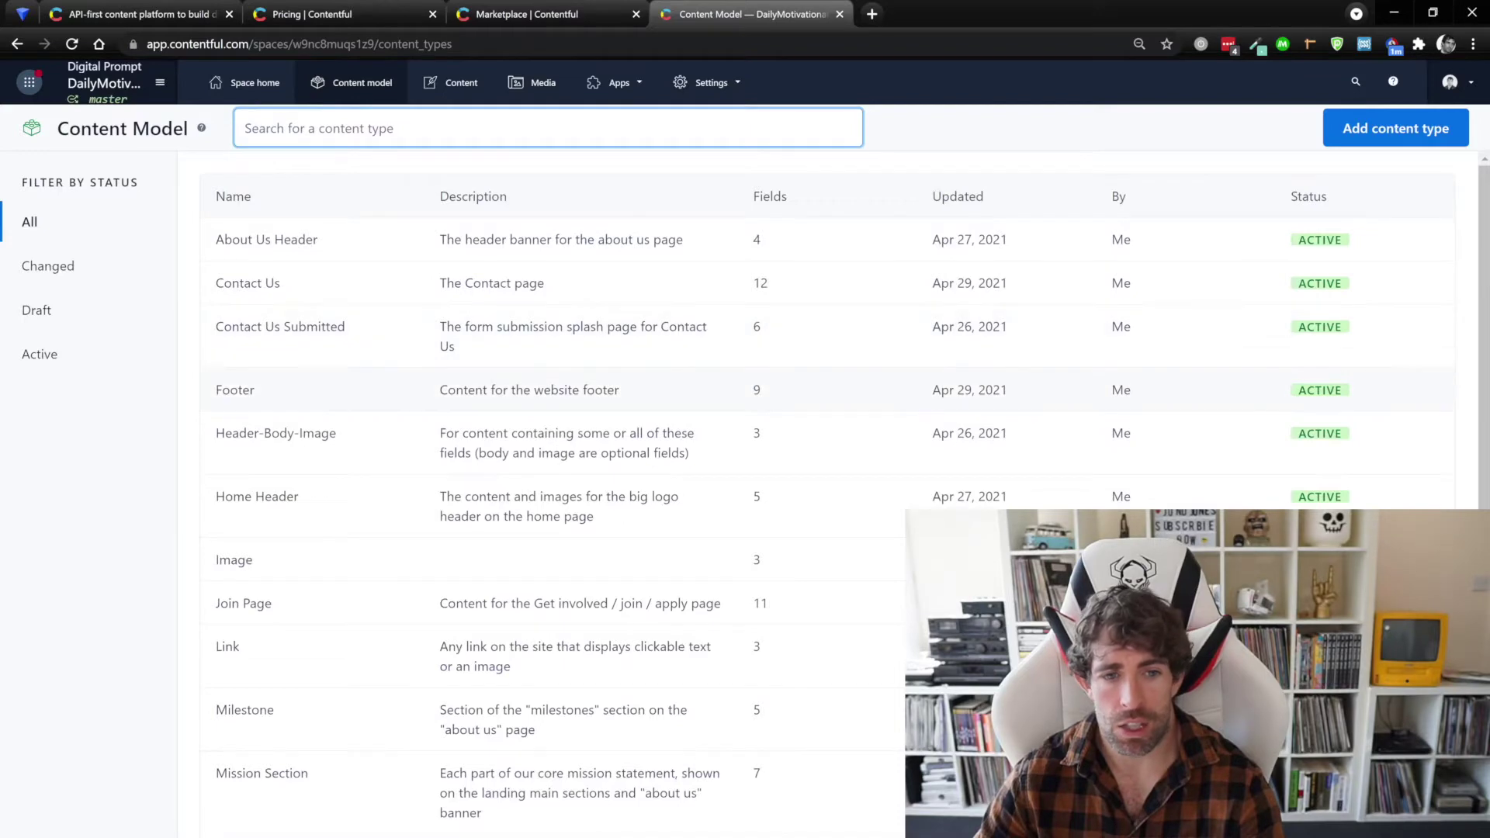
# - Look over the content entries list, then go to the Media library's 25 assets
pyautogui.scroll(-5, 776, 497)
pyautogui.scroll(5, 776, 497)
pyautogui.click(452, 83)
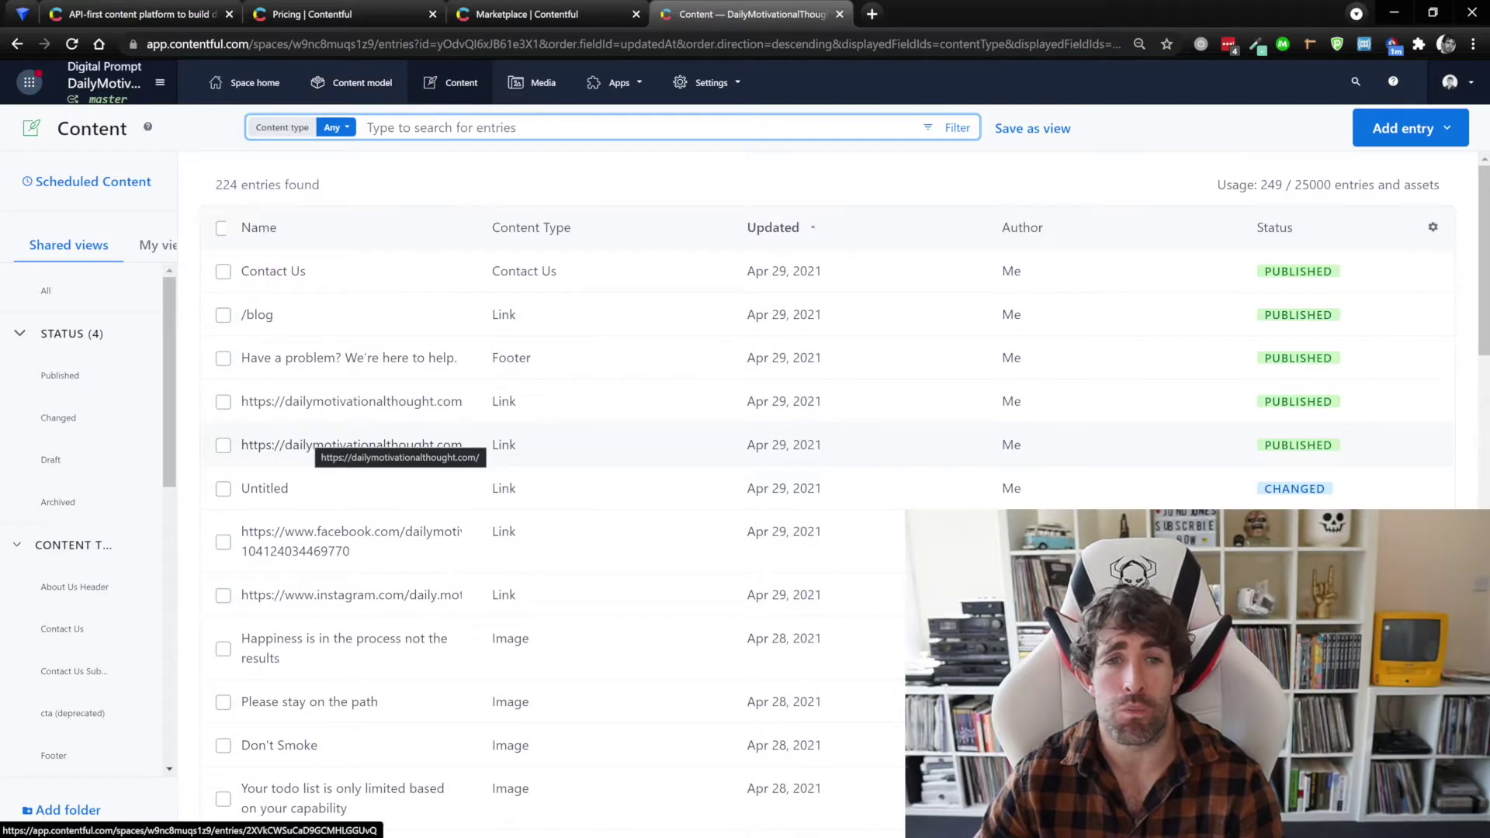
pyautogui.click(533, 83)
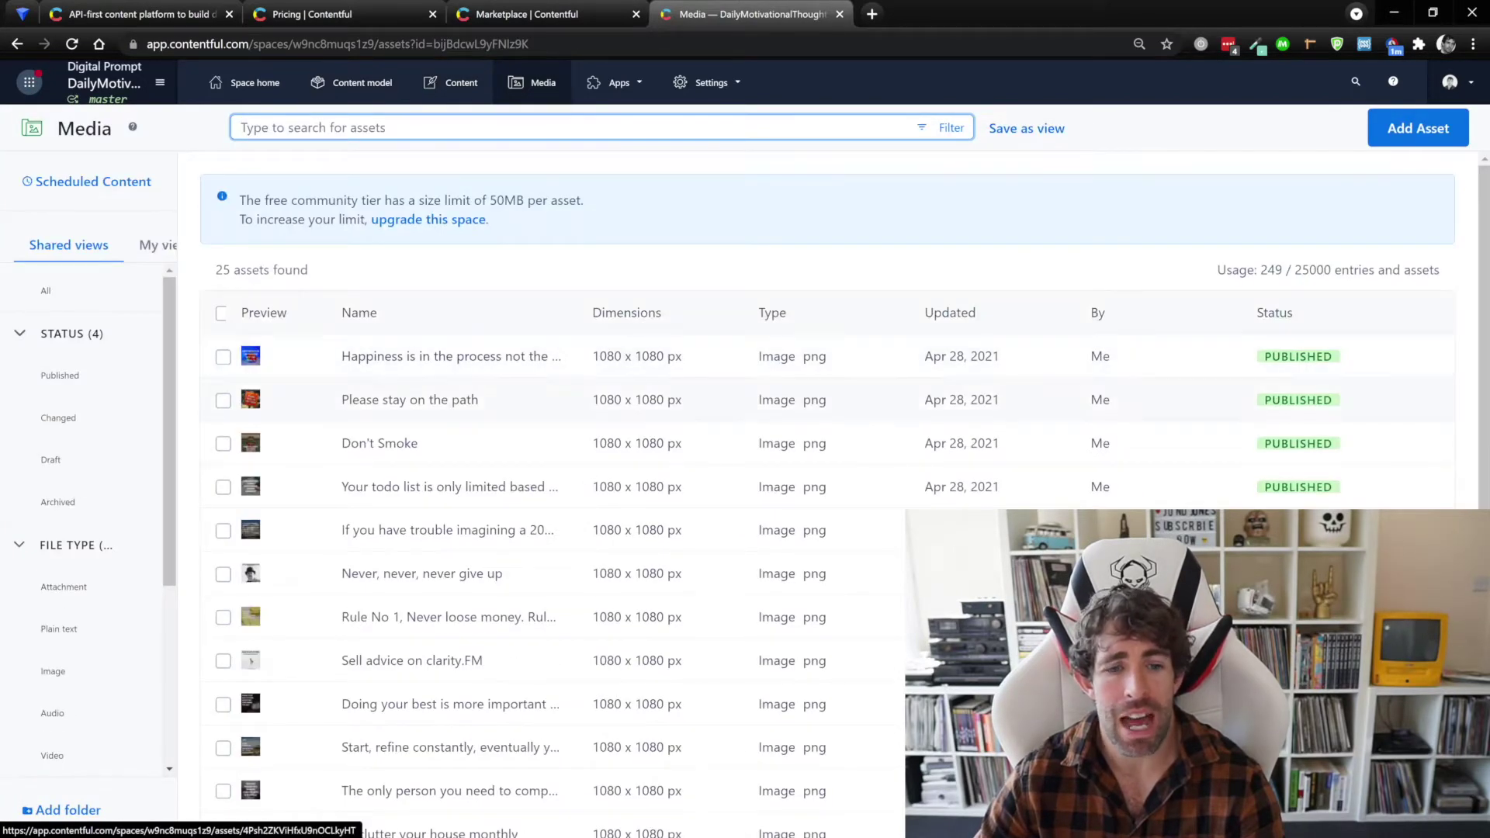
# - Open and close the Settings dropdown, then return to the Contentful Pricing tab
pyautogui.click(706, 82)
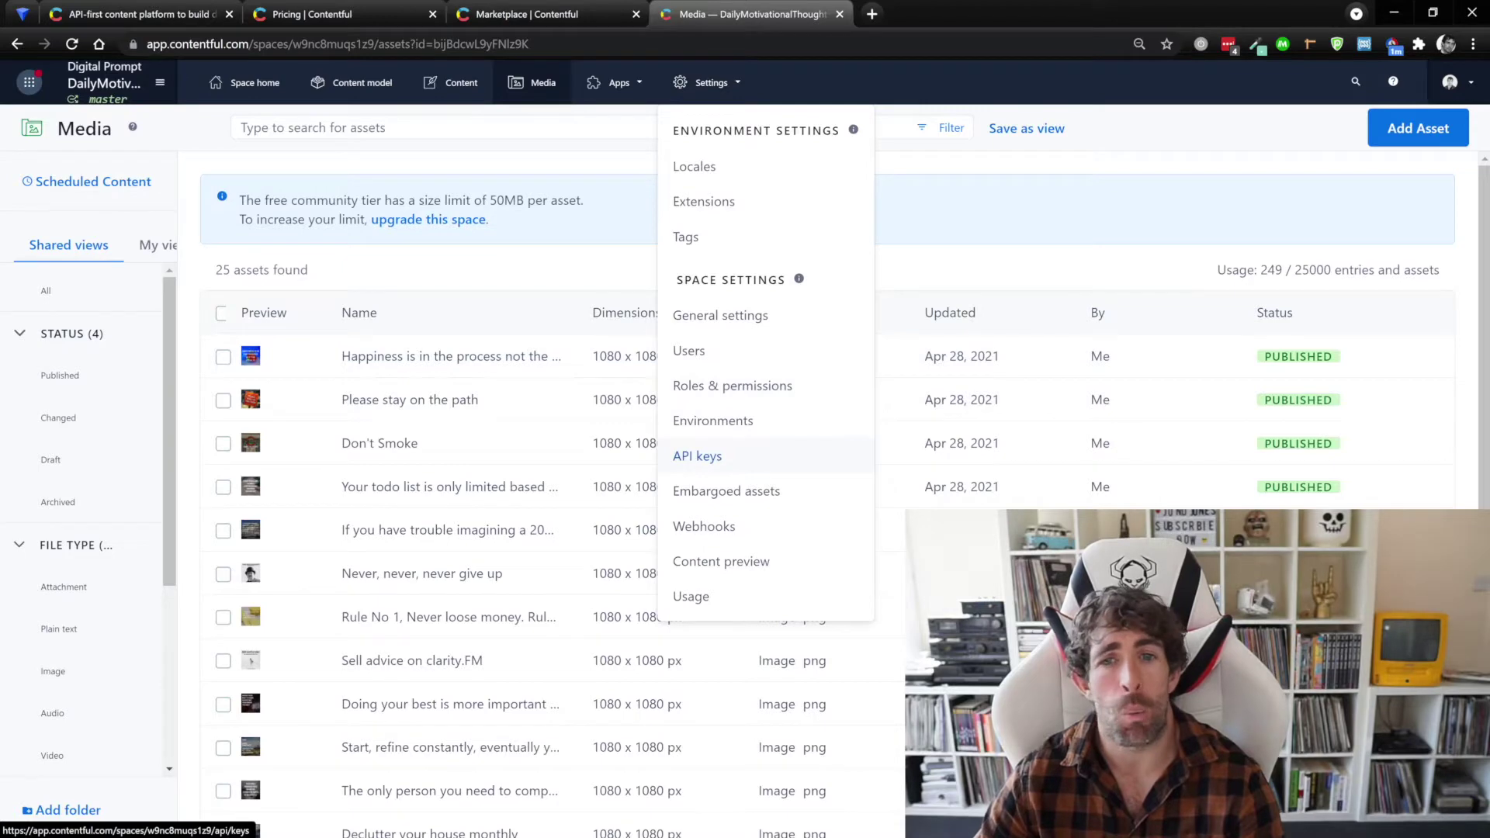
pyautogui.click(707, 82)
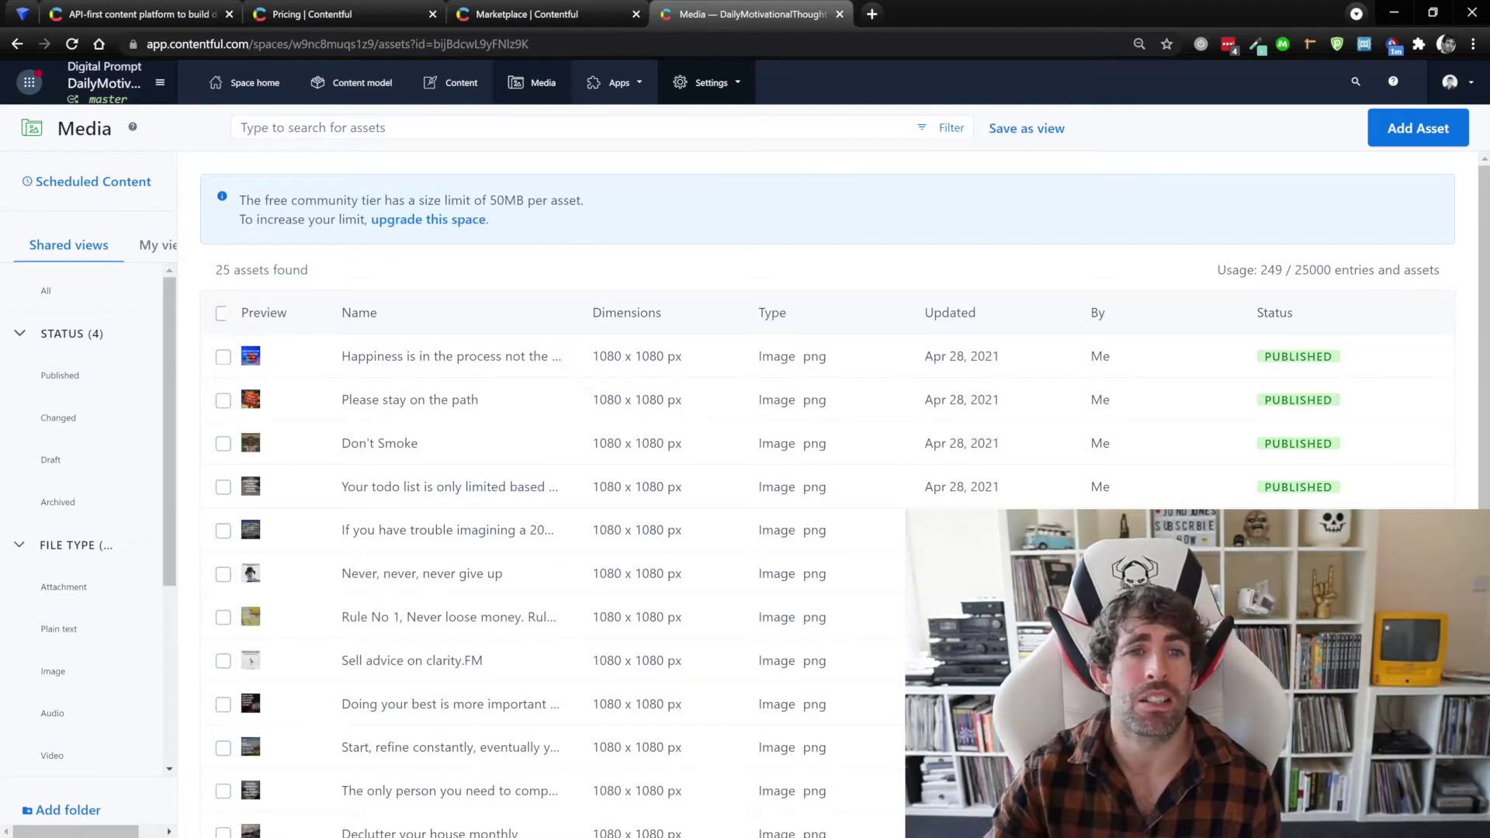
pyautogui.hotkey('ctrl', '2')
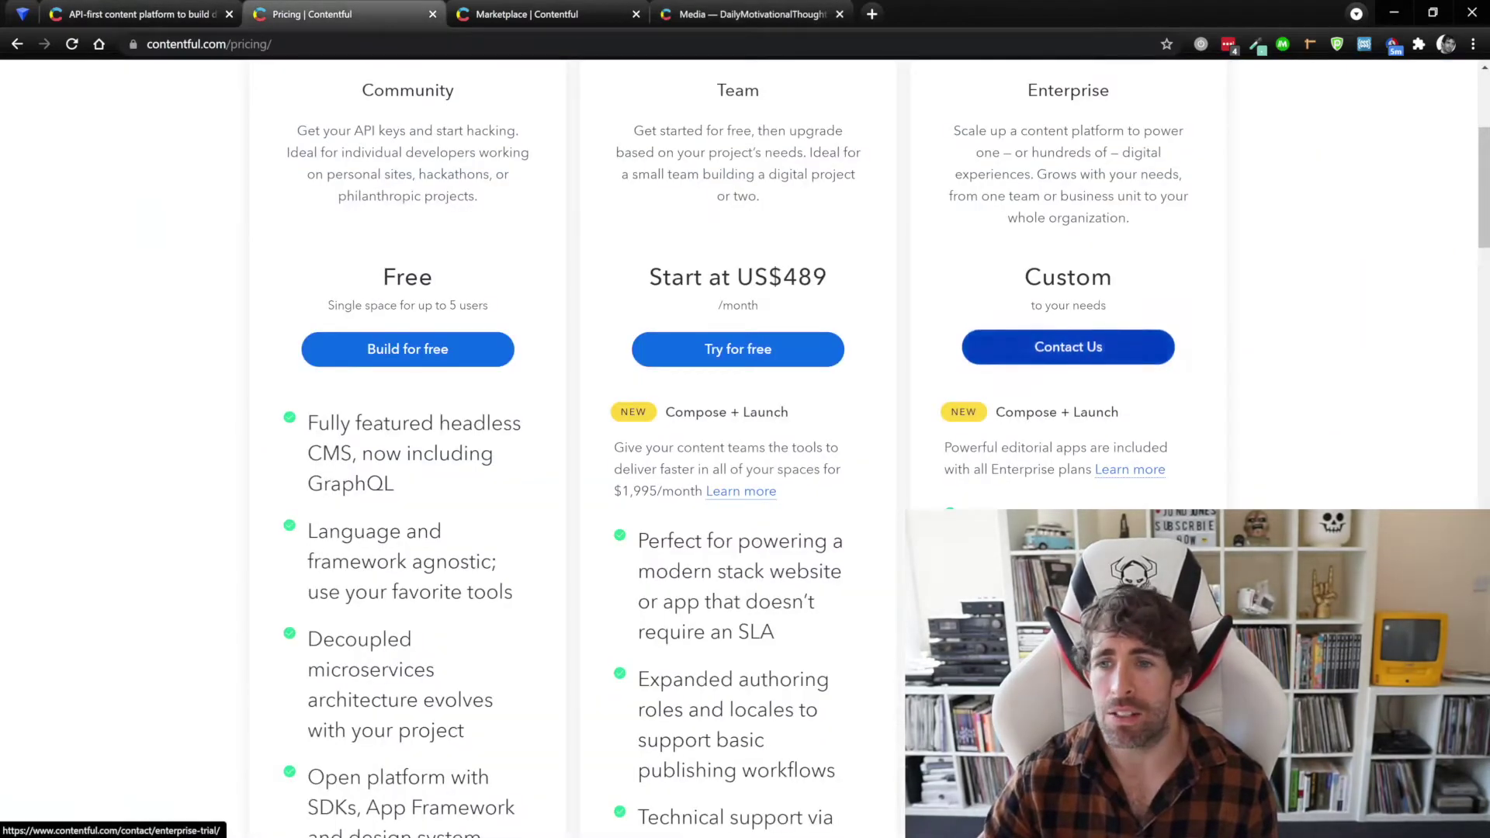
# - Scroll up the Contentful Pricing page to review the Community, Team and Enterprise plans
pyautogui.scroll(4, 1067, 349)
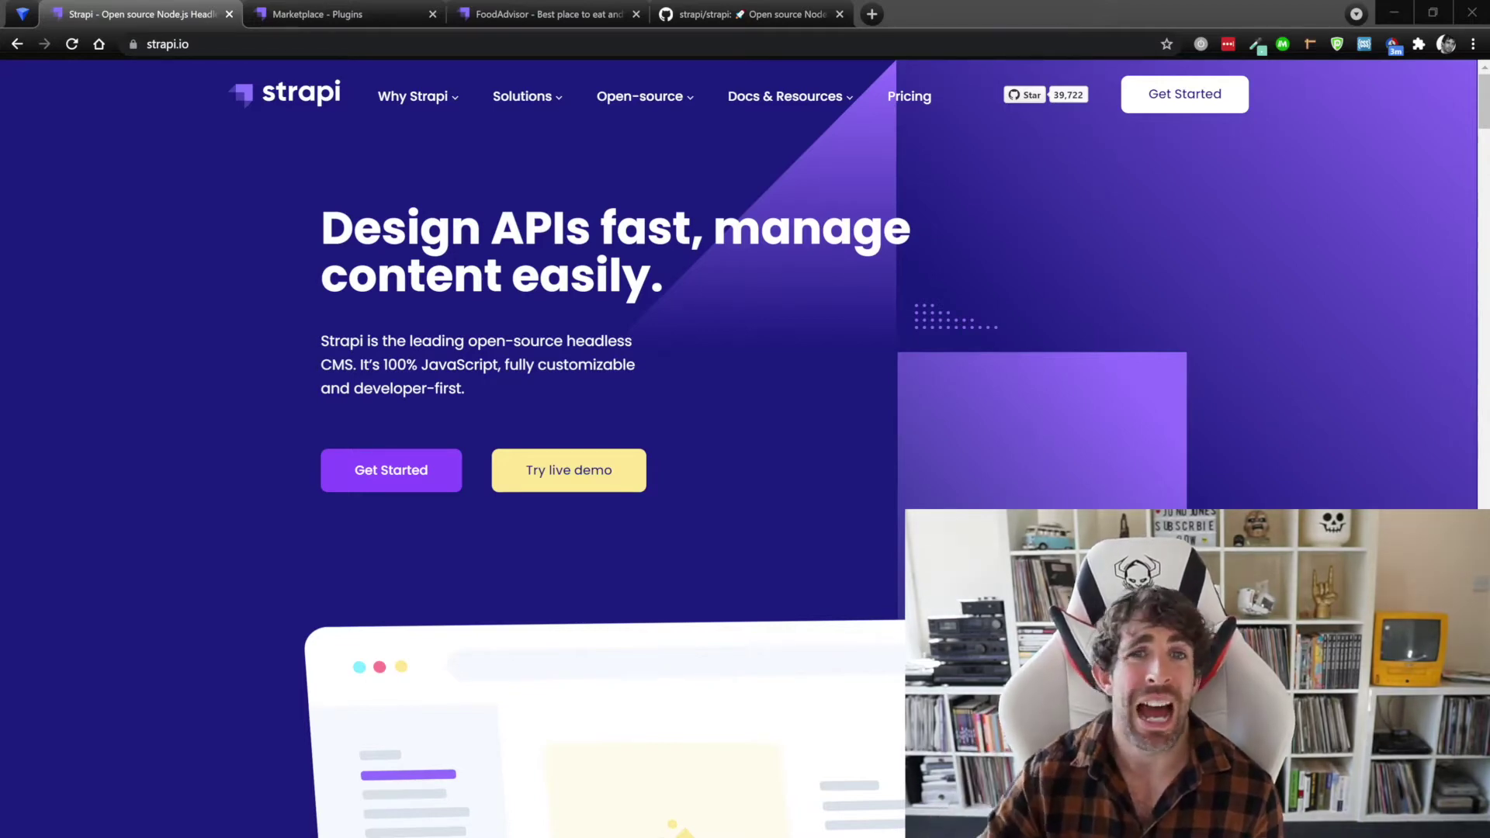
# - Glance at the strapi/strapi GitHub repository, then return to the Strapi homepage
pyautogui.hotkey('ctrl', '4')
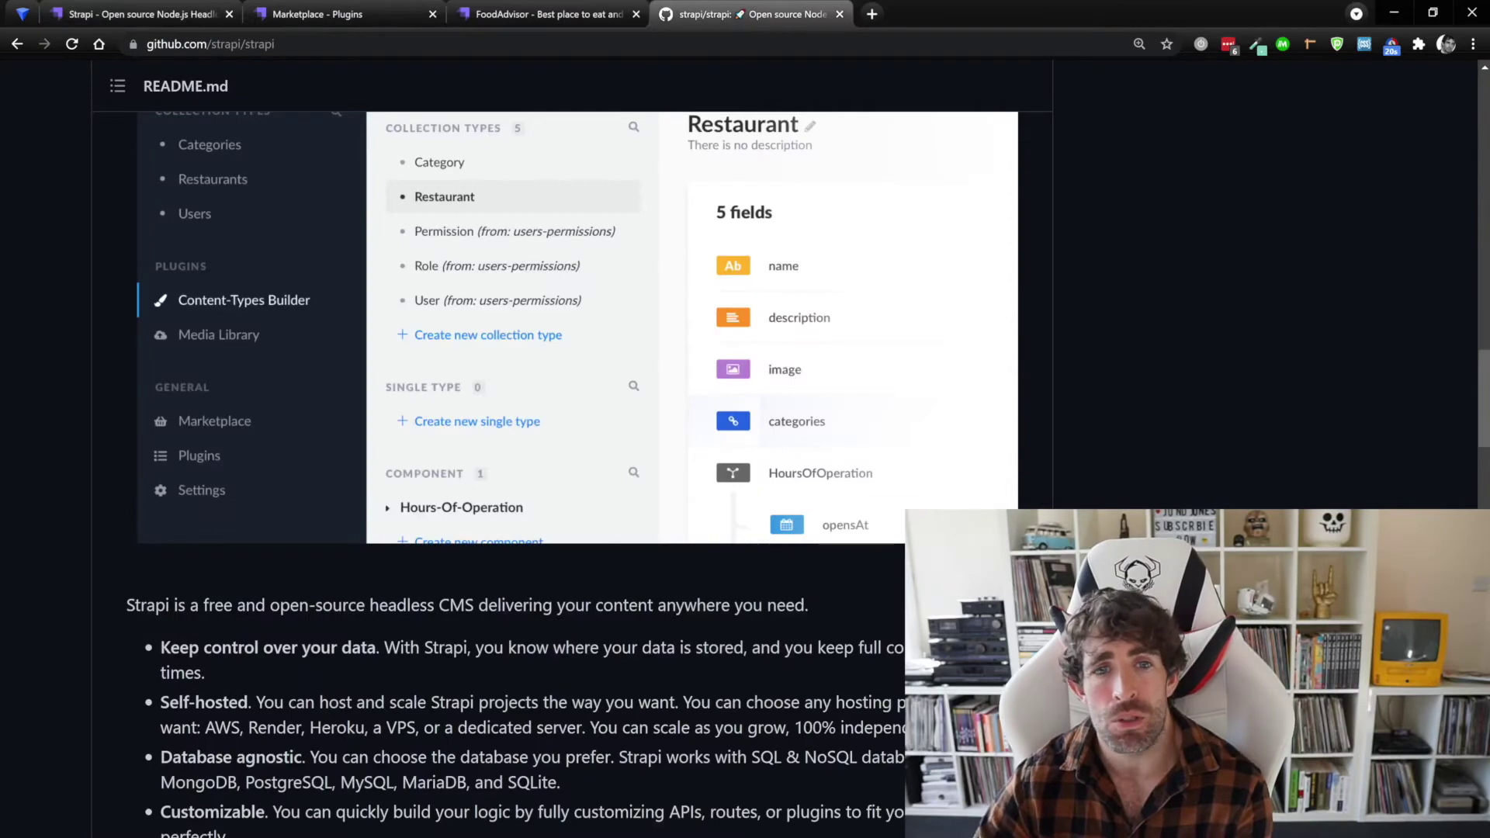
pyautogui.scroll(10, 543, 388)
pyautogui.scroll(10, 543, 387)
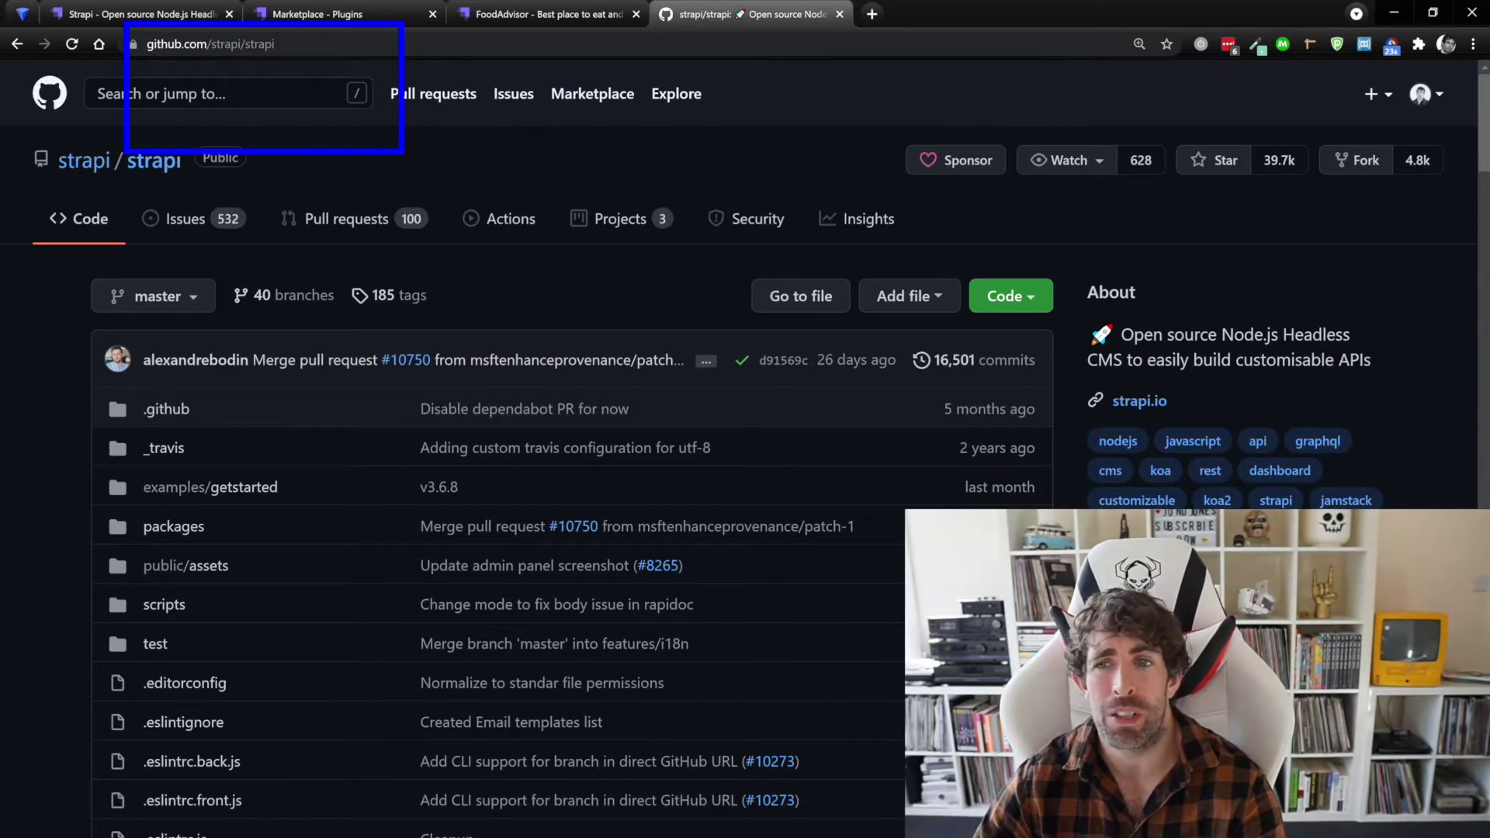
pyautogui.hotkey('ctrl', '1')
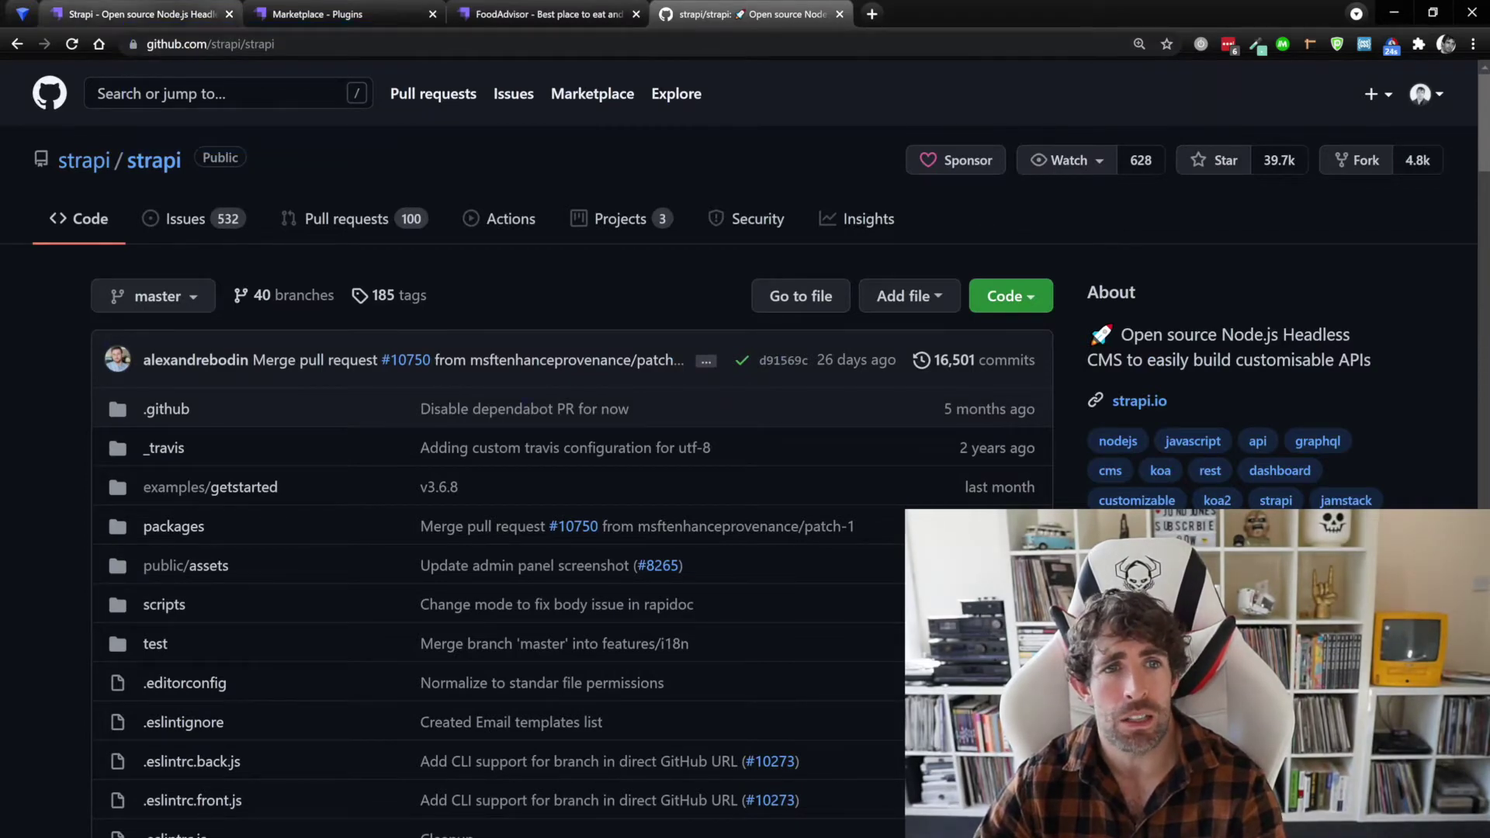
# - On Strapi's pricing page, highlight the free Community plan's Unlimited locales and Community Support features
pyautogui.click(909, 96)
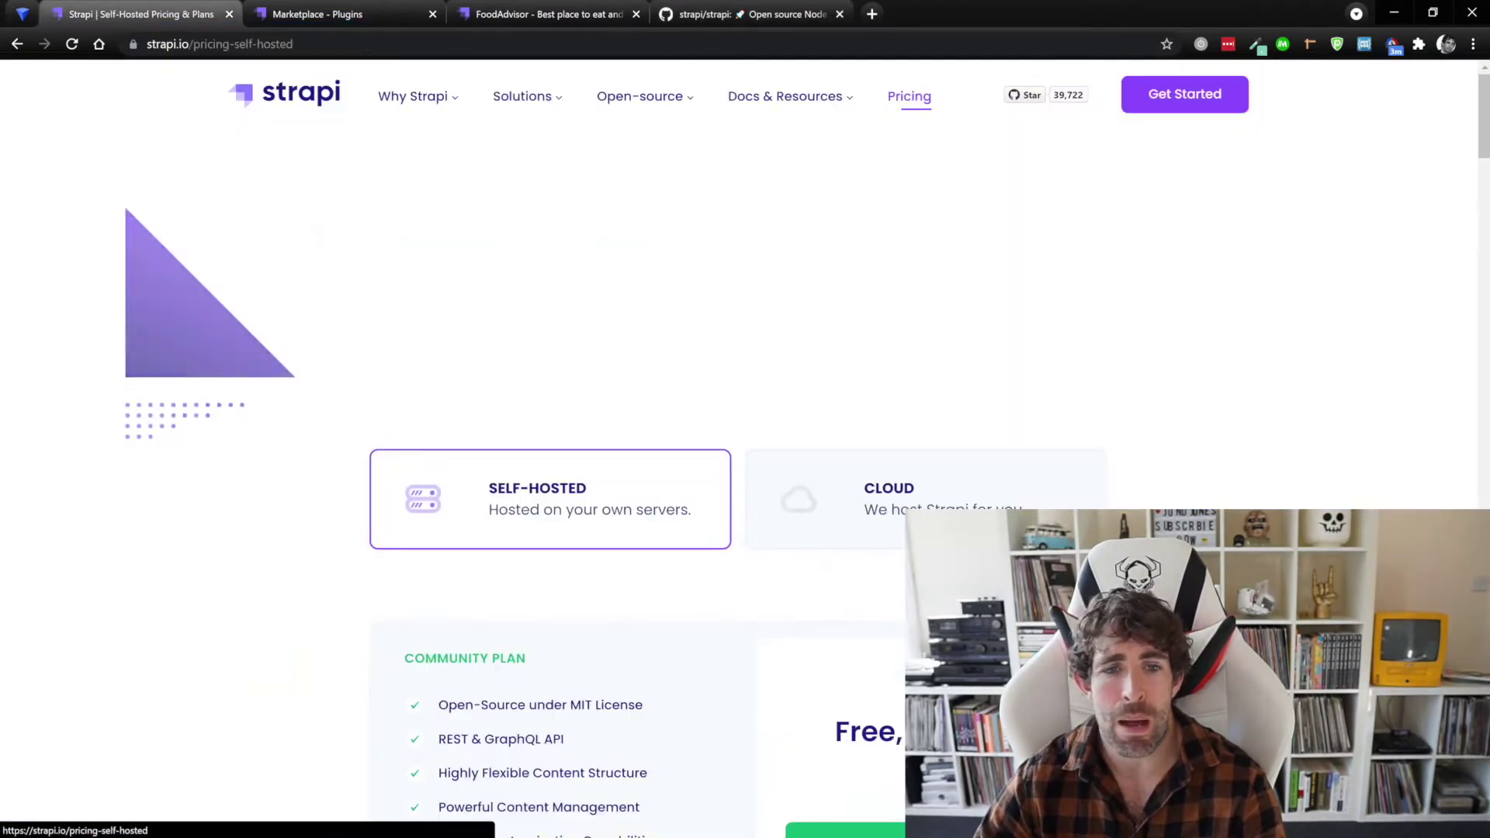
pyautogui.scroll(-2, 745, 388)
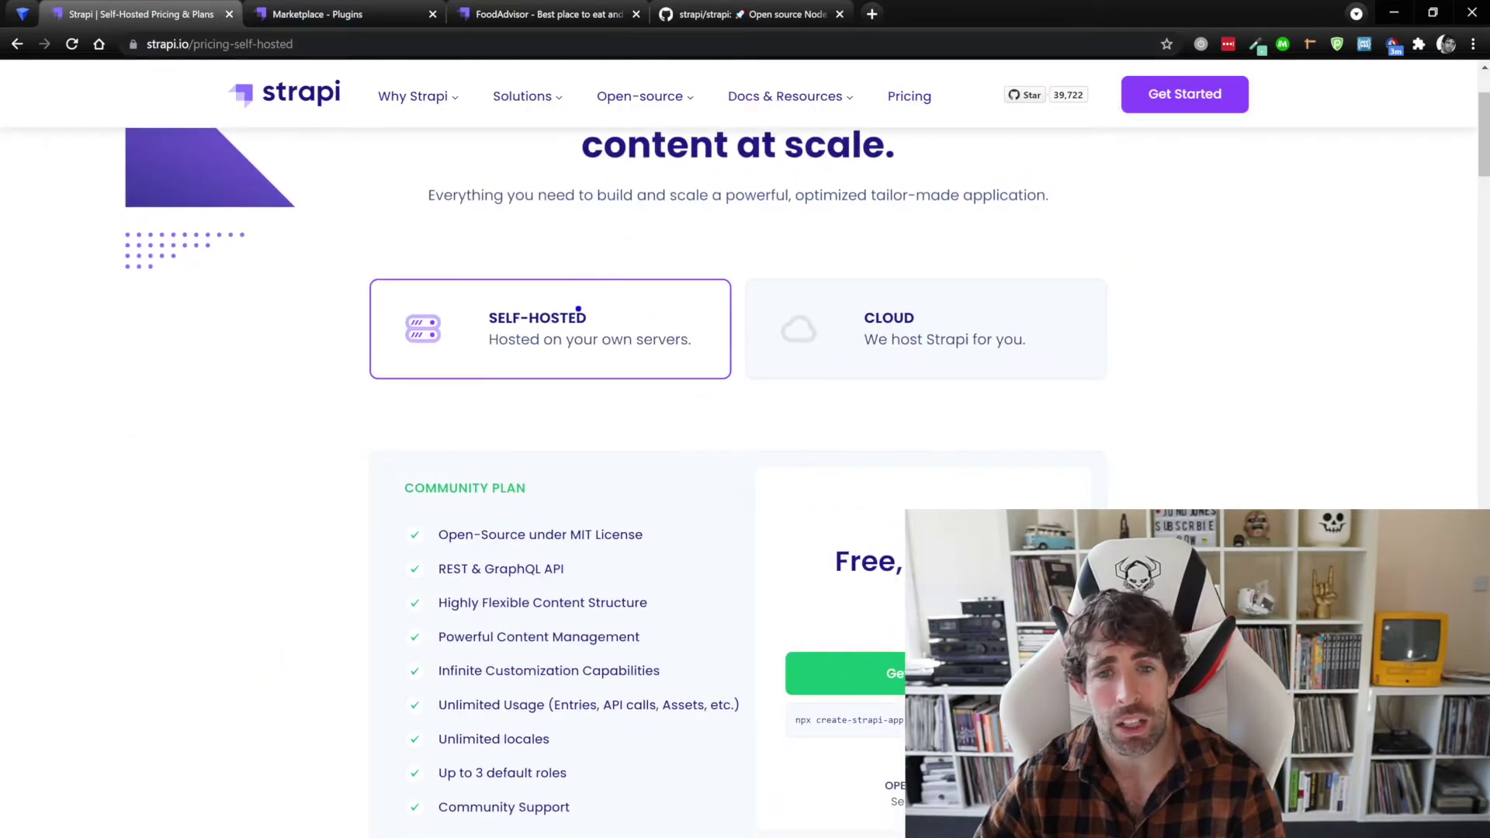
pyautogui.moveTo(326, 217)
pyautogui.mouseDown()
pyautogui.moveTo(445, 359)
pyautogui.moveTo(1147, 621)
pyautogui.moveTo(1152, 759)
pyautogui.mouseUp()
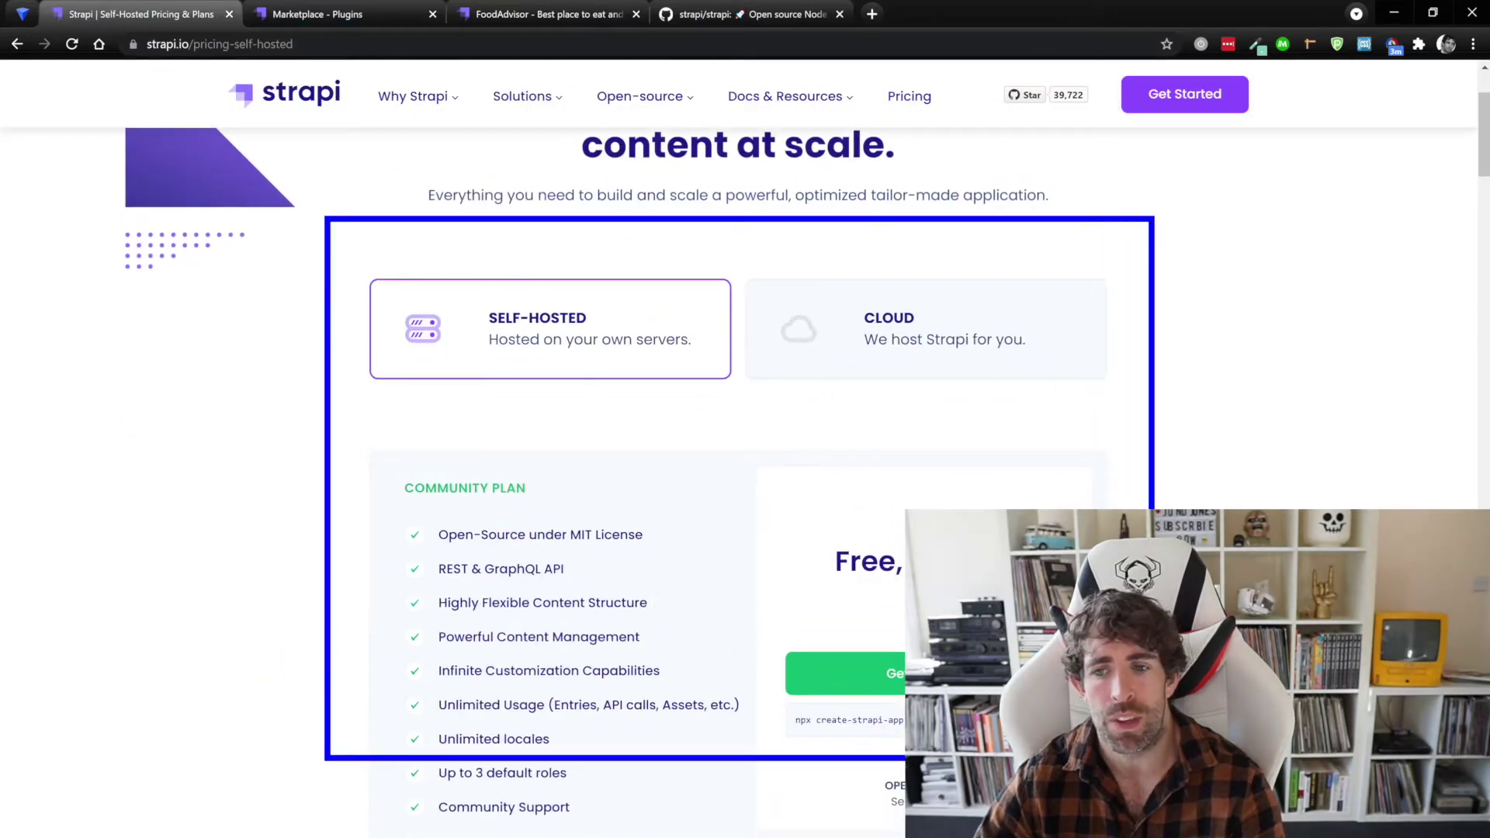
pyautogui.press('Escape')
pyautogui.scroll(-3, 909, 100)
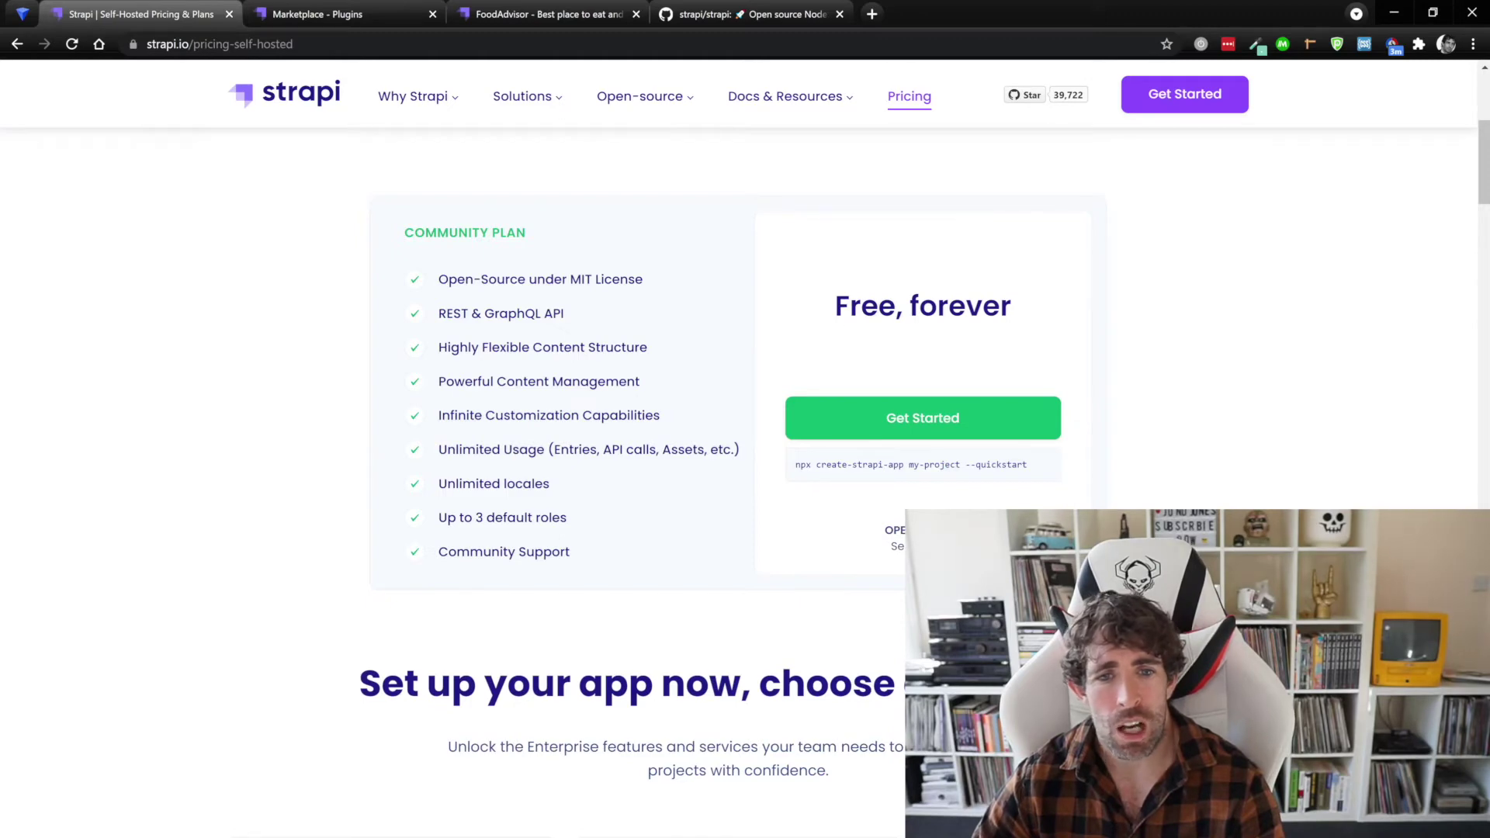
pyautogui.moveTo(479, 483); pyautogui.dragTo(550, 484)
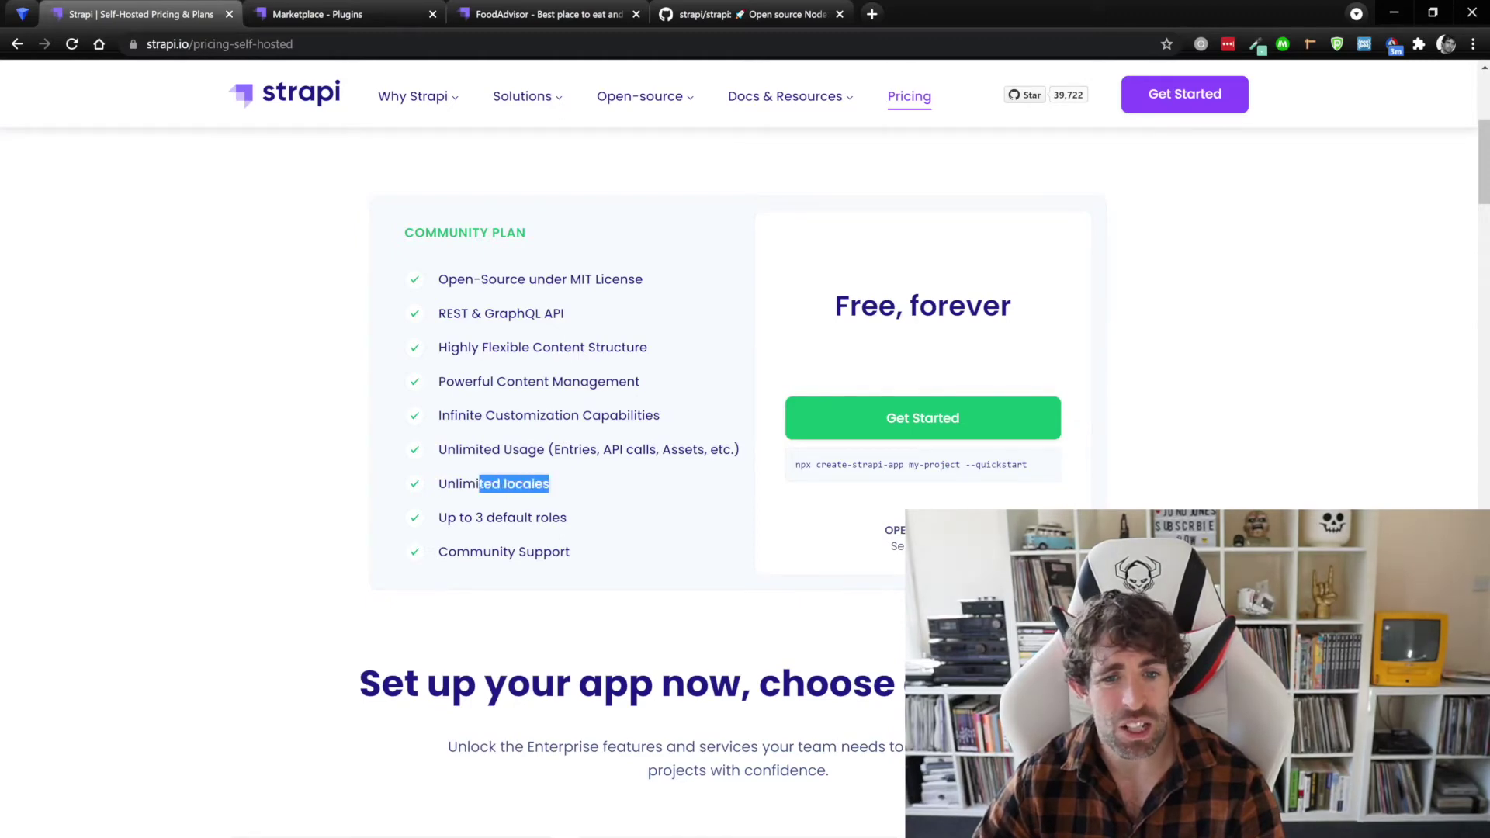
pyautogui.moveTo(438, 551); pyautogui.dragTo(551, 552)
pyautogui.hotkey('ctrl', 'Tab')
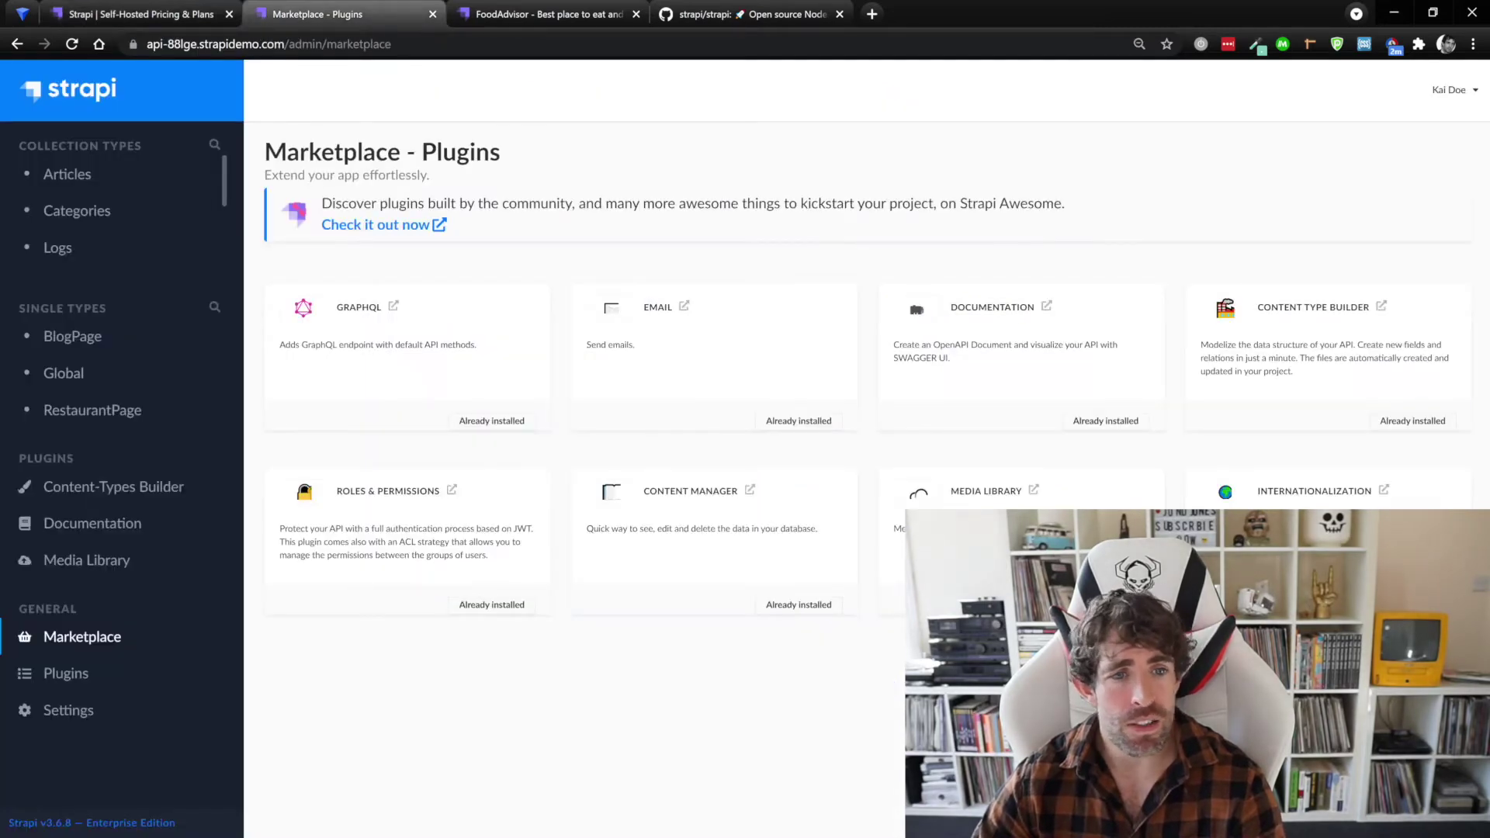
# - Open article 7, '7 Places worth visiting for the food alone', from Articles and scroll its fields
pyautogui.click(68, 89)
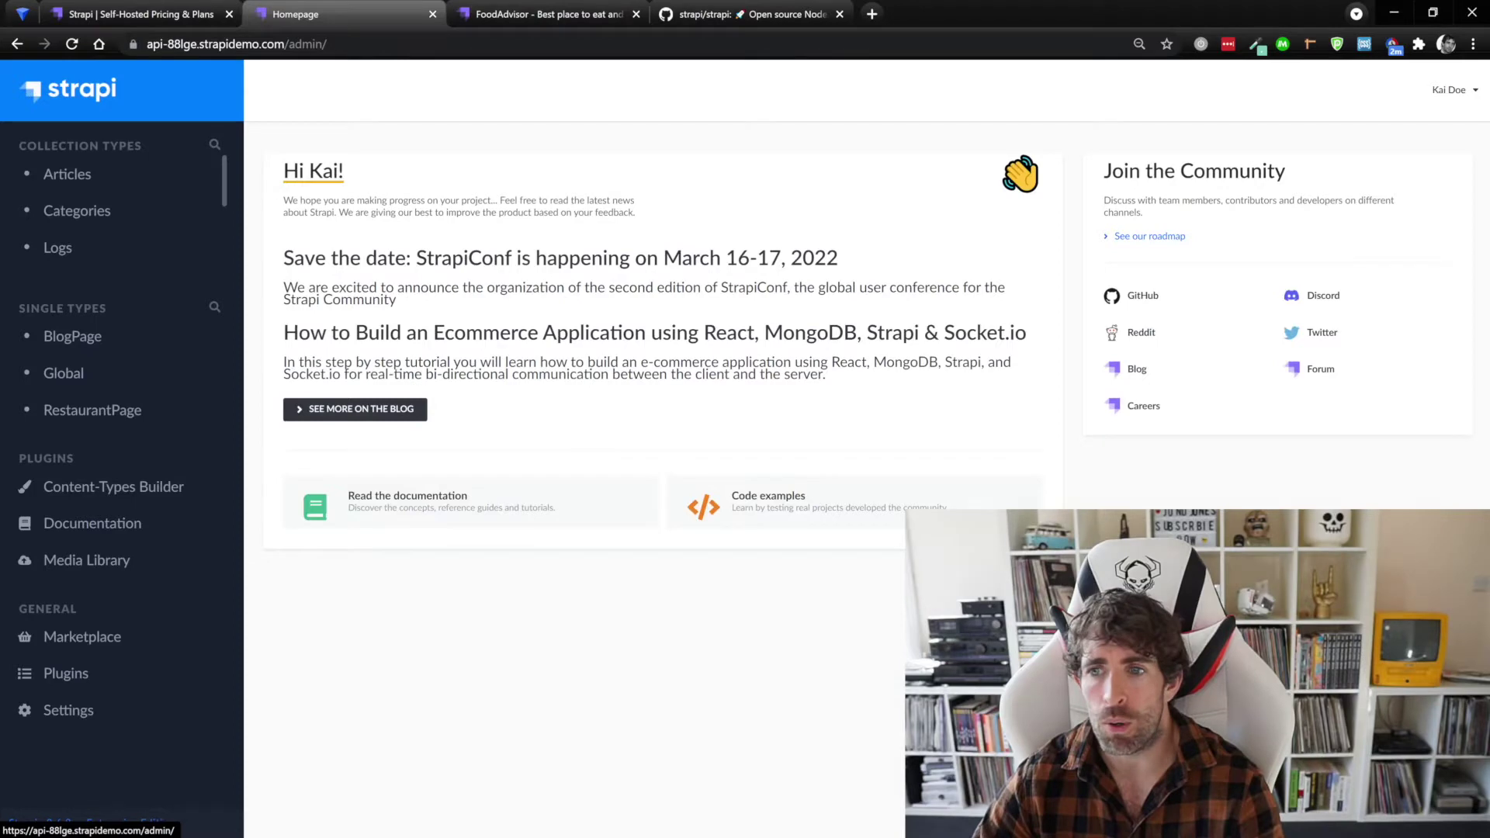
pyautogui.click(67, 174)
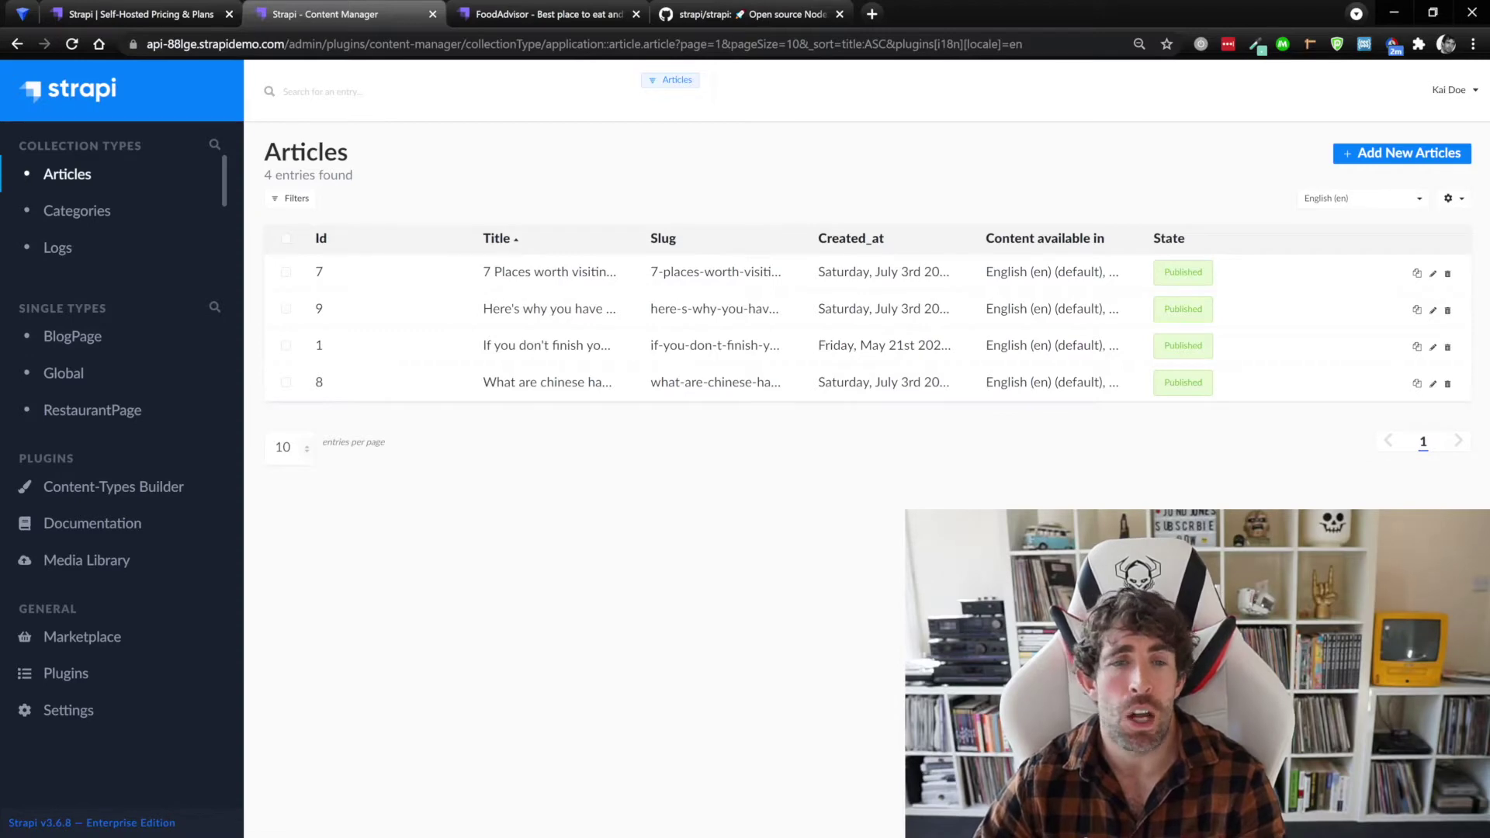
pyautogui.click(550, 272)
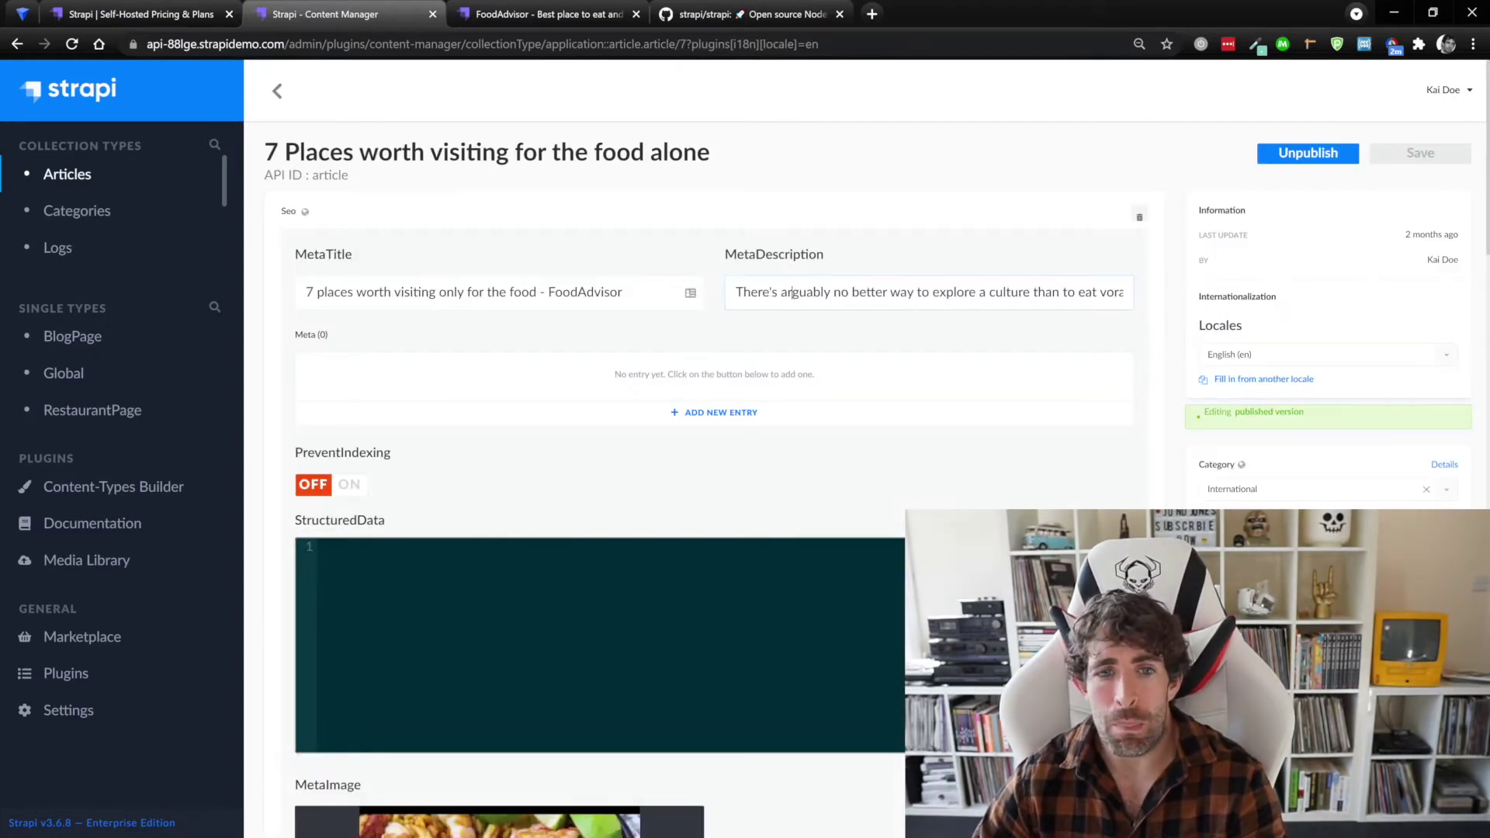
pyautogui.scroll(-5, 698, 465)
pyautogui.scroll(-4, 496, 419)
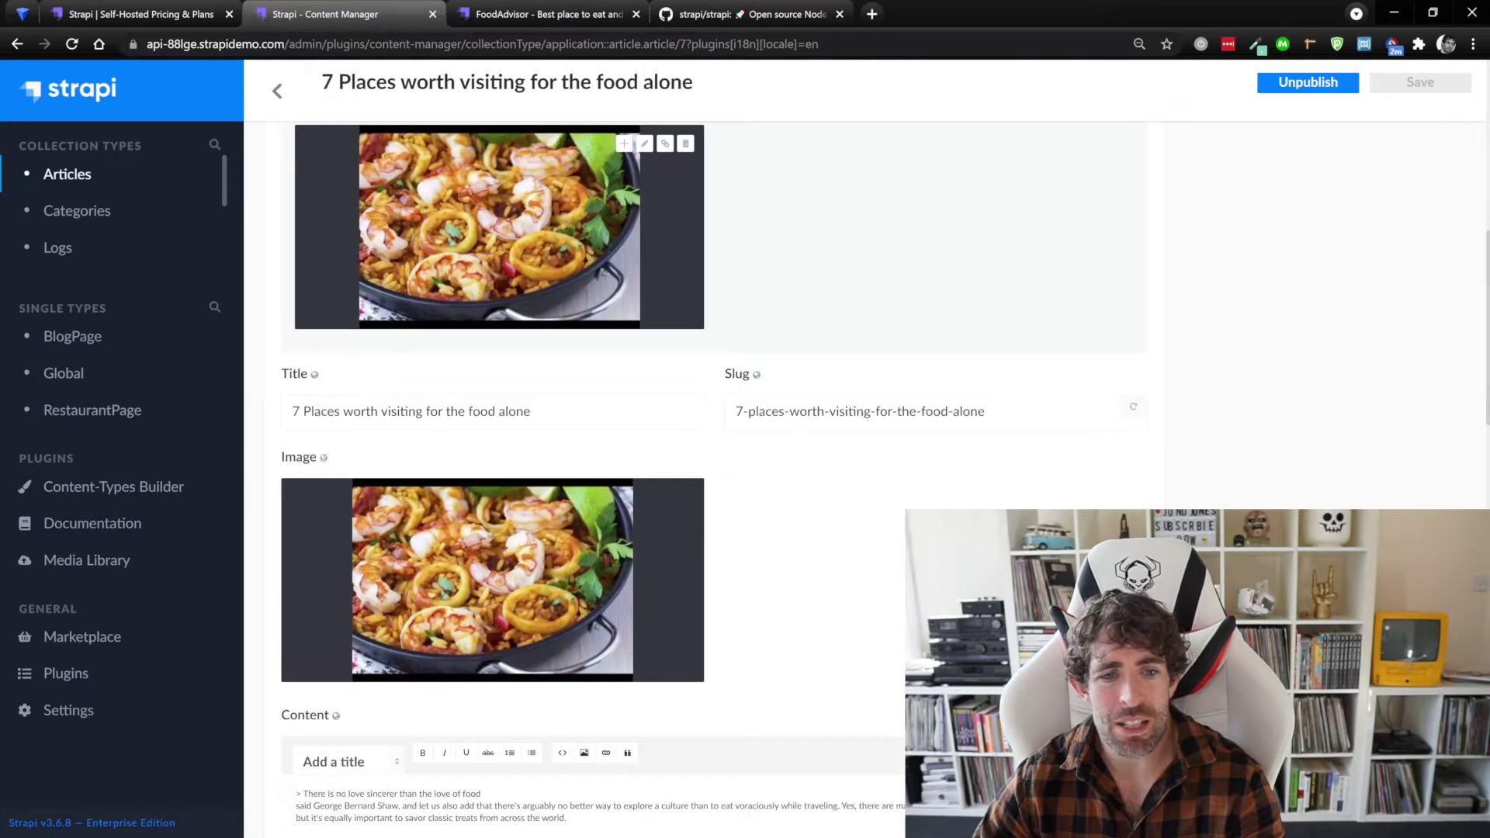
pyautogui.scroll(-10, 699, 465)
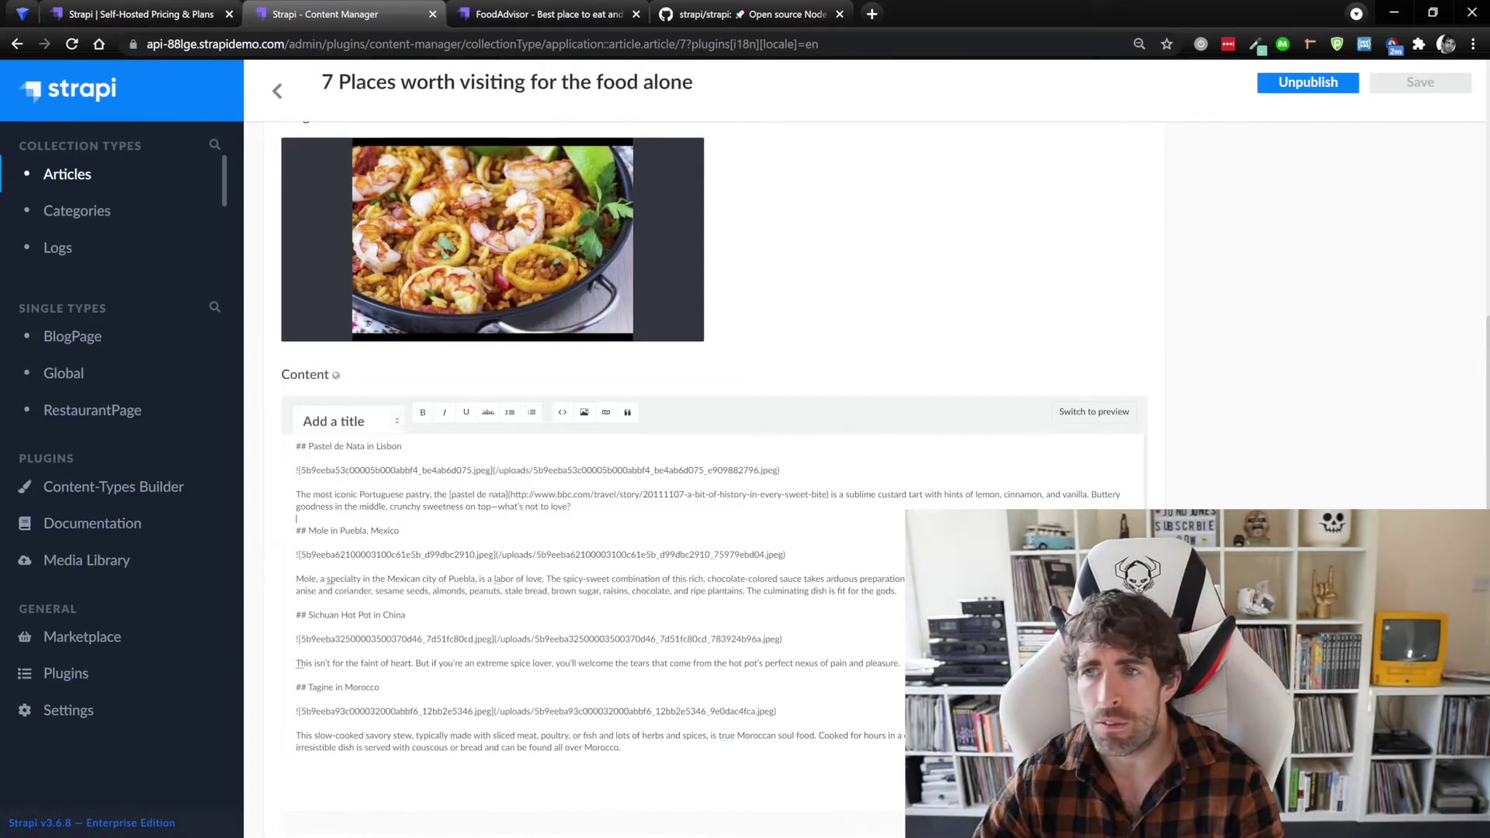
pyautogui.scroll(4, 597, 620)
pyautogui.scroll(10, 698, 465)
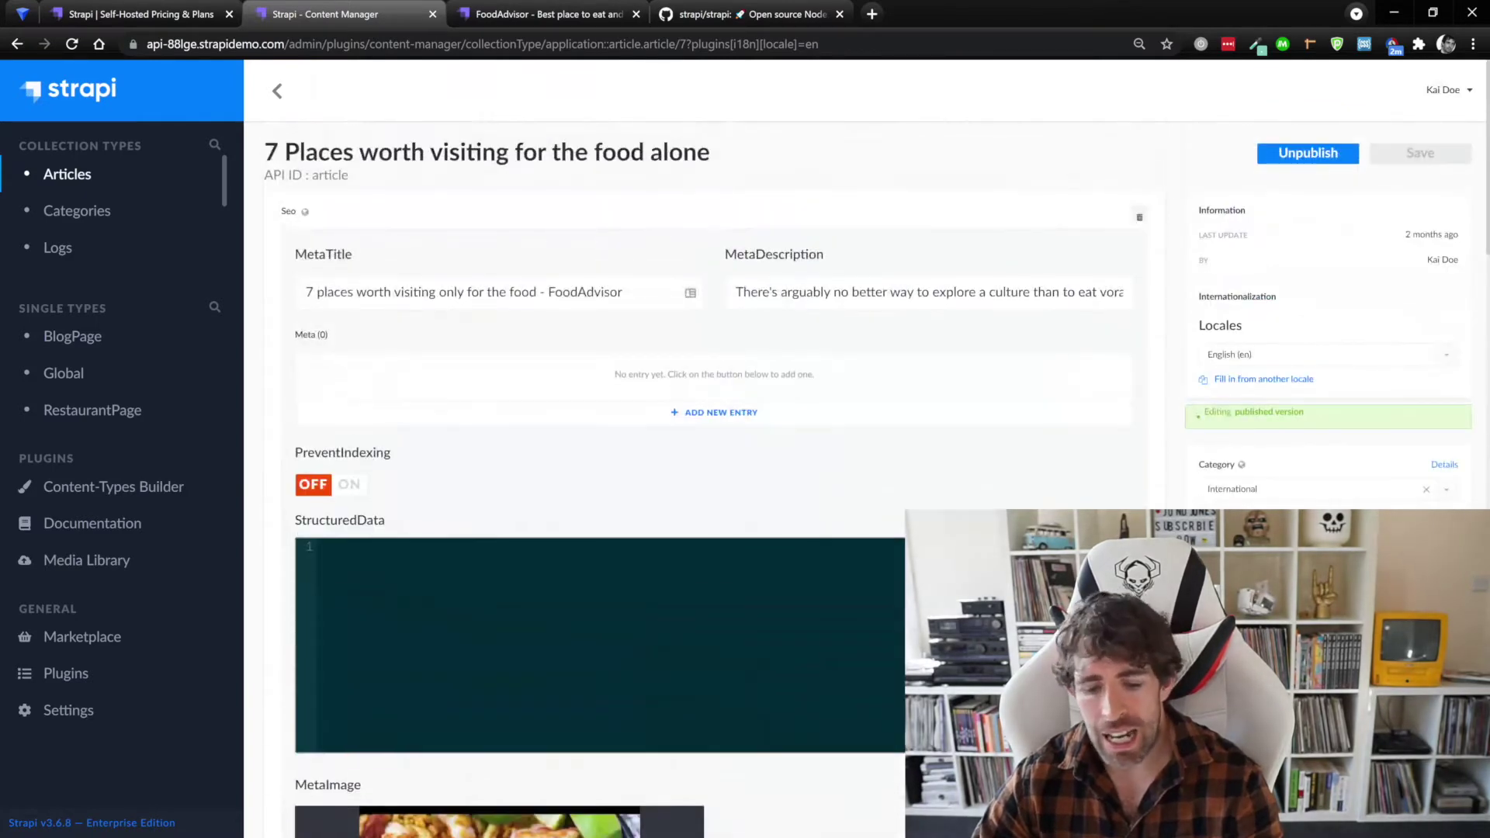
# - Highlight part of the article's edit view, then return to the plugin Marketplace
pyautogui.moveTo(1145, 267)
pyautogui.mouseDown()
pyautogui.moveTo(1423, 360)
pyautogui.moveTo(1474, 359)
pyautogui.mouseUp()
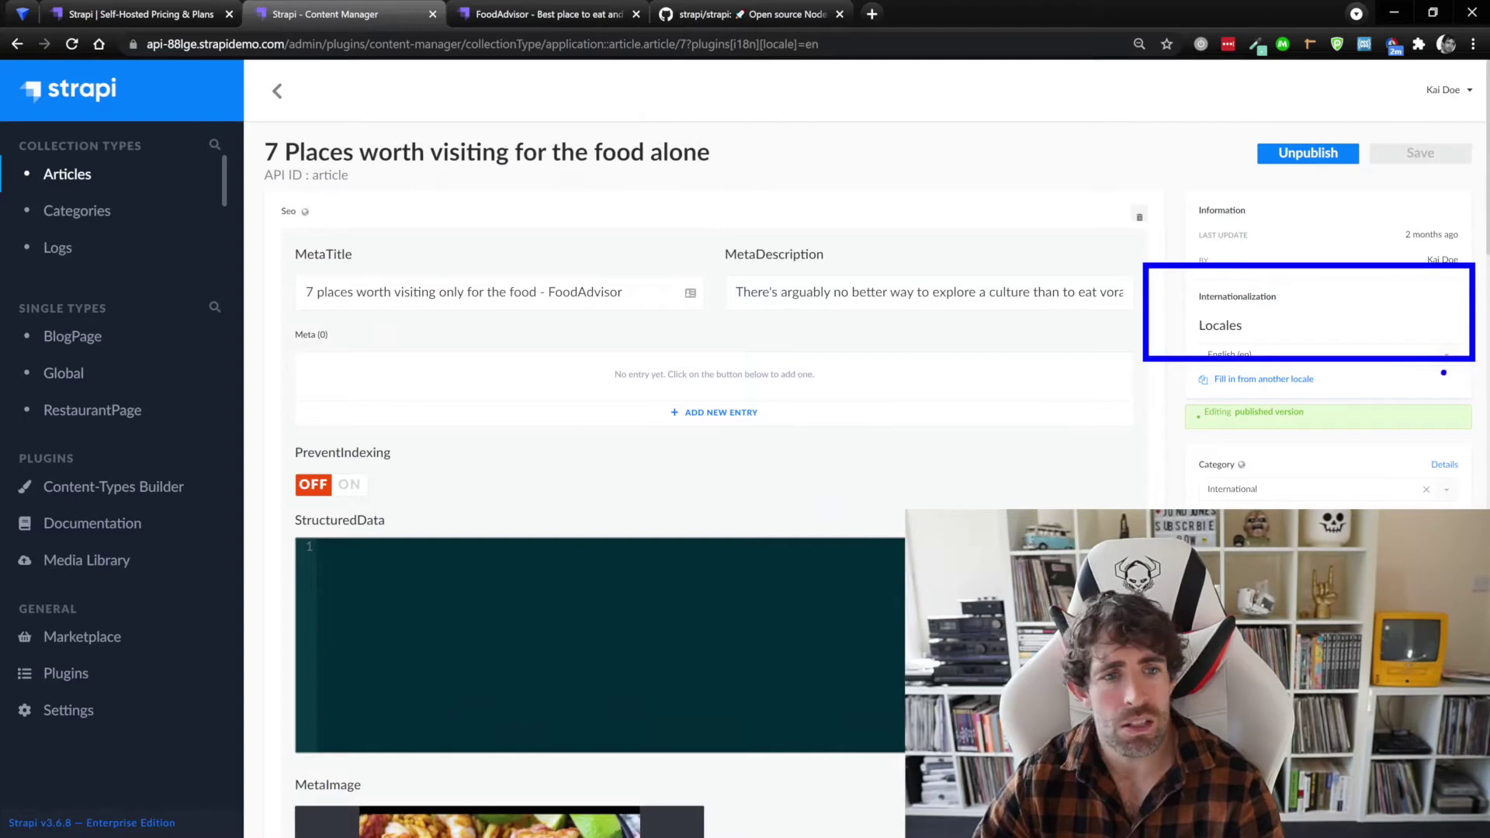
pyautogui.press('Escape')
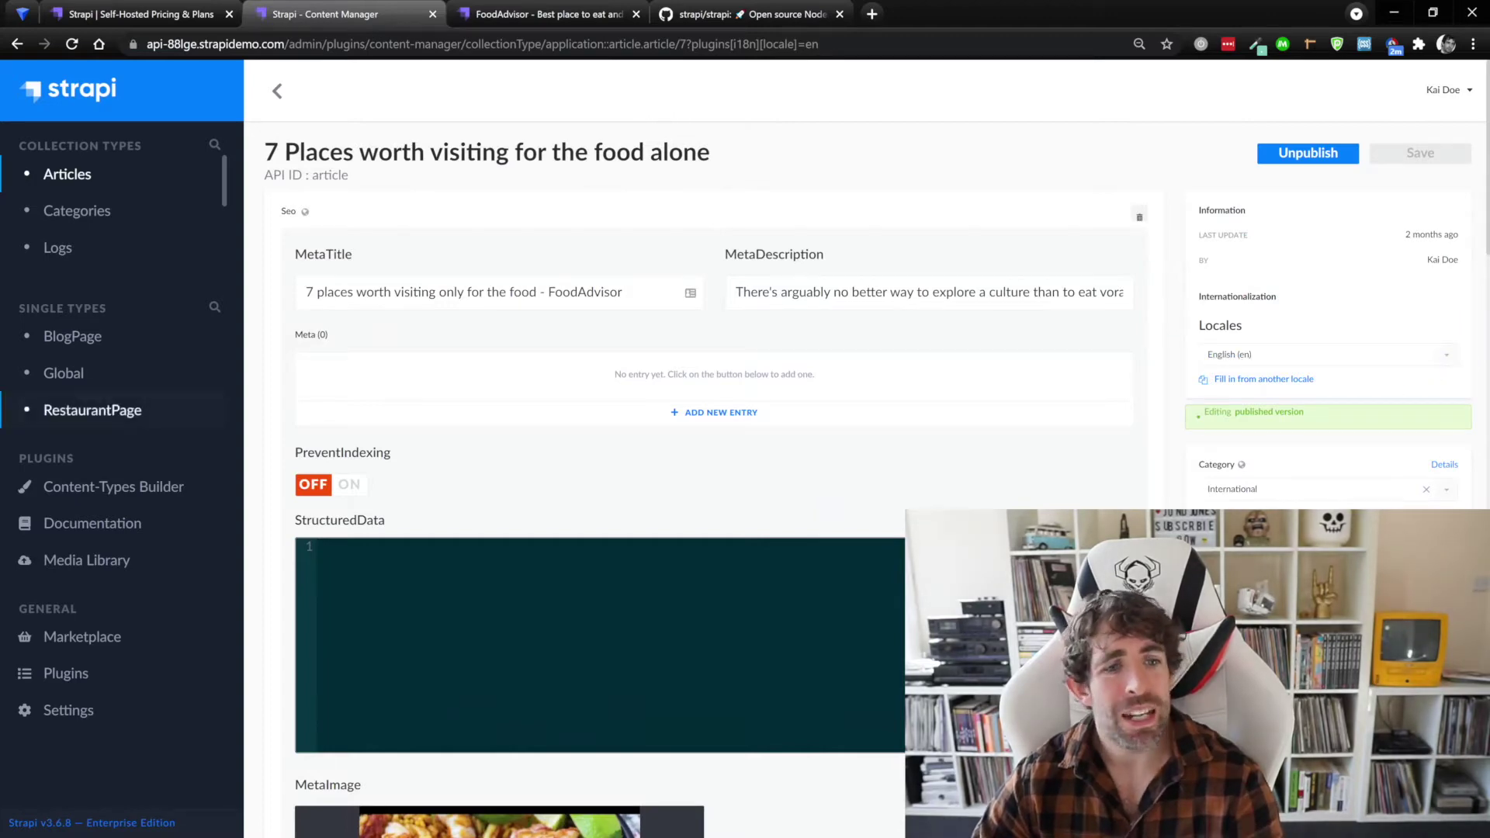
pyautogui.click(82, 636)
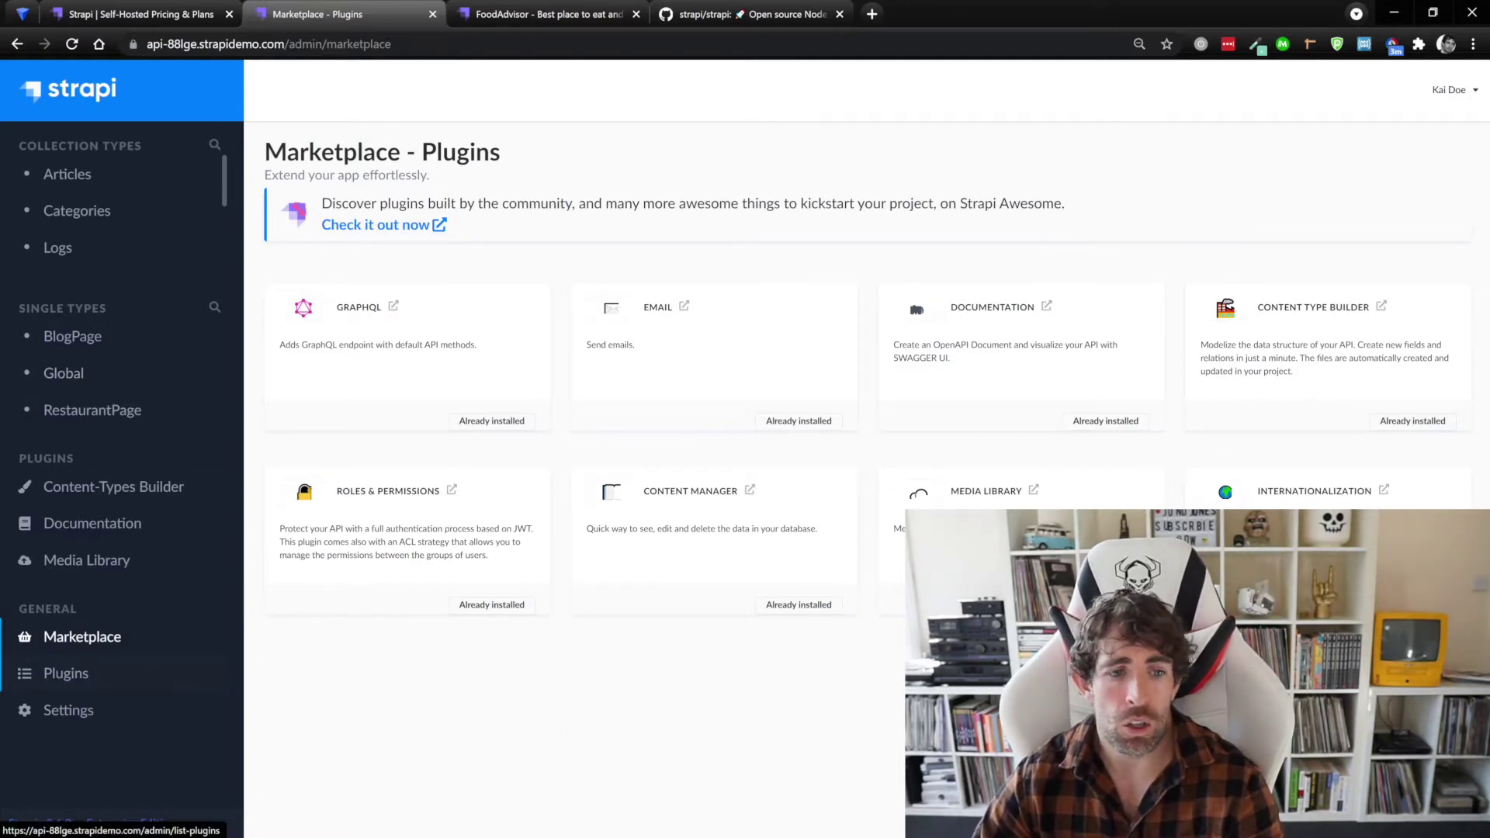
# - Open the Plugins page under General to see the 9 installed plugins
pyautogui.click(66, 672)
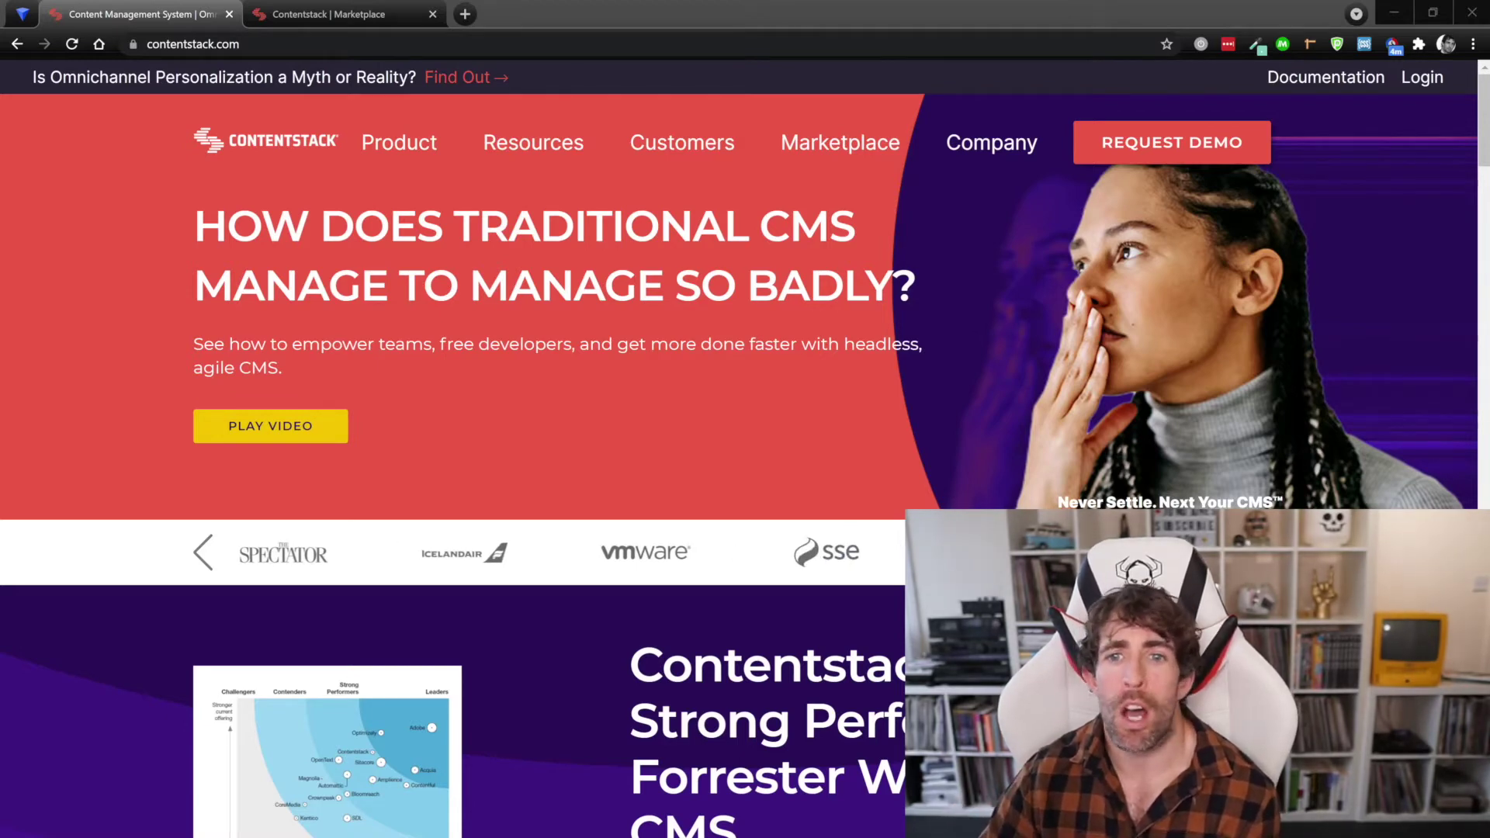
# - Bring up the Contentstack Marketplace tab and return to the top of its partner listing
pyautogui.click(326, 14)
pyautogui.moveTo(399, 108)
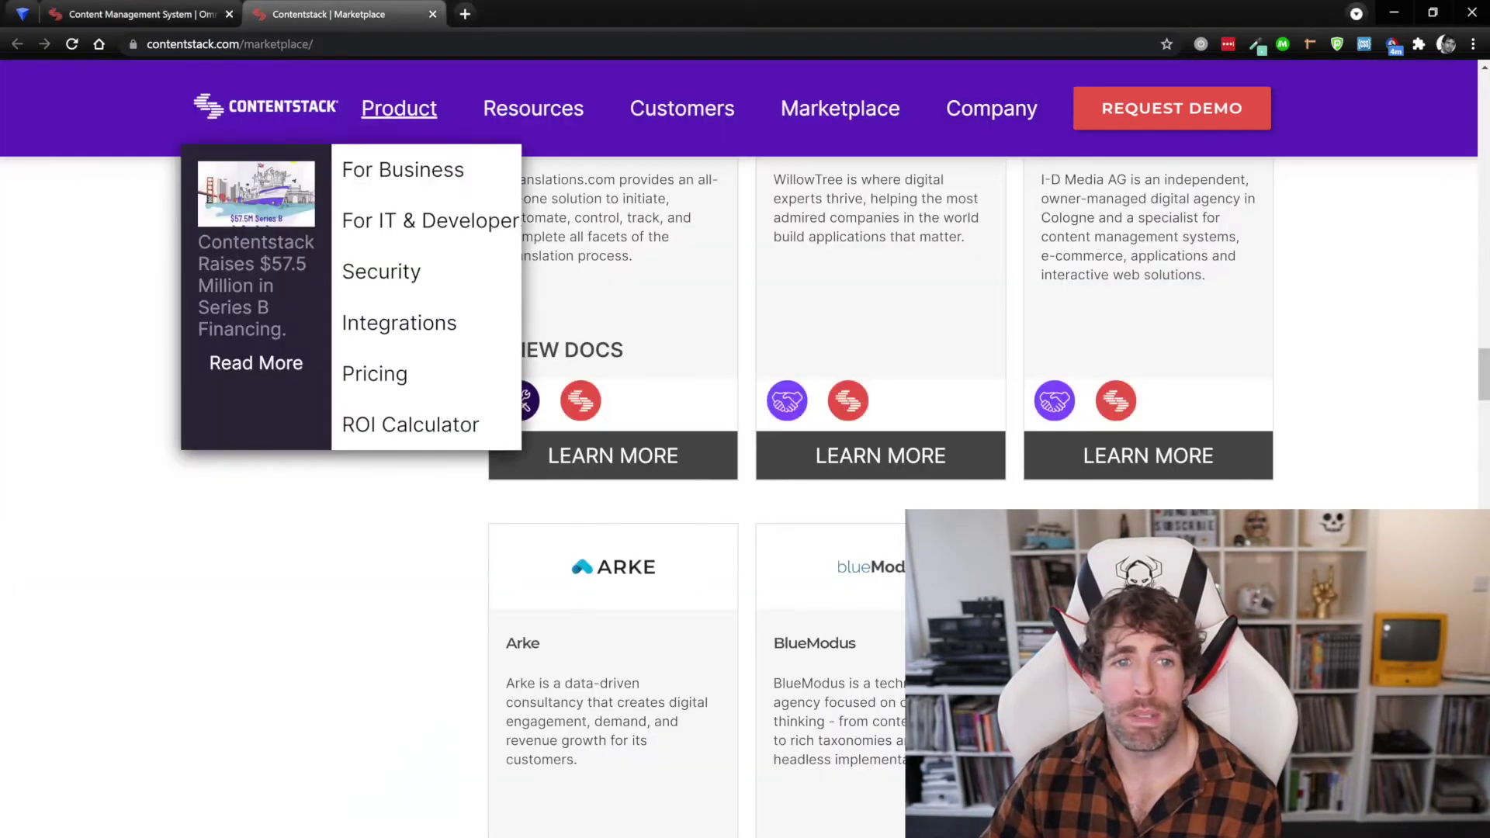
pyautogui.scroll(-10, 411, 256)
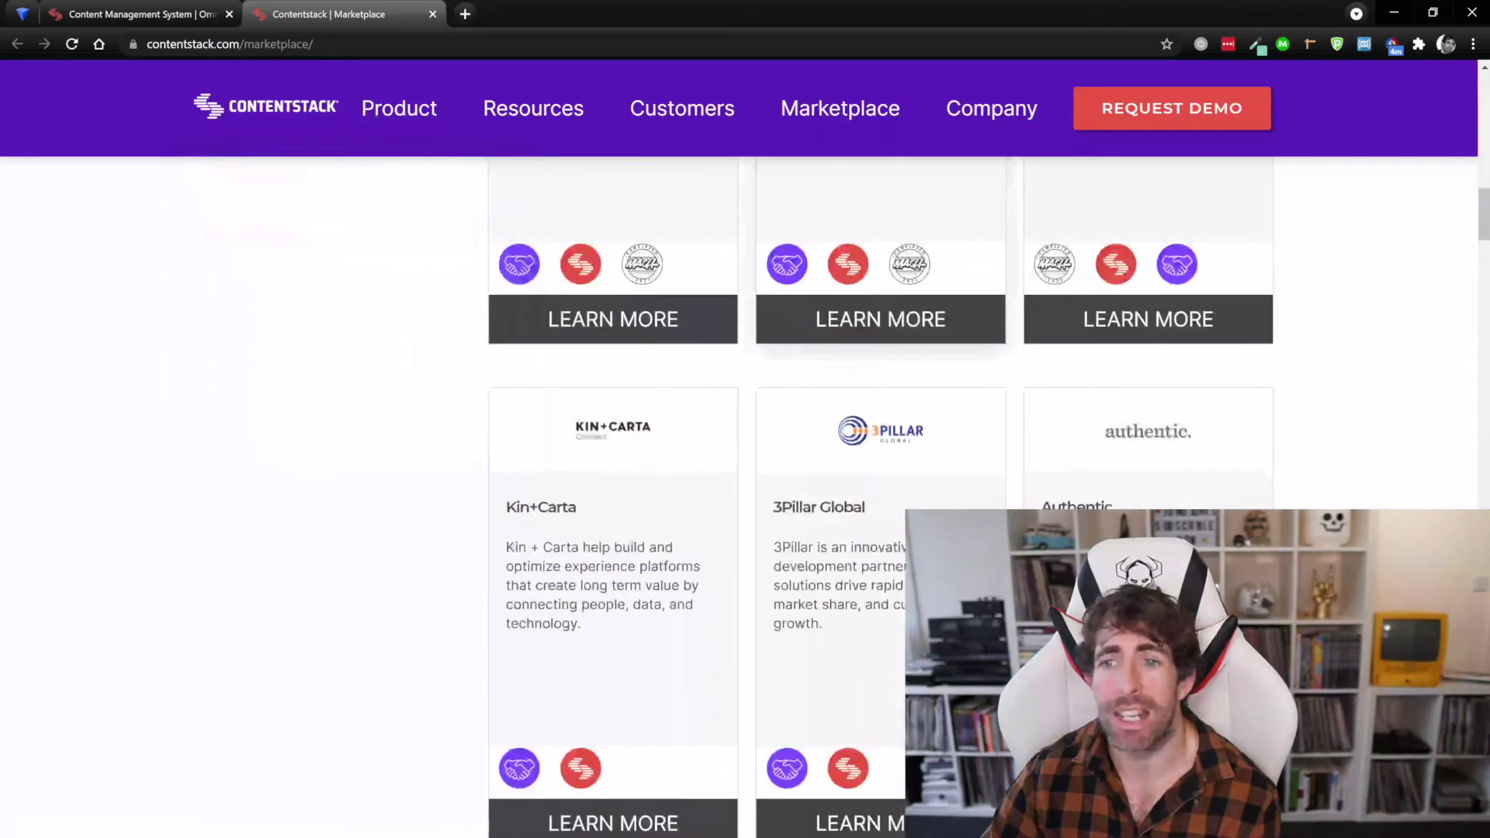
pyautogui.scroll(15, 745, 465)
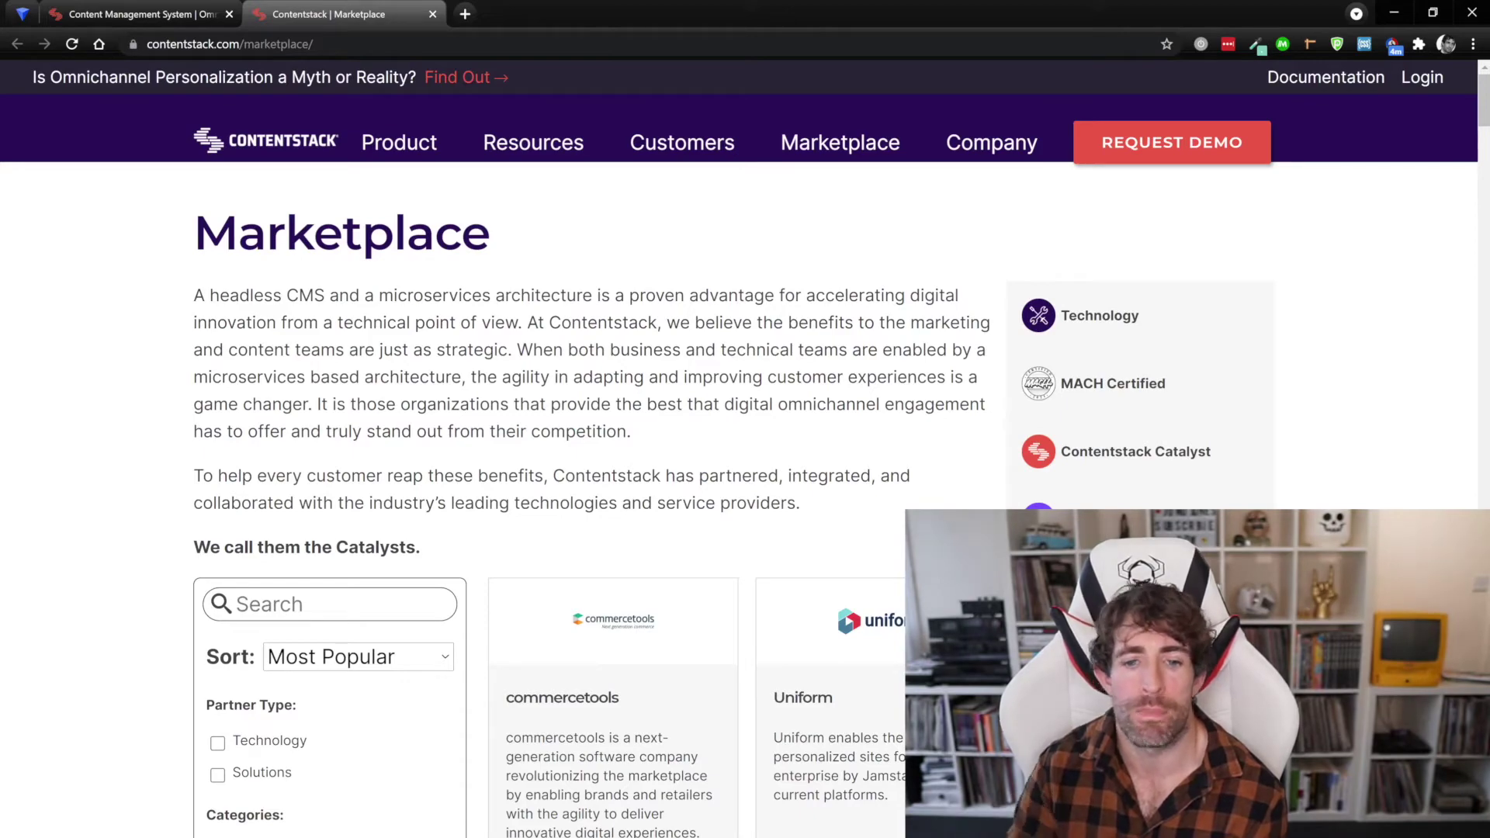
pyautogui.scroll(-2, 745, 466)
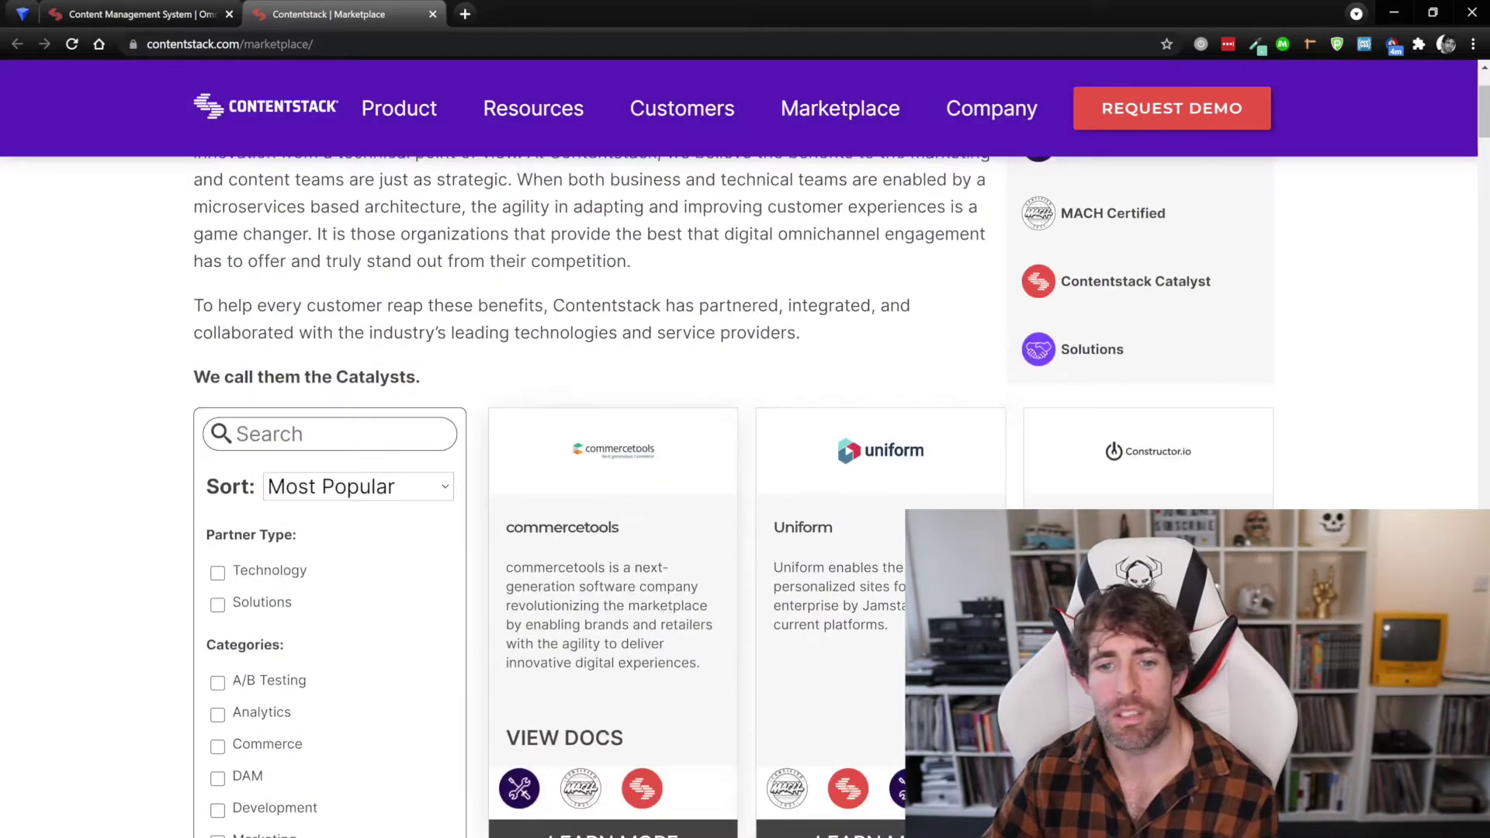
pyautogui.scroll(-4, 613, 388)
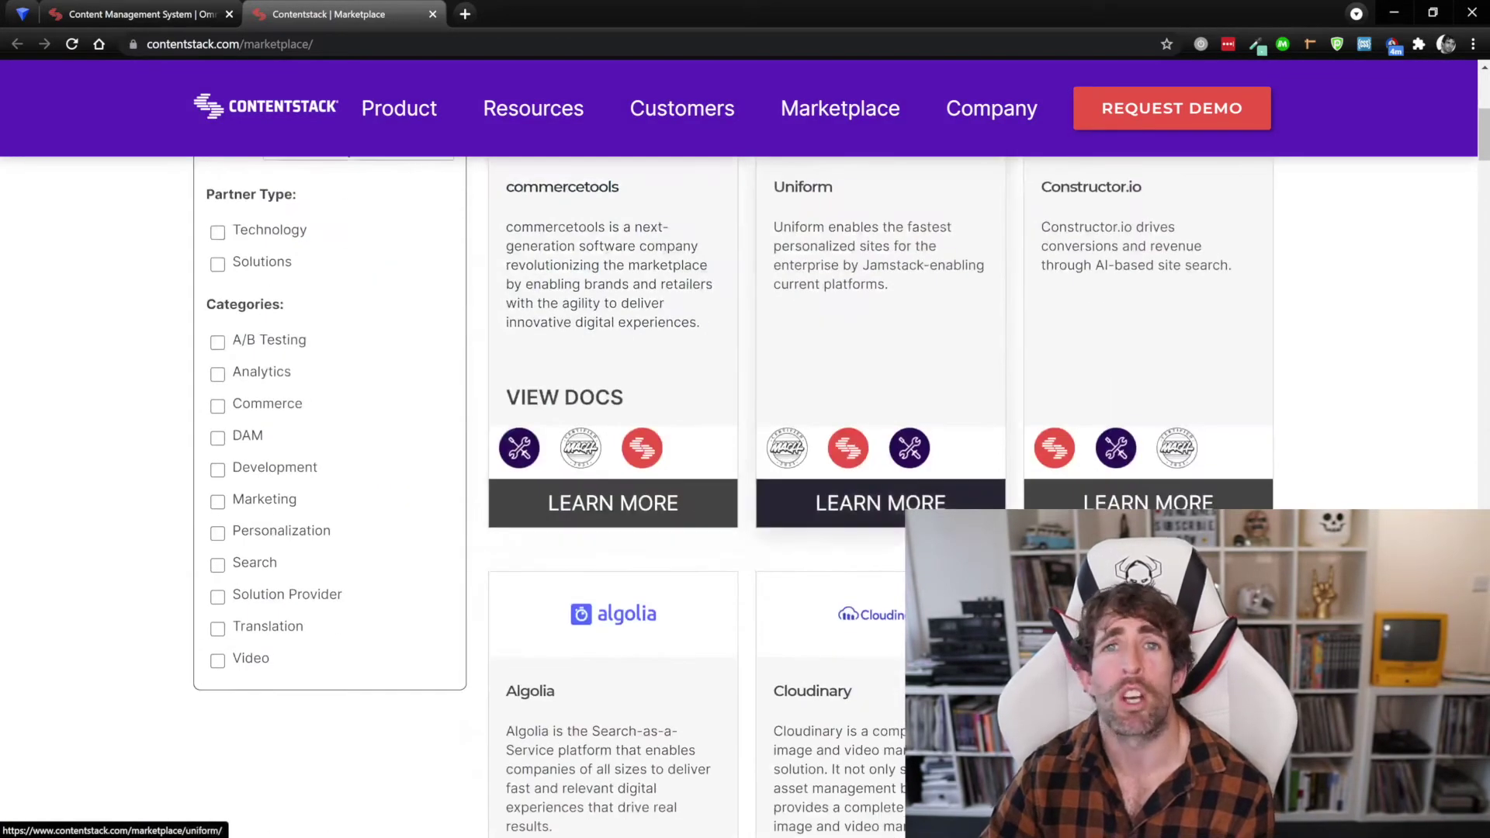
pyautogui.scroll(-14, 745, 497)
pyautogui.scroll(-13, 745, 497)
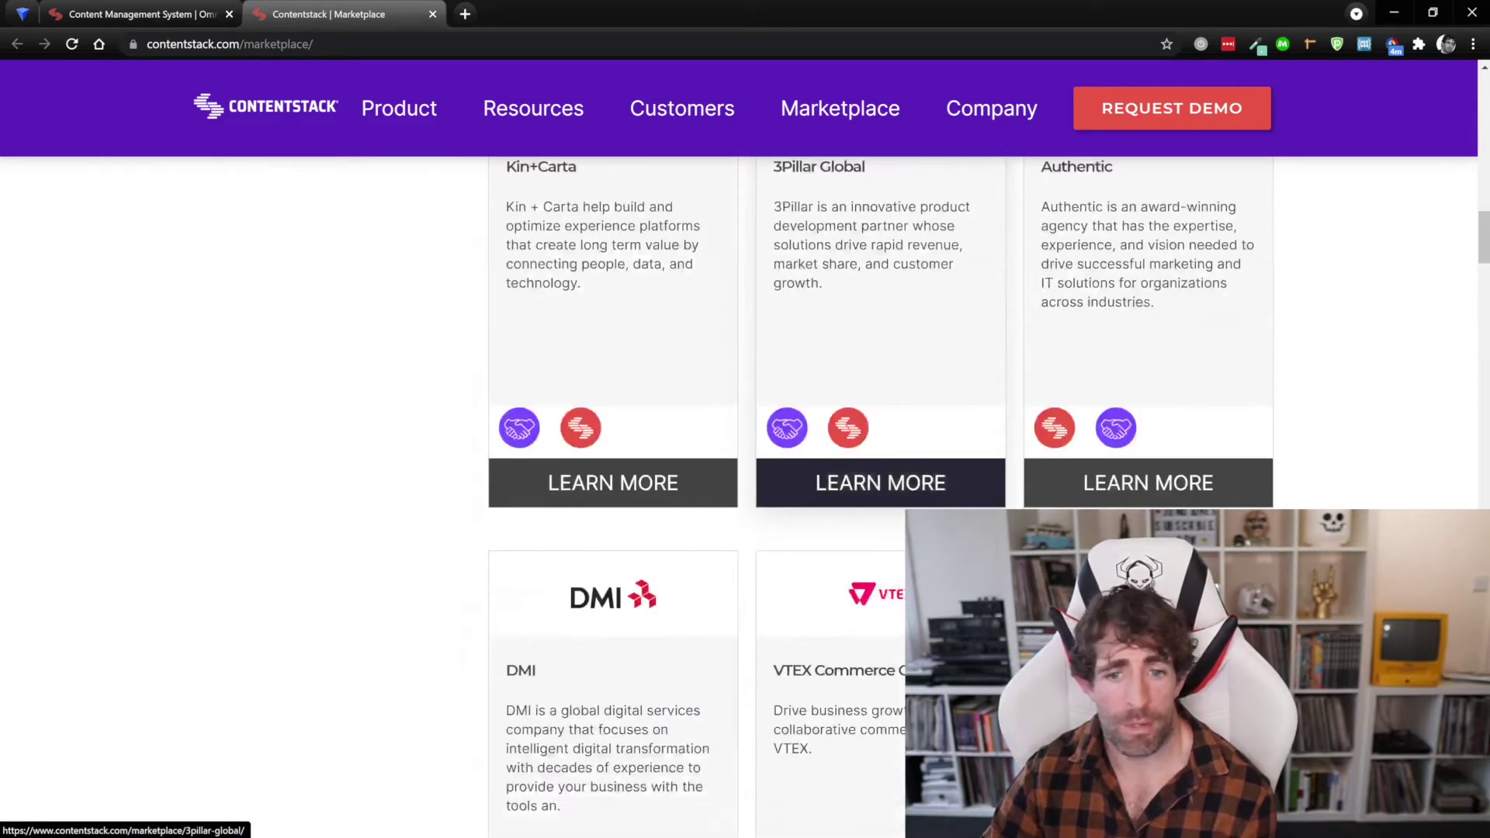
pyautogui.scroll(-5, 613, 620)
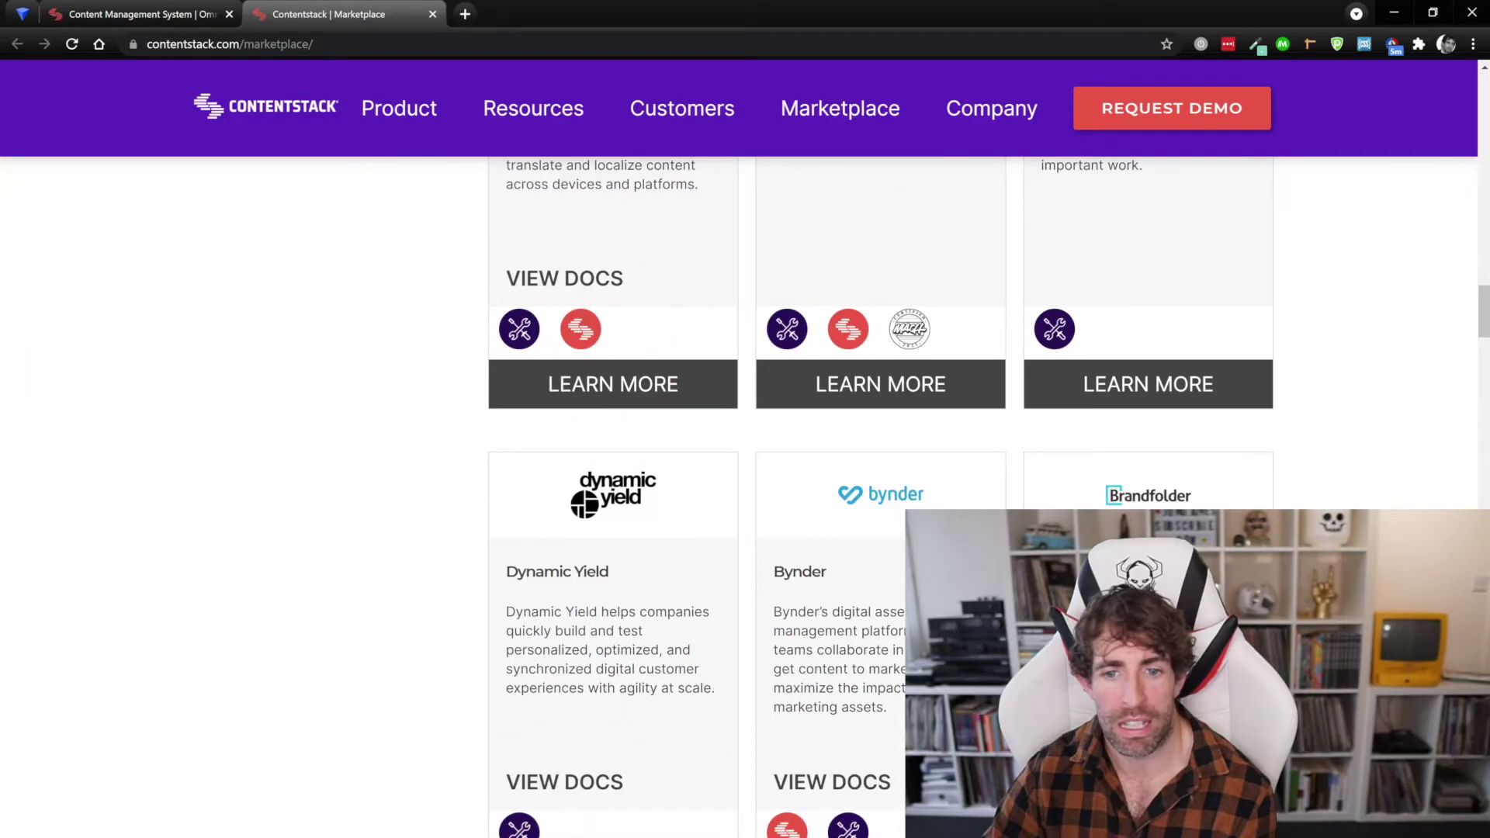
pyautogui.scroll(-15, 745, 496)
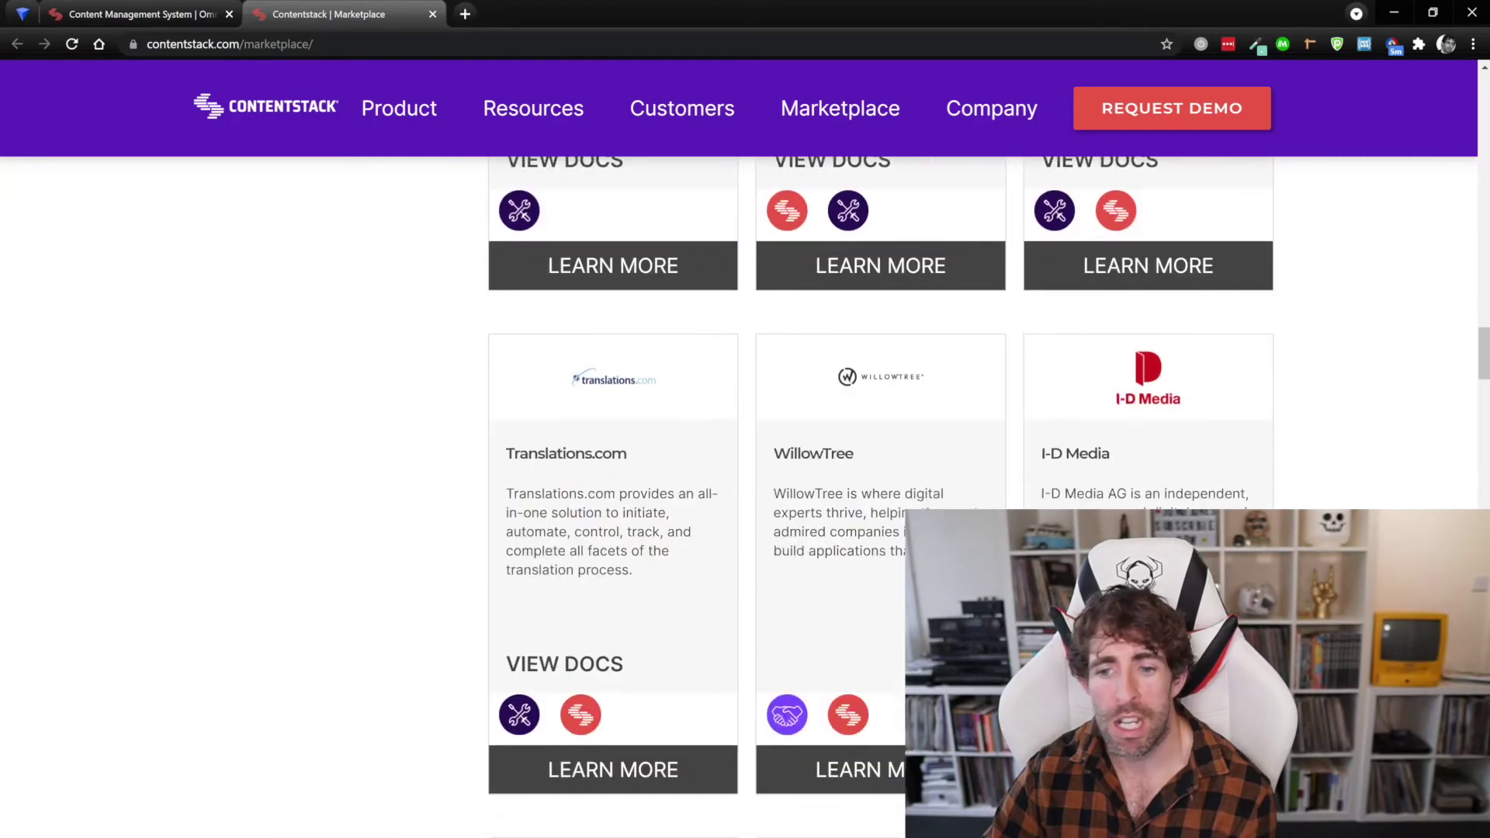
pyautogui.scroll(-5, 745, 496)
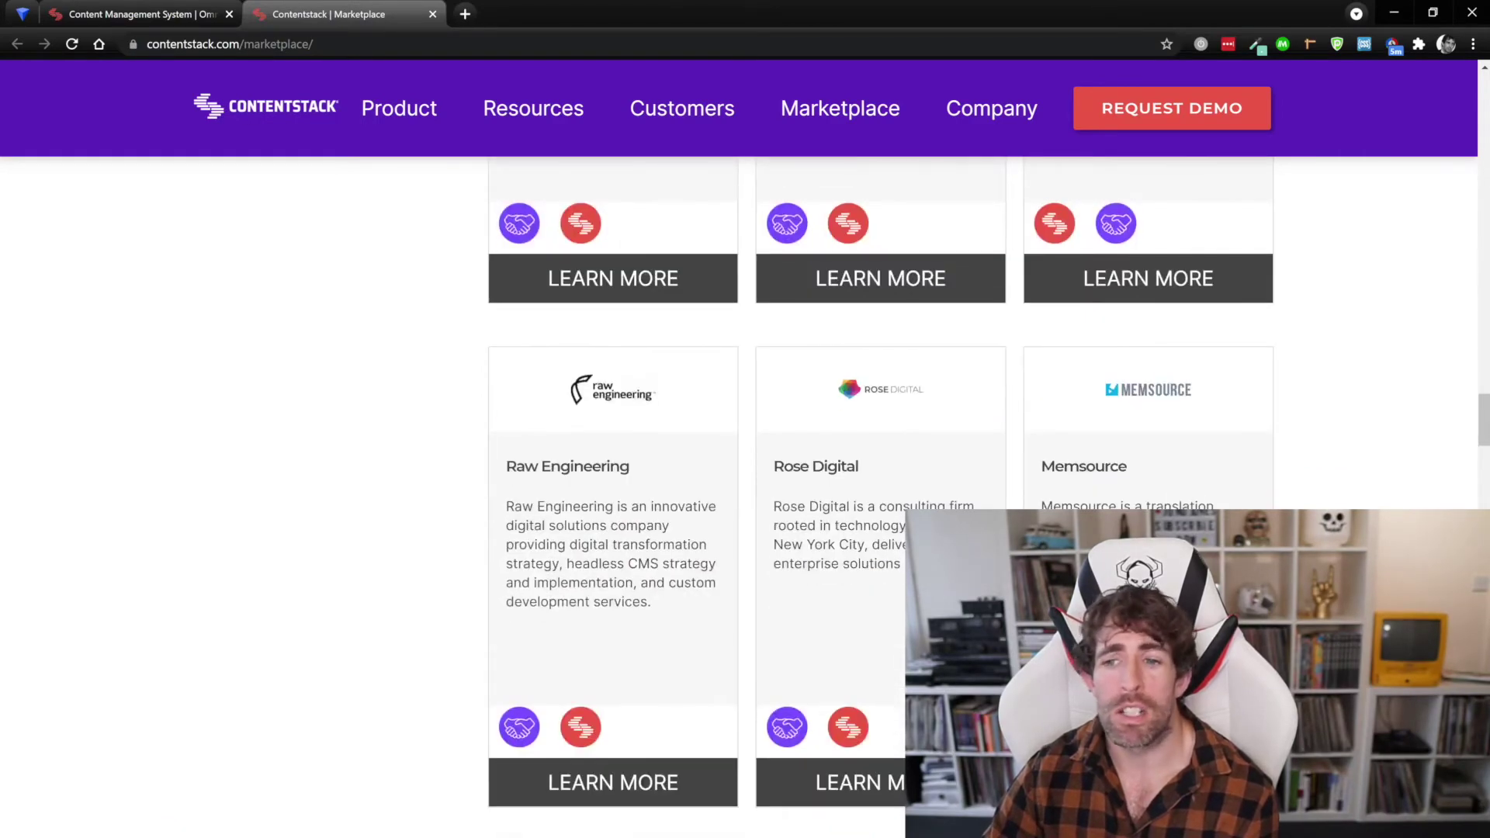
pyautogui.scroll(-15, 745, 496)
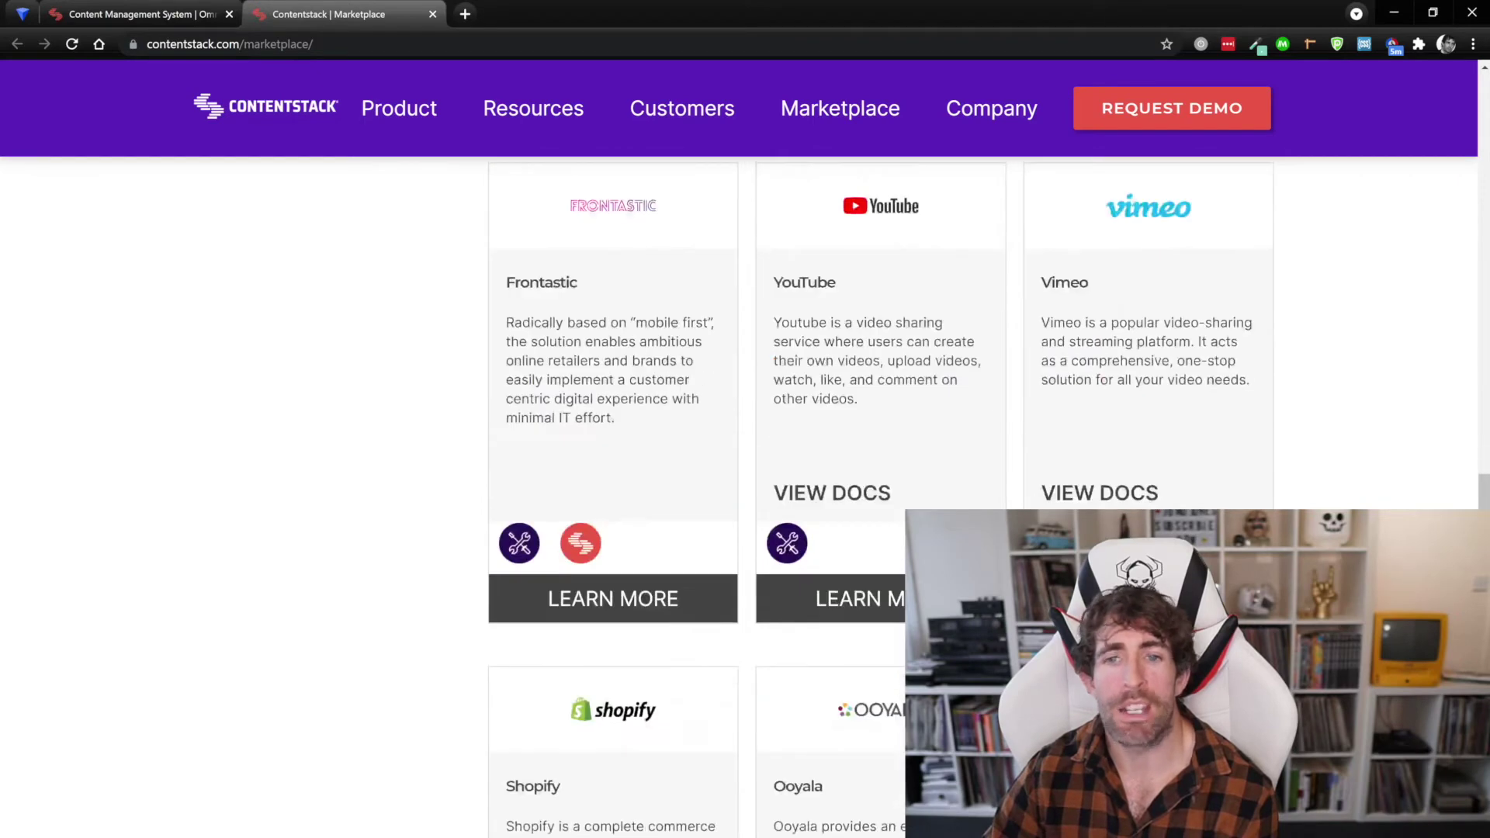
pyautogui.scroll(-15, 745, 497)
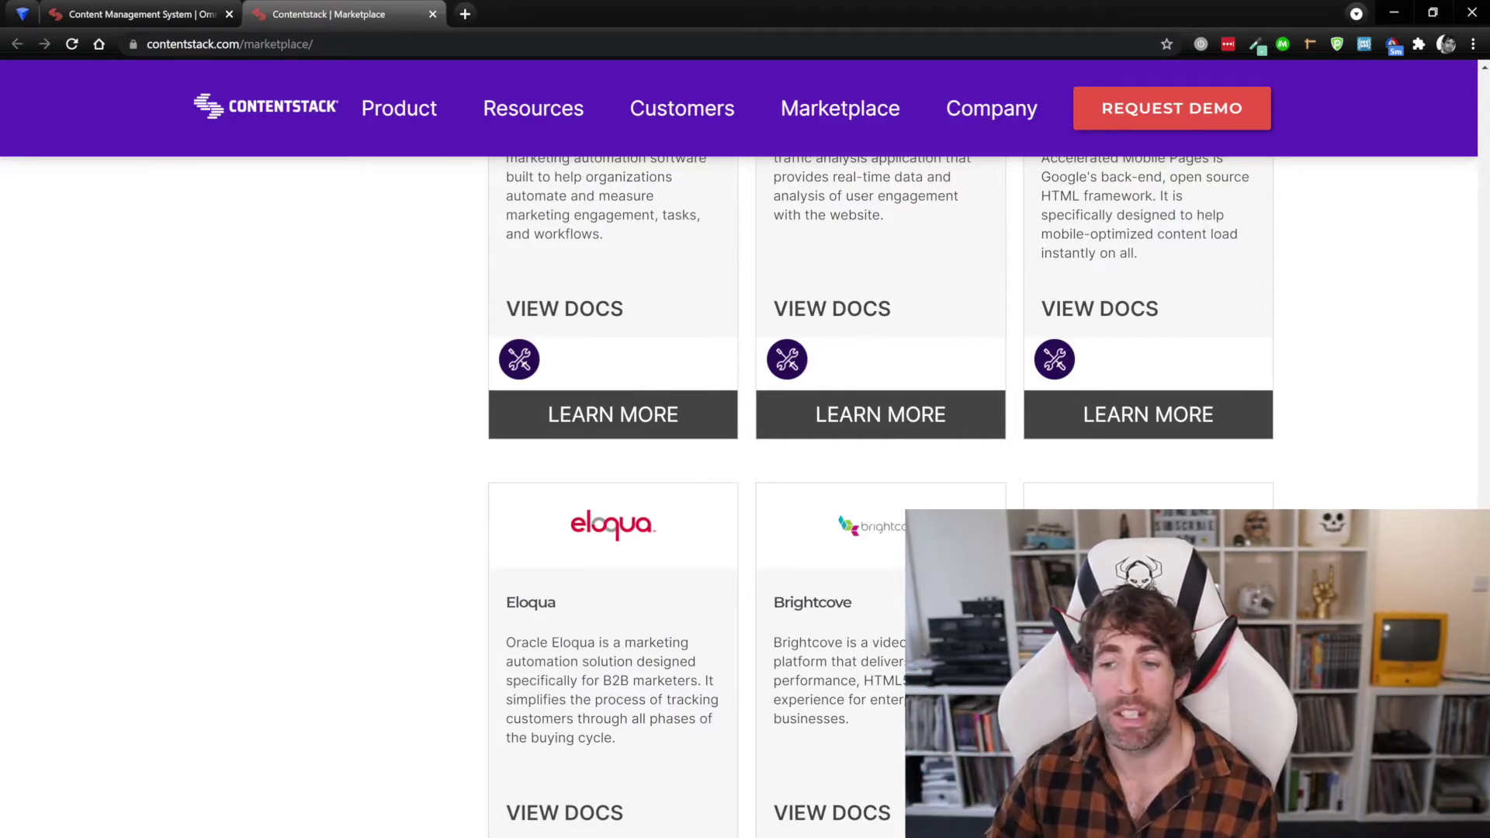
pyautogui.scroll(-20, 880, 489)
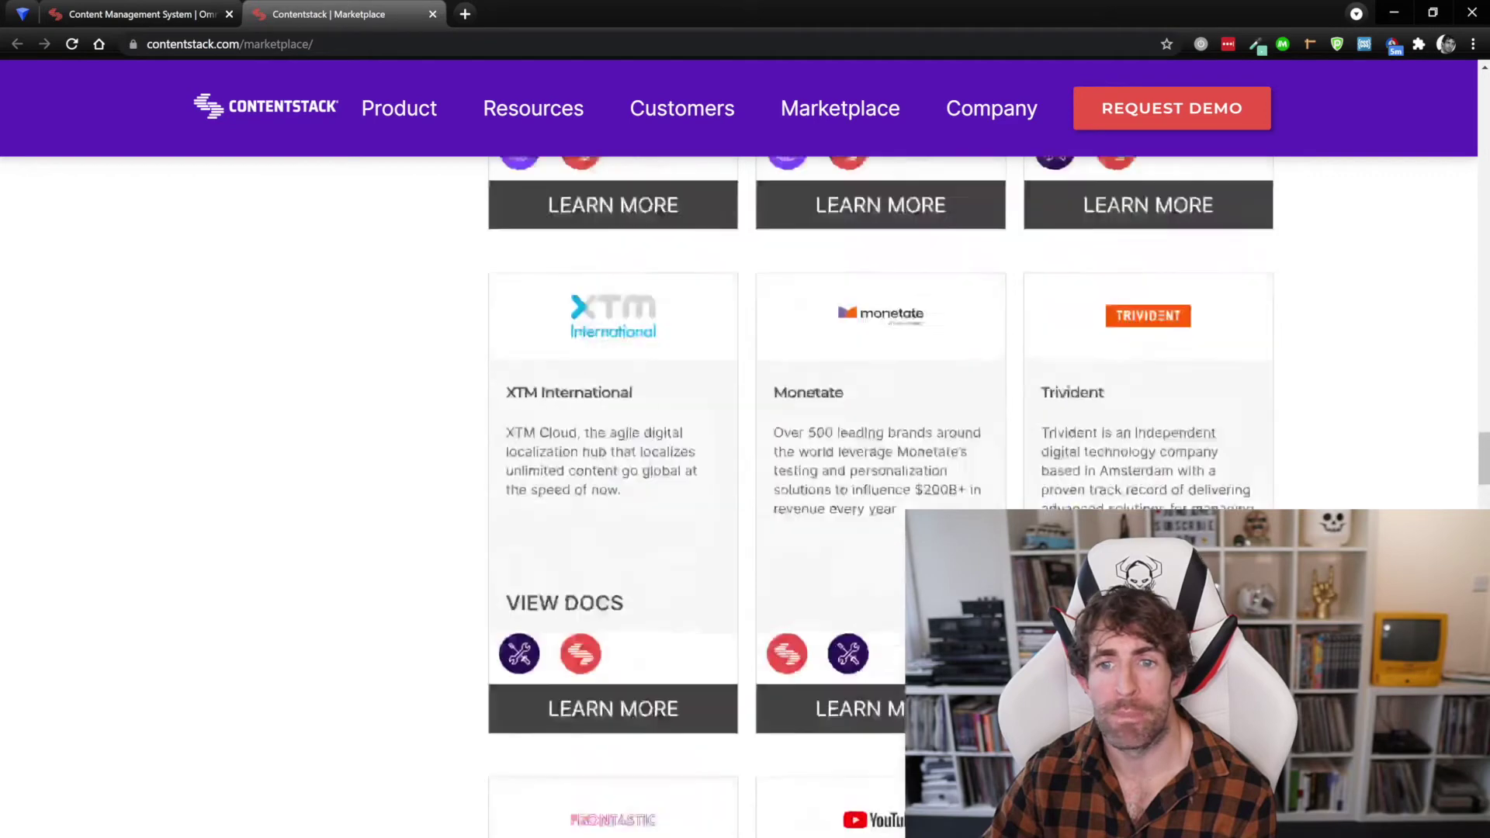
pyautogui.scroll(3, 880, 489)
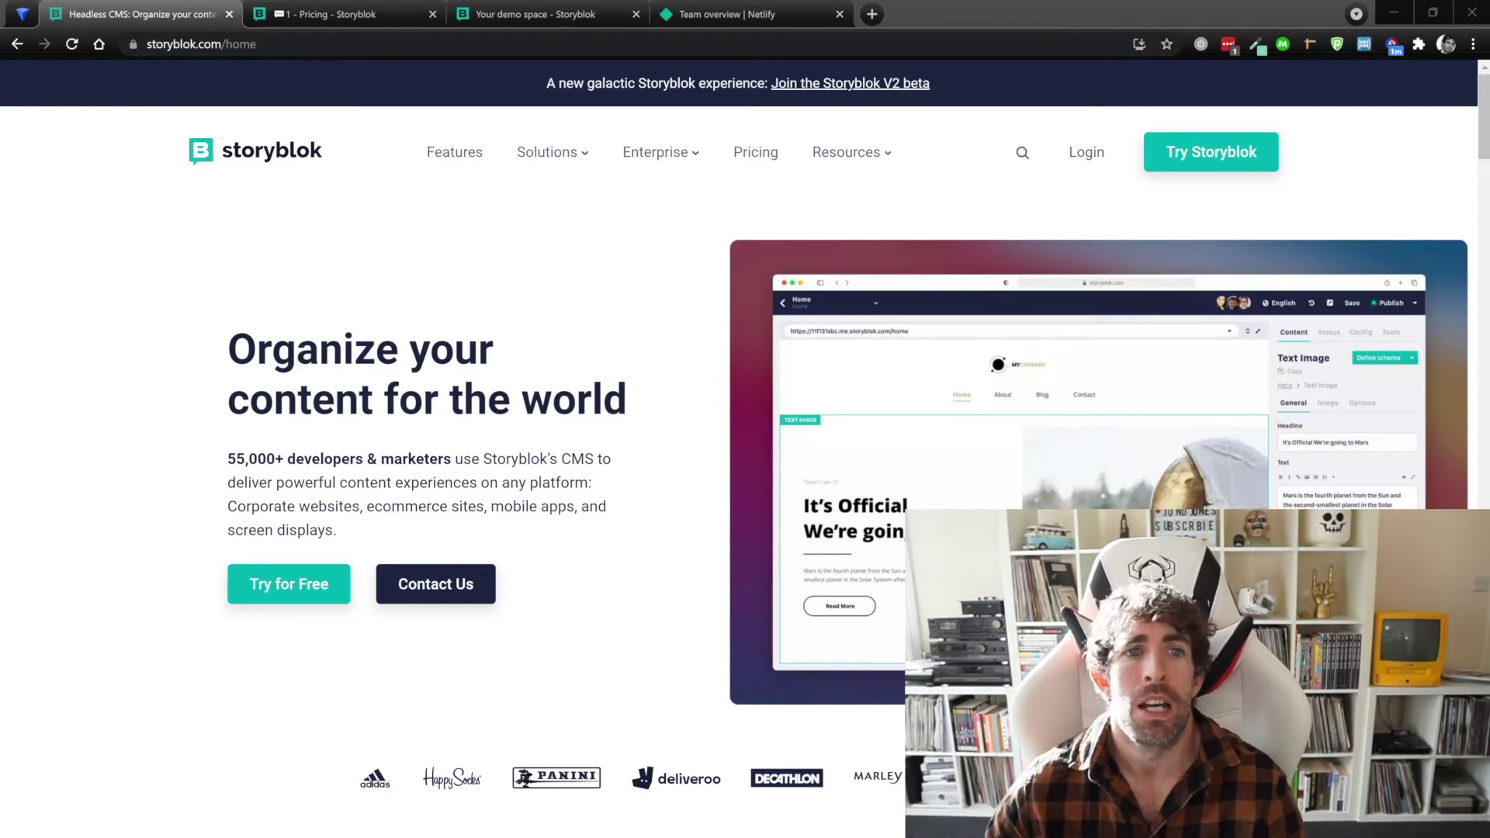
# - Switch to the Storyblok Pricing tab listing the Free, Basic, Advanced and Premium plans
pyautogui.hotkey('ctrl', 'Tab')
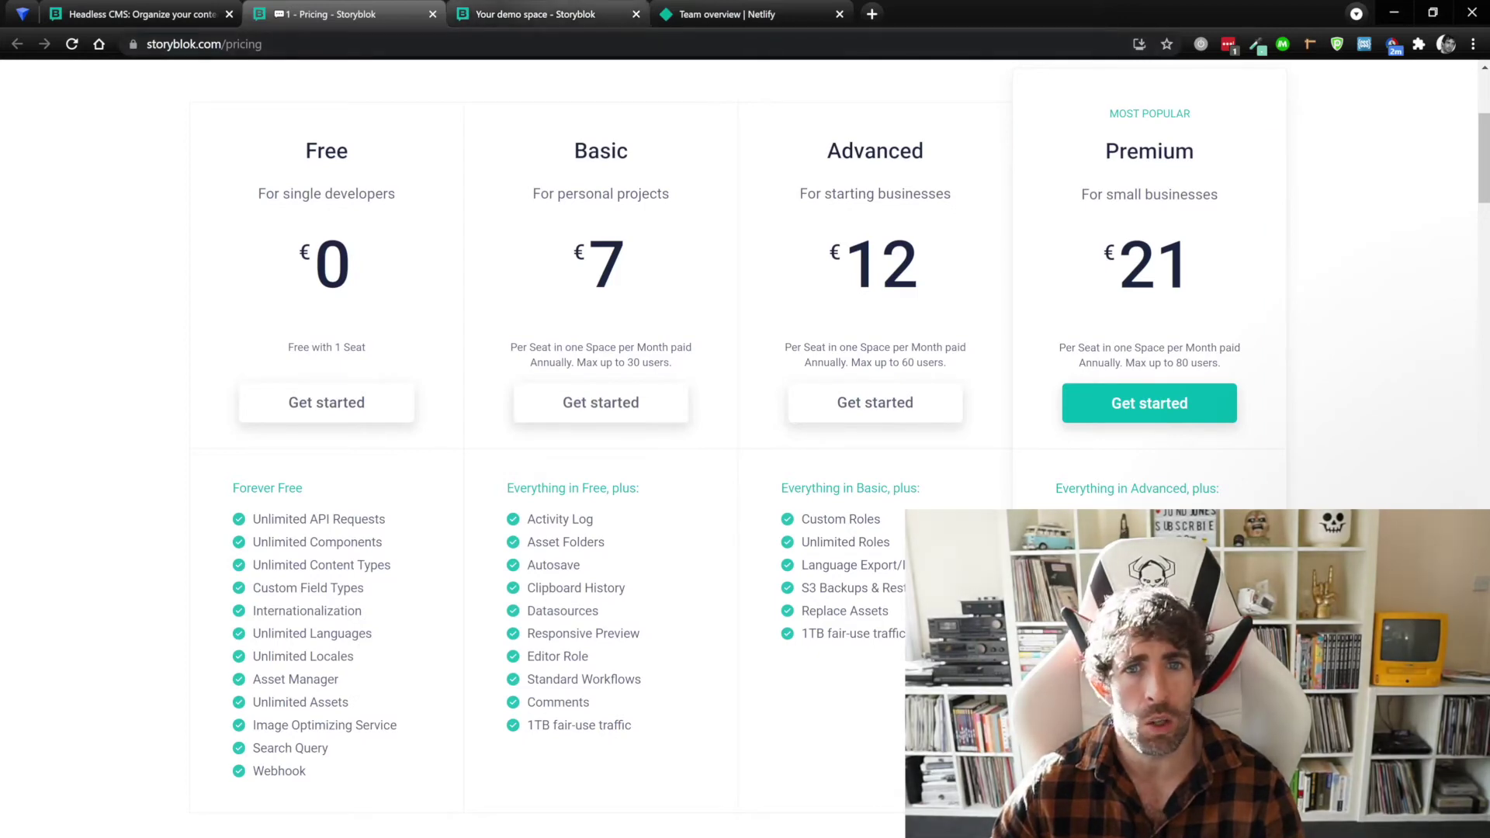
pyautogui.hotkey('ctrl', 'Tab')
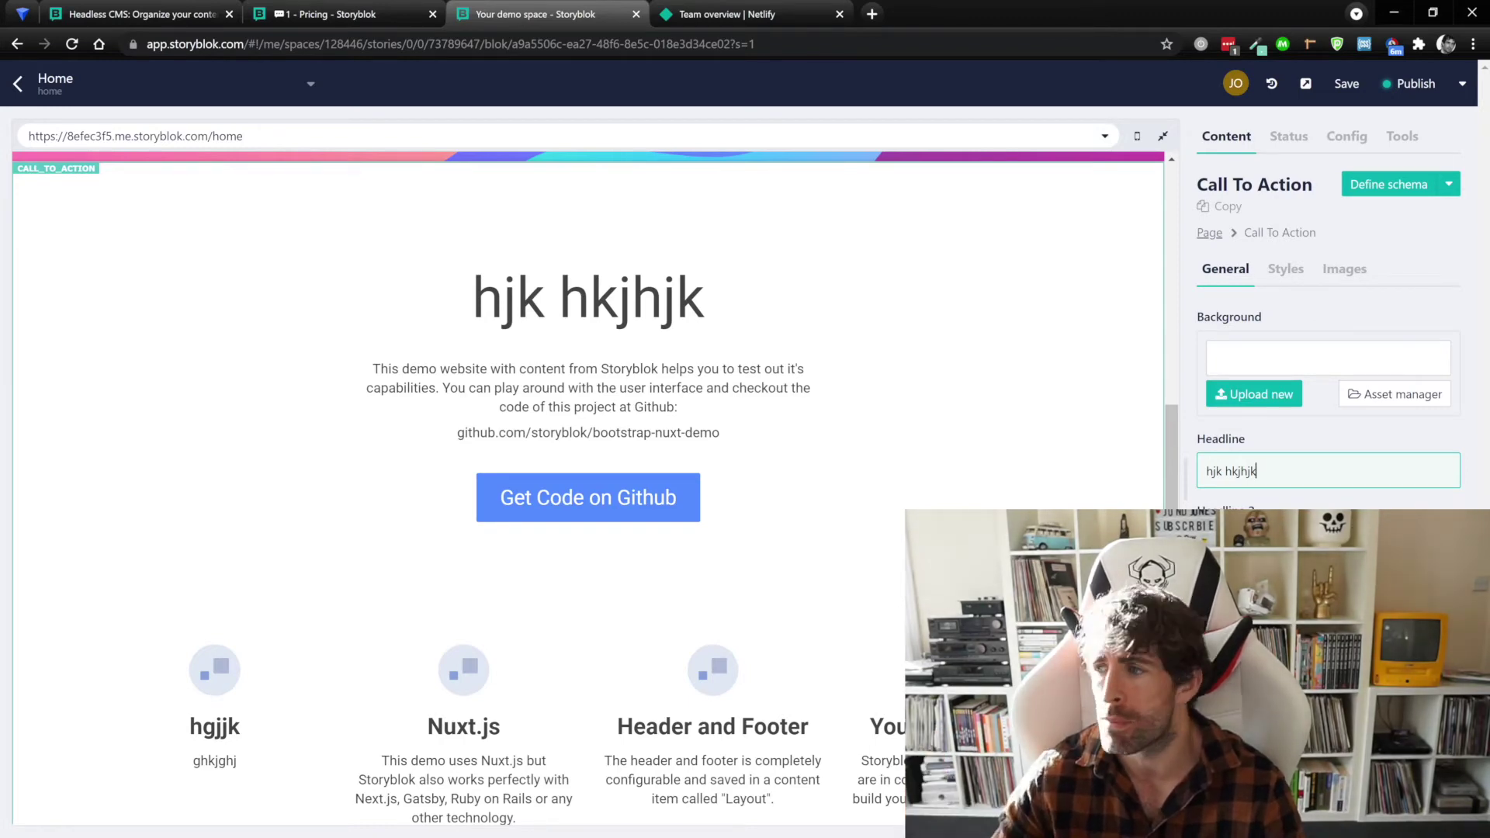
# - Replace the Call To Action headline with 'd dshjd sk'
pyautogui.scroll(6, 588, 489)
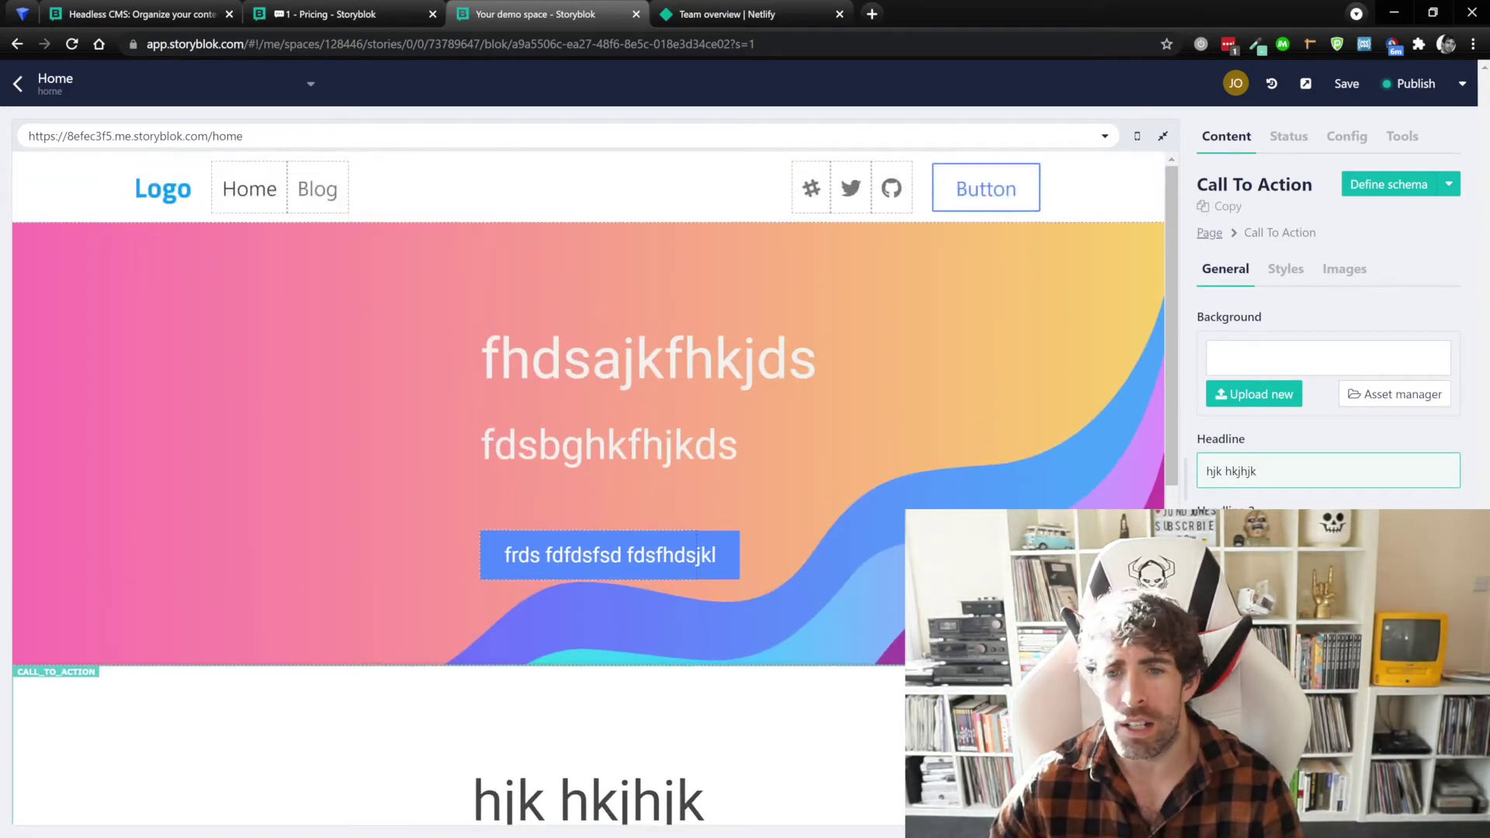
pyautogui.hotkey('ctrl', 'a')
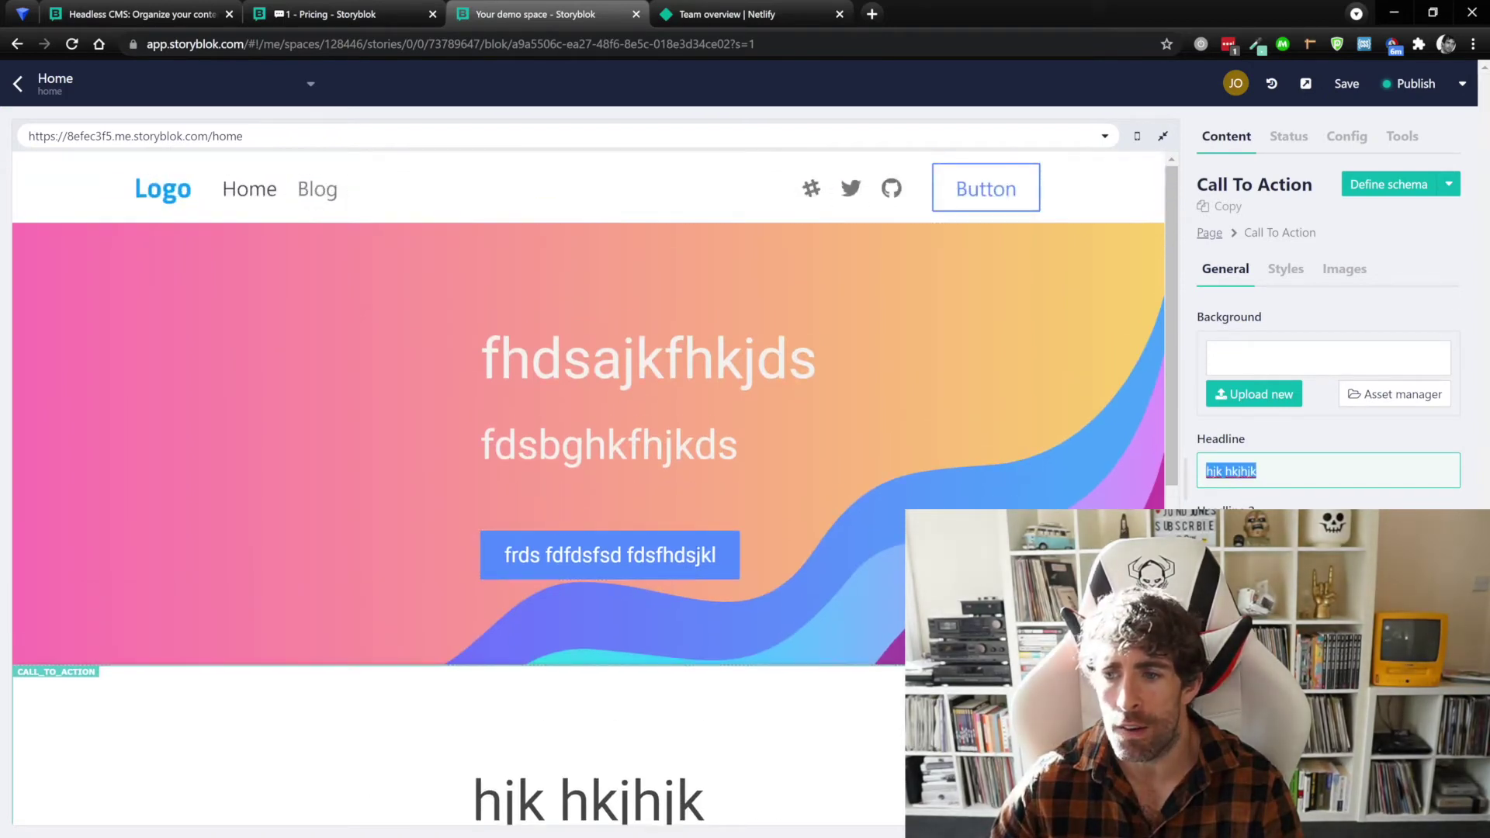
pyautogui.write('d dshjd sk')
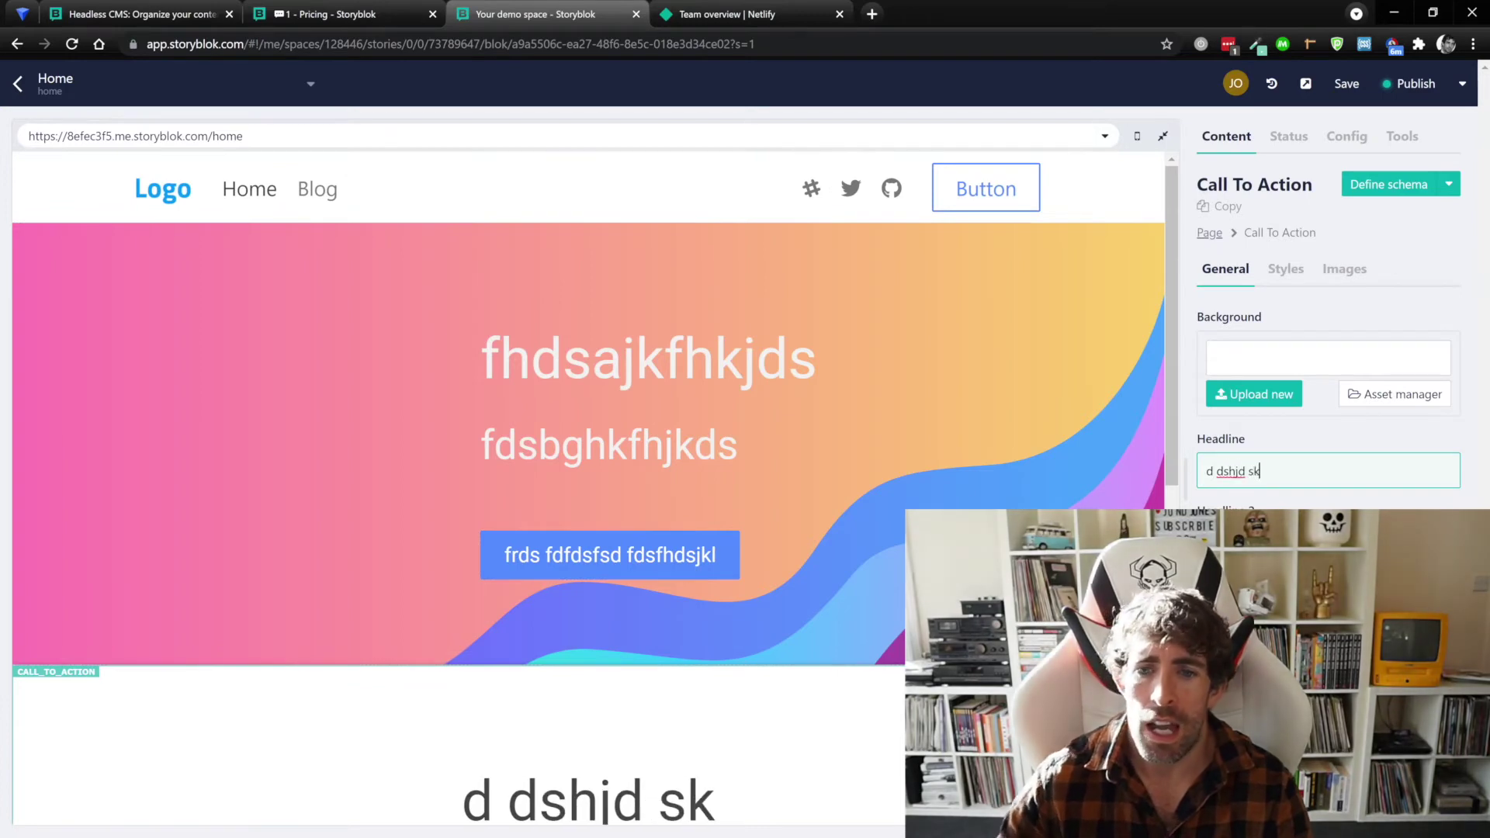
# - Set the hero headline to 'dsad sadhsajkdsa k' and subheadline to 'addsd sadshajdhsakj'
pyautogui.click(697, 555)
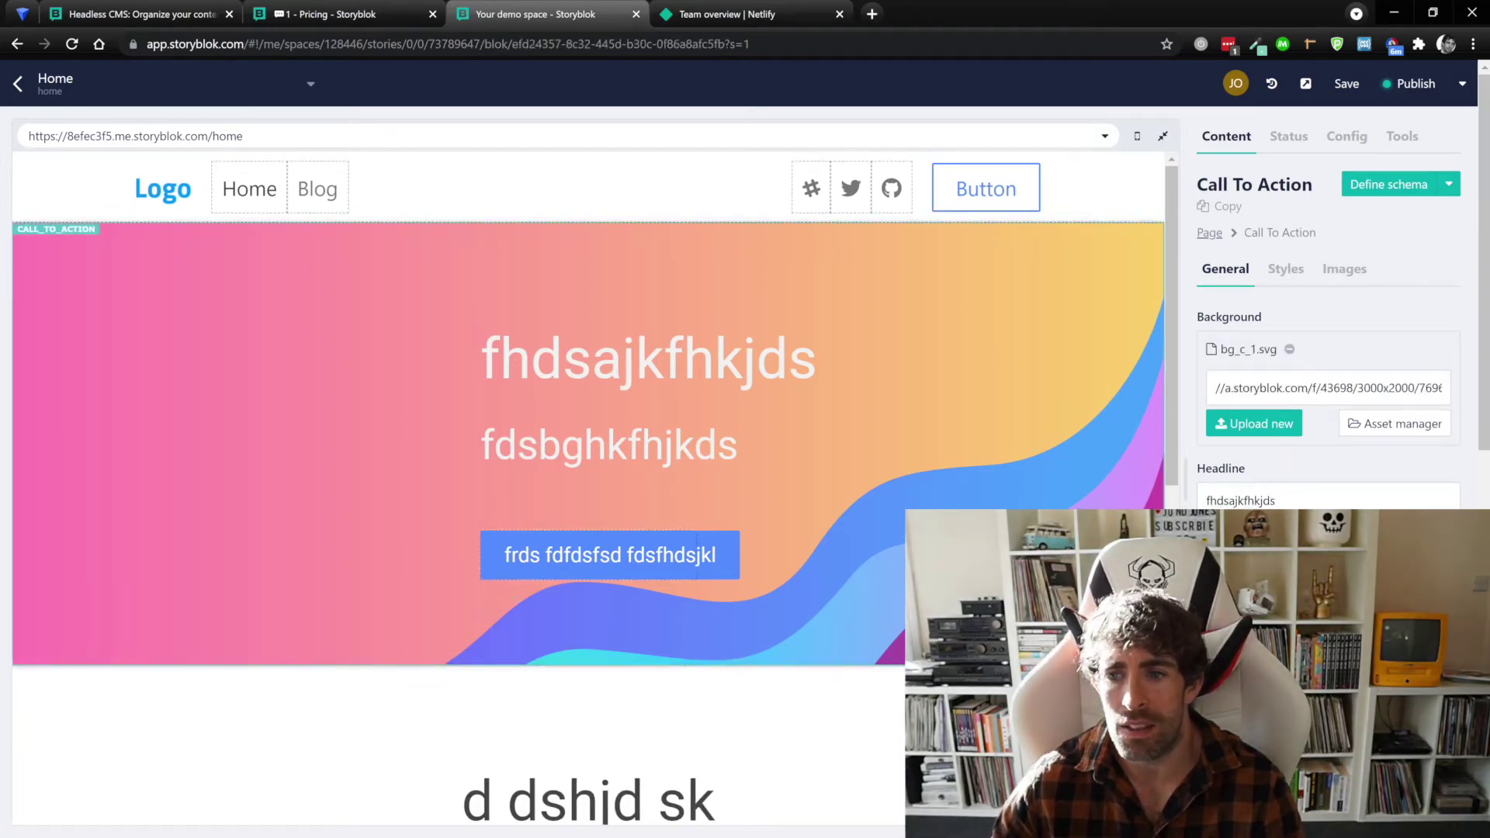
pyautogui.click(1273, 501)
pyautogui.hotkey('ctrl', 'a')
pyautogui.write('dsad sadhsa')
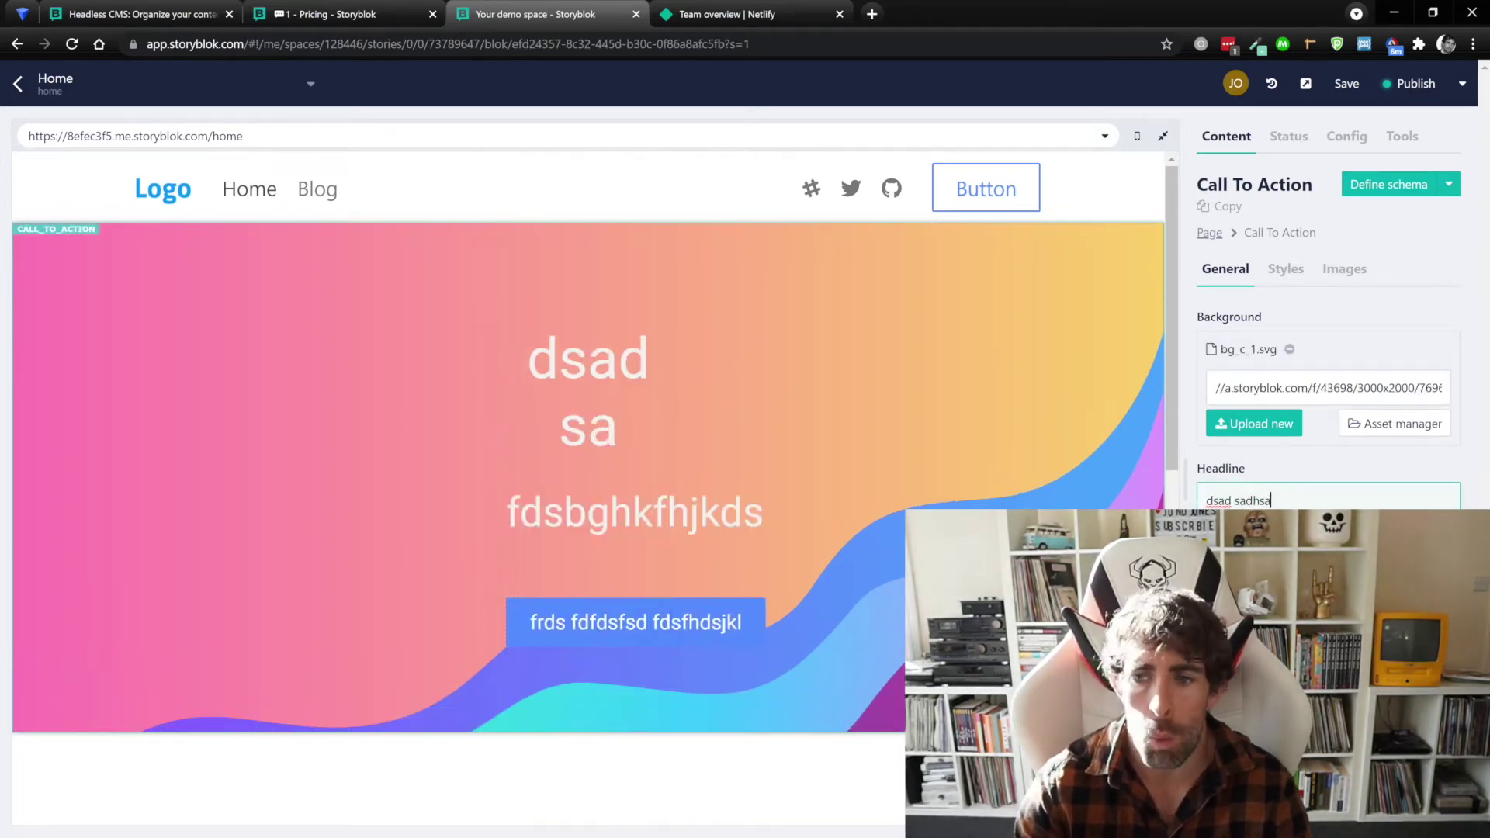
pyautogui.write('jkdsa k')
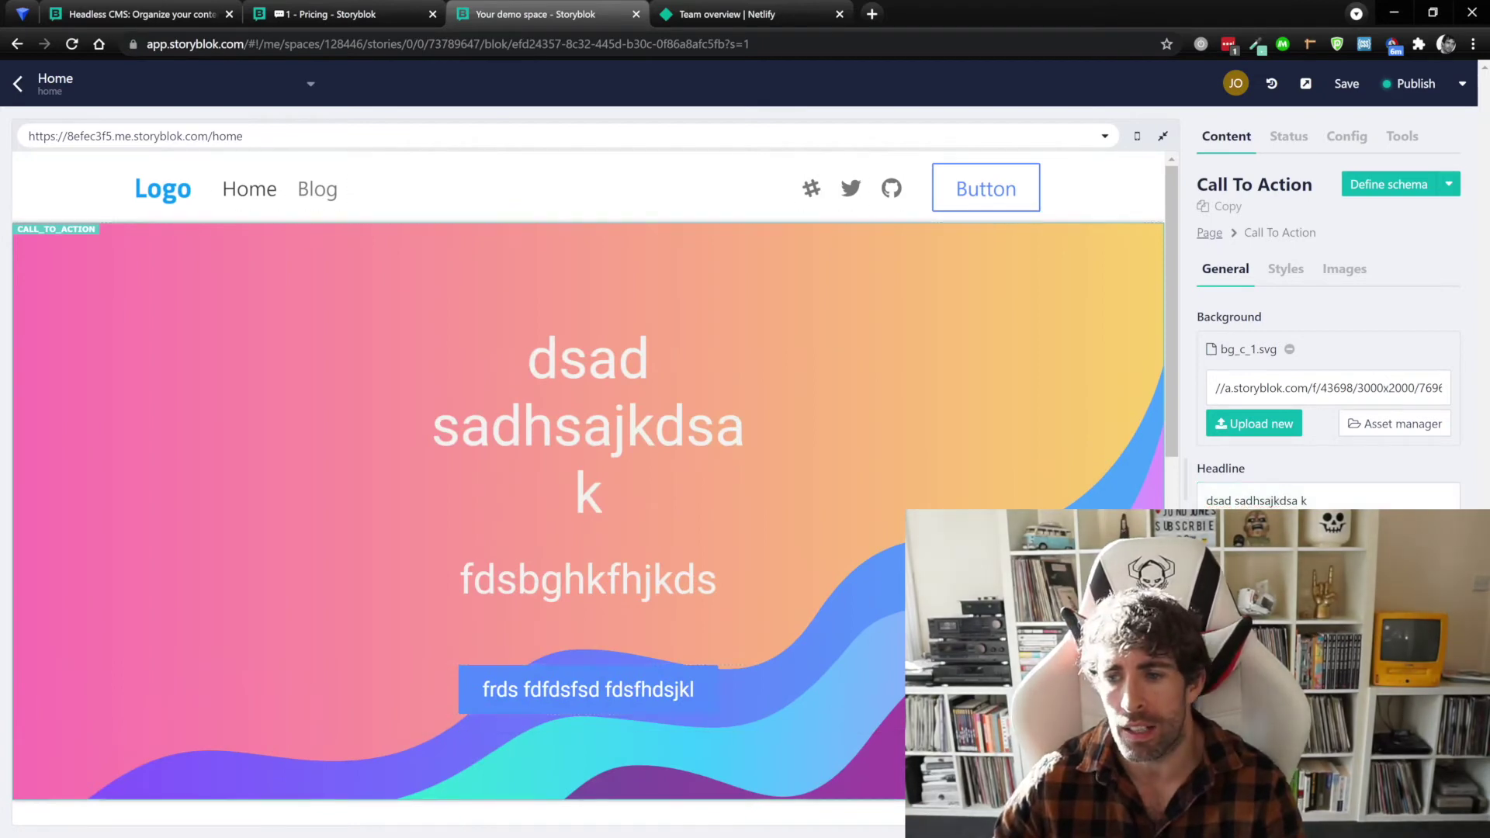
pyautogui.press('Tab')
pyautogui.write('addsd sadshajdhsakj')
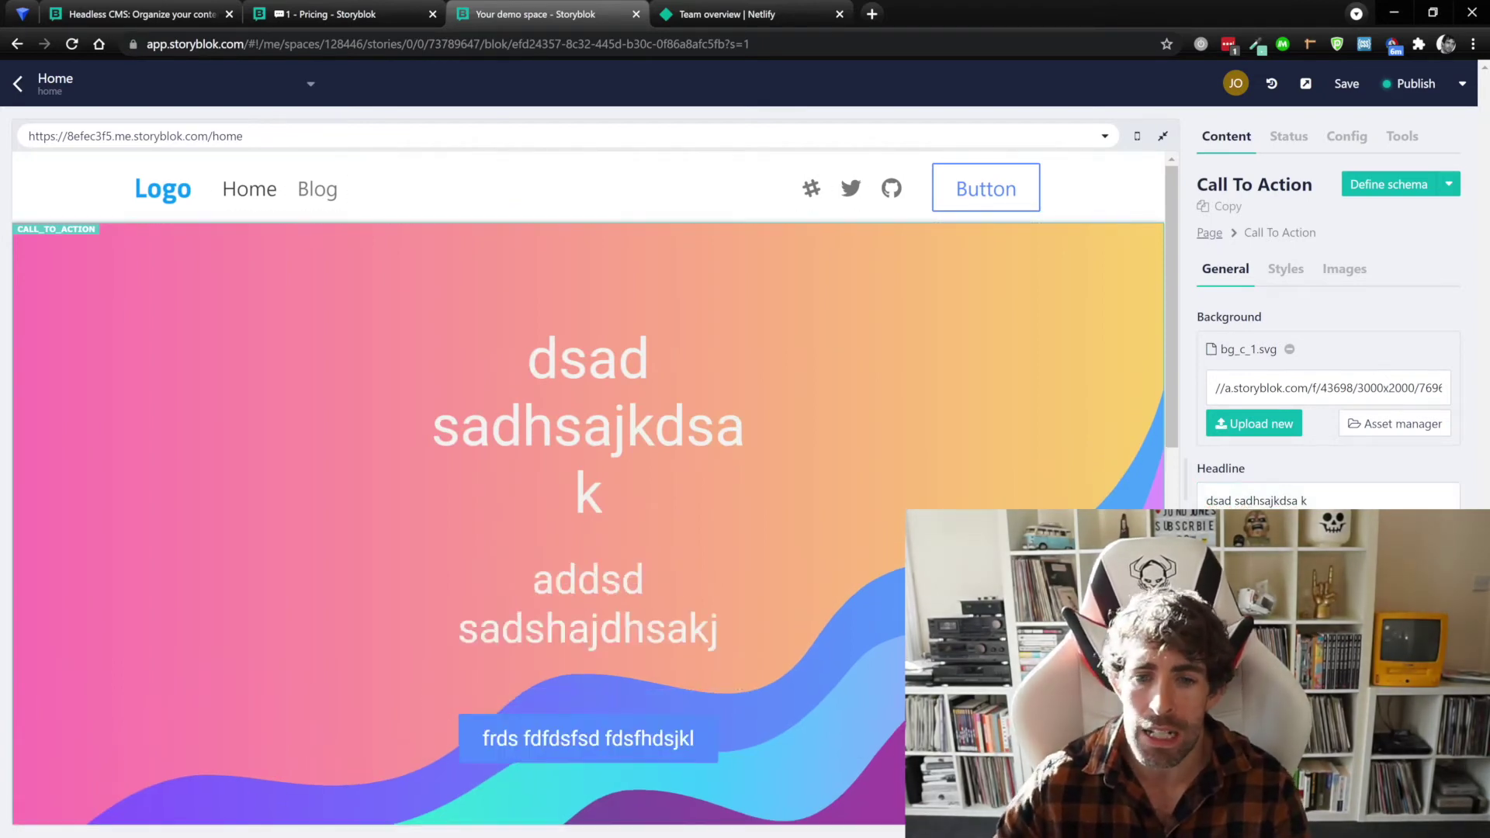
pyautogui.scroll(-2, 588, 489)
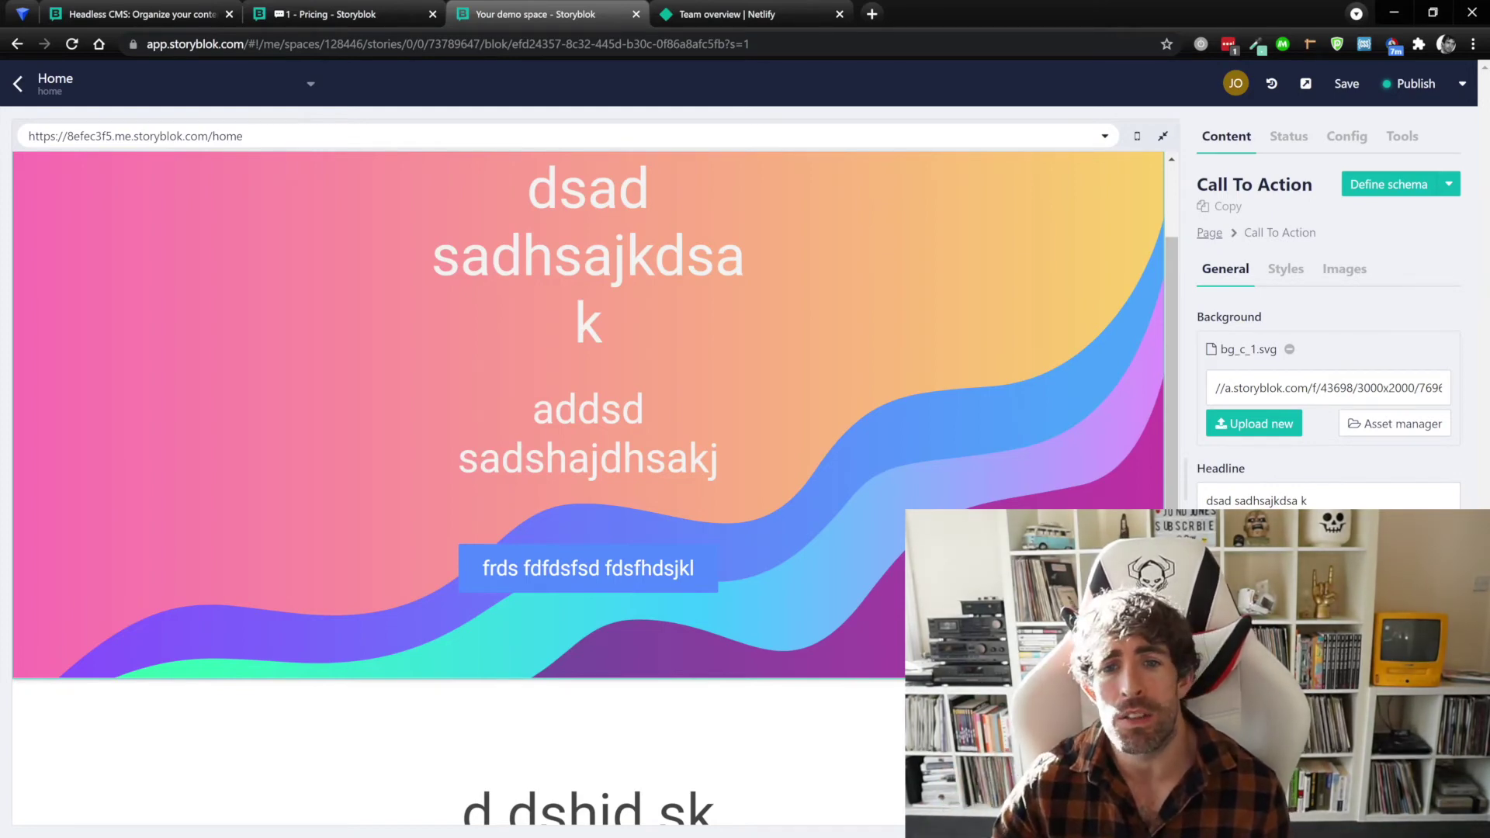
pyautogui.scroll(-2, 588, 415)
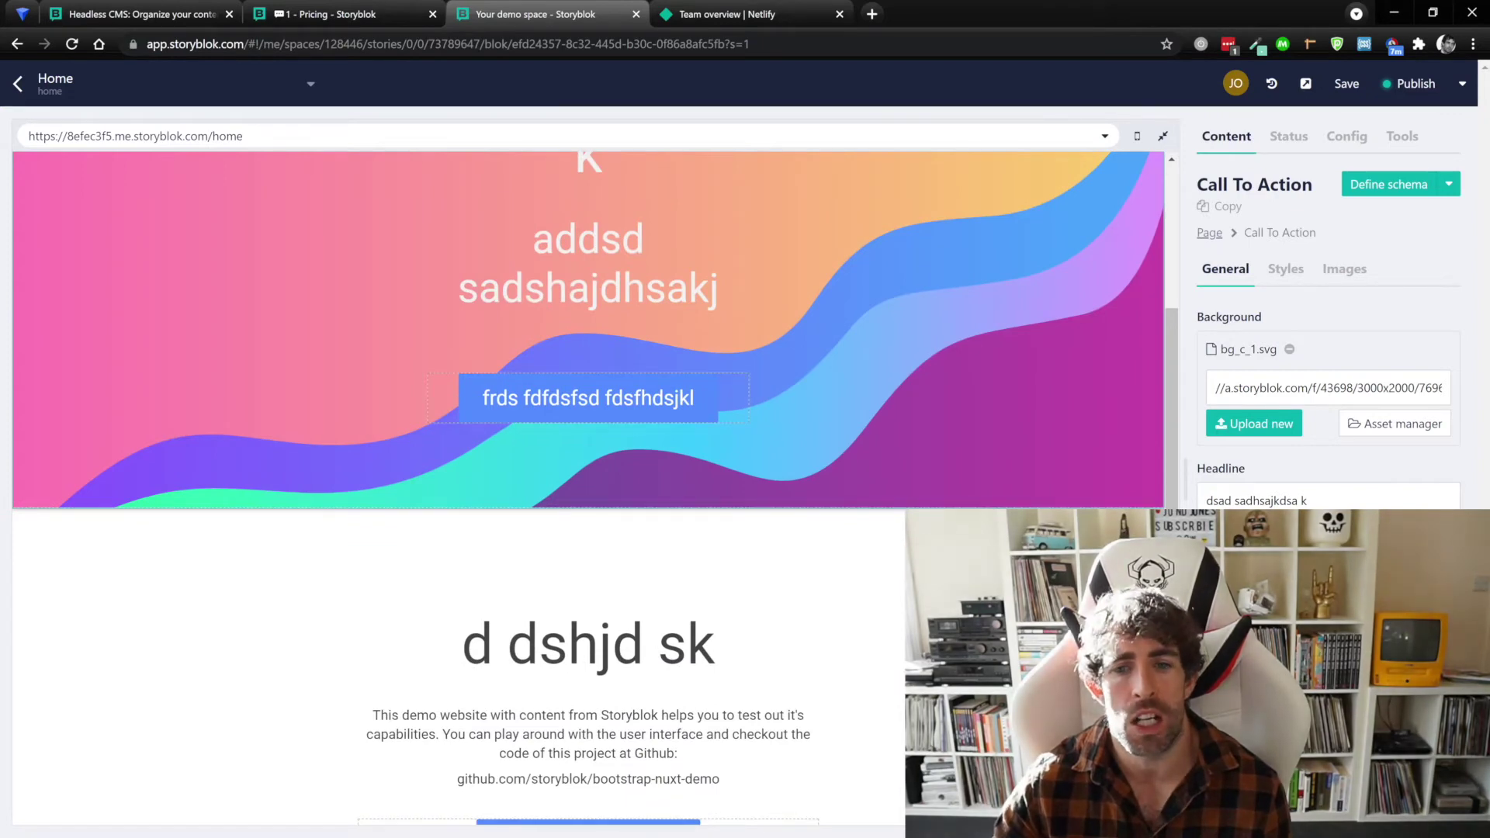
# - Retitle the lower Call To Action 'cxc fdsdfdfd' and fill the next fields with 'fdsfds' and 'dfgsgdfhjdss'
pyautogui.scroll(-1, 588, 415)
pyautogui.click(588, 465)
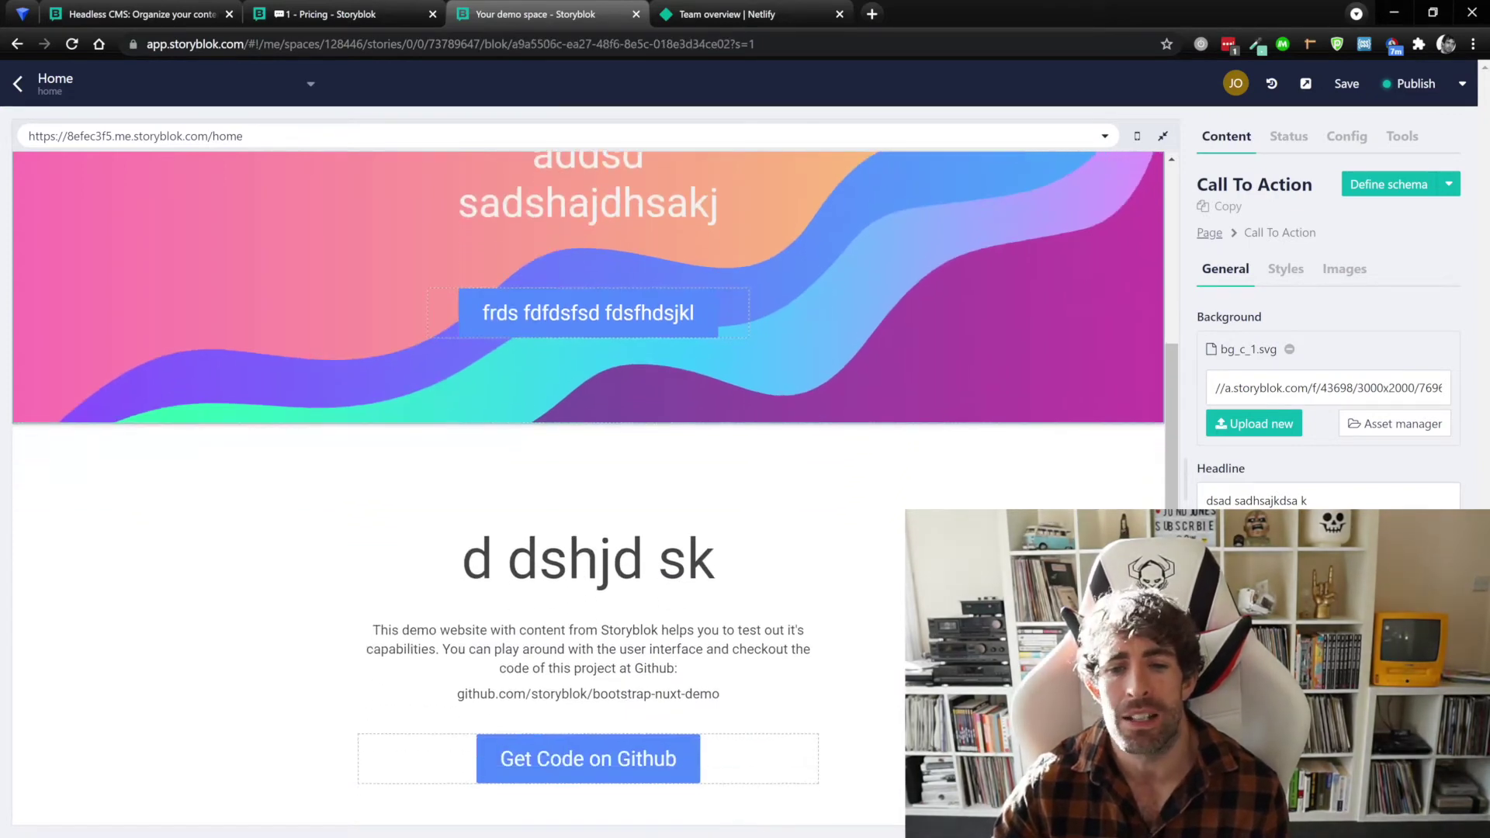
pyautogui.tripleClick(1328, 470)
pyautogui.write('cx')
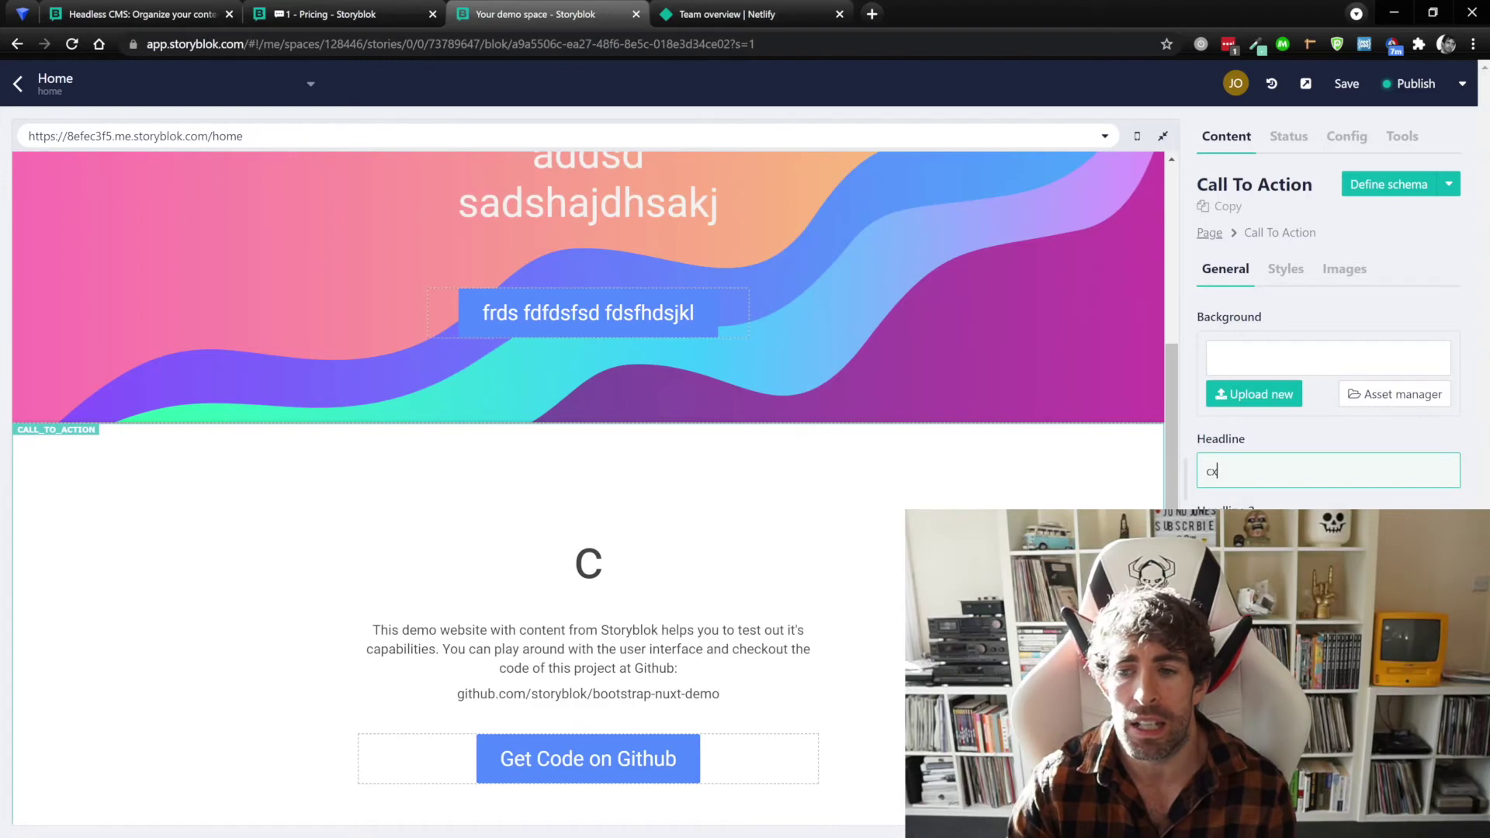
pyautogui.write('c fdsdfdfd')
pyautogui.press('Tab')
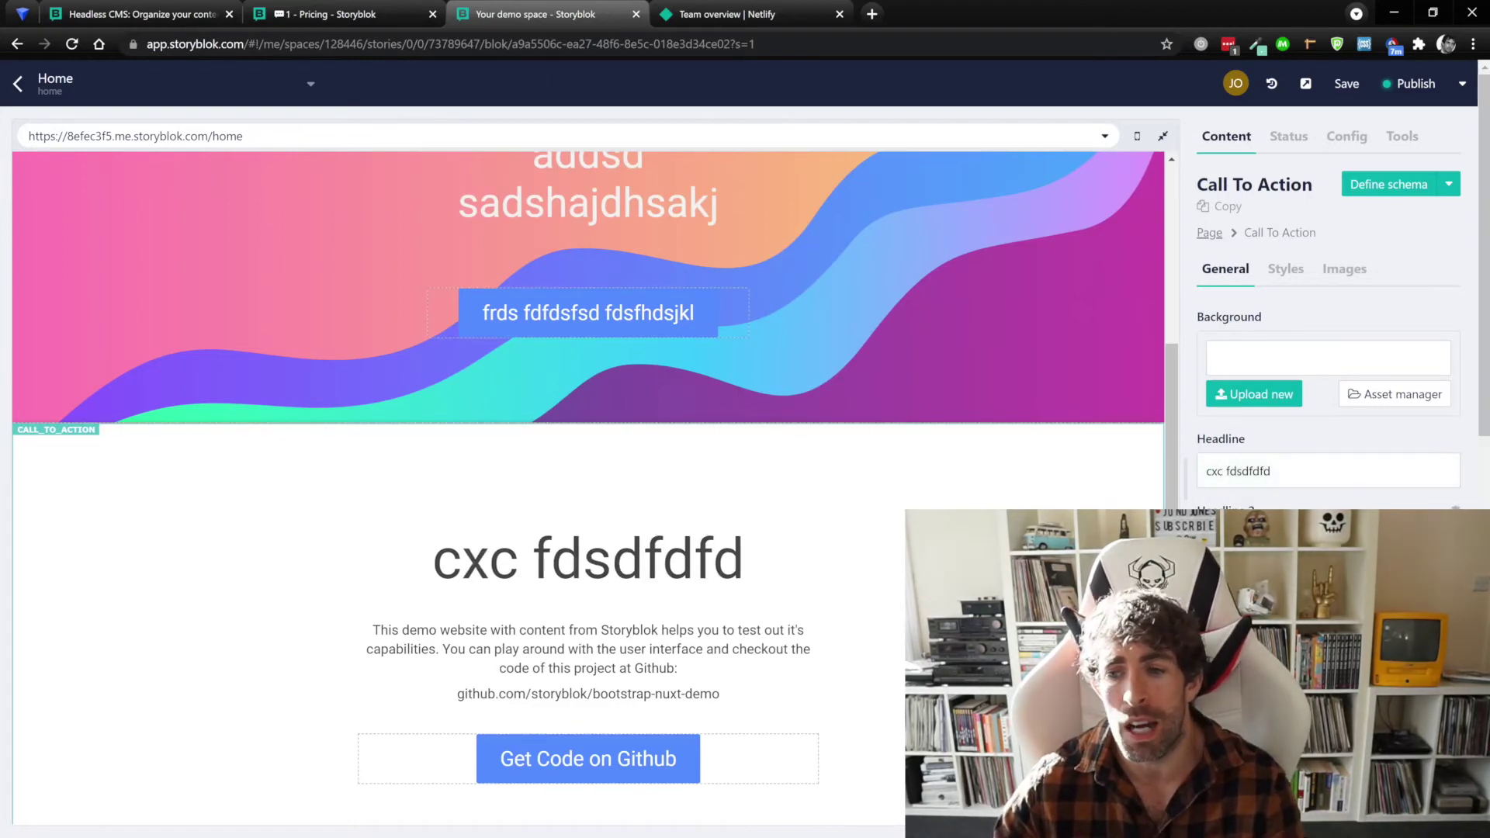
pyautogui.write('fdsfds')
pyautogui.press('Tab')
pyautogui.write('dfgsgdfhjdss')
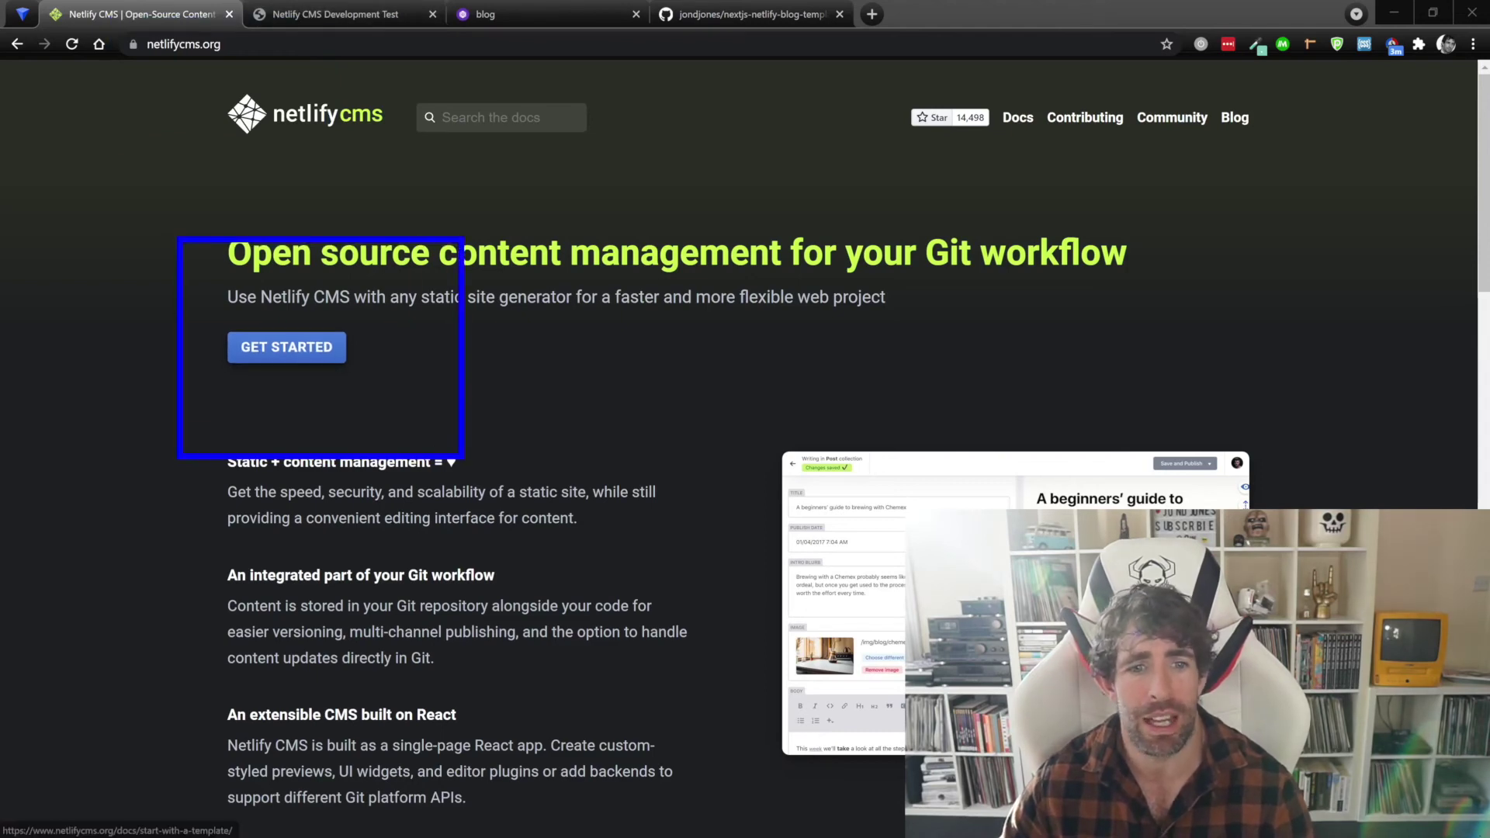
# - Open the Netlify CMS 'Start with a Template' docs page via GET STARTED
pyautogui.click(287, 347)
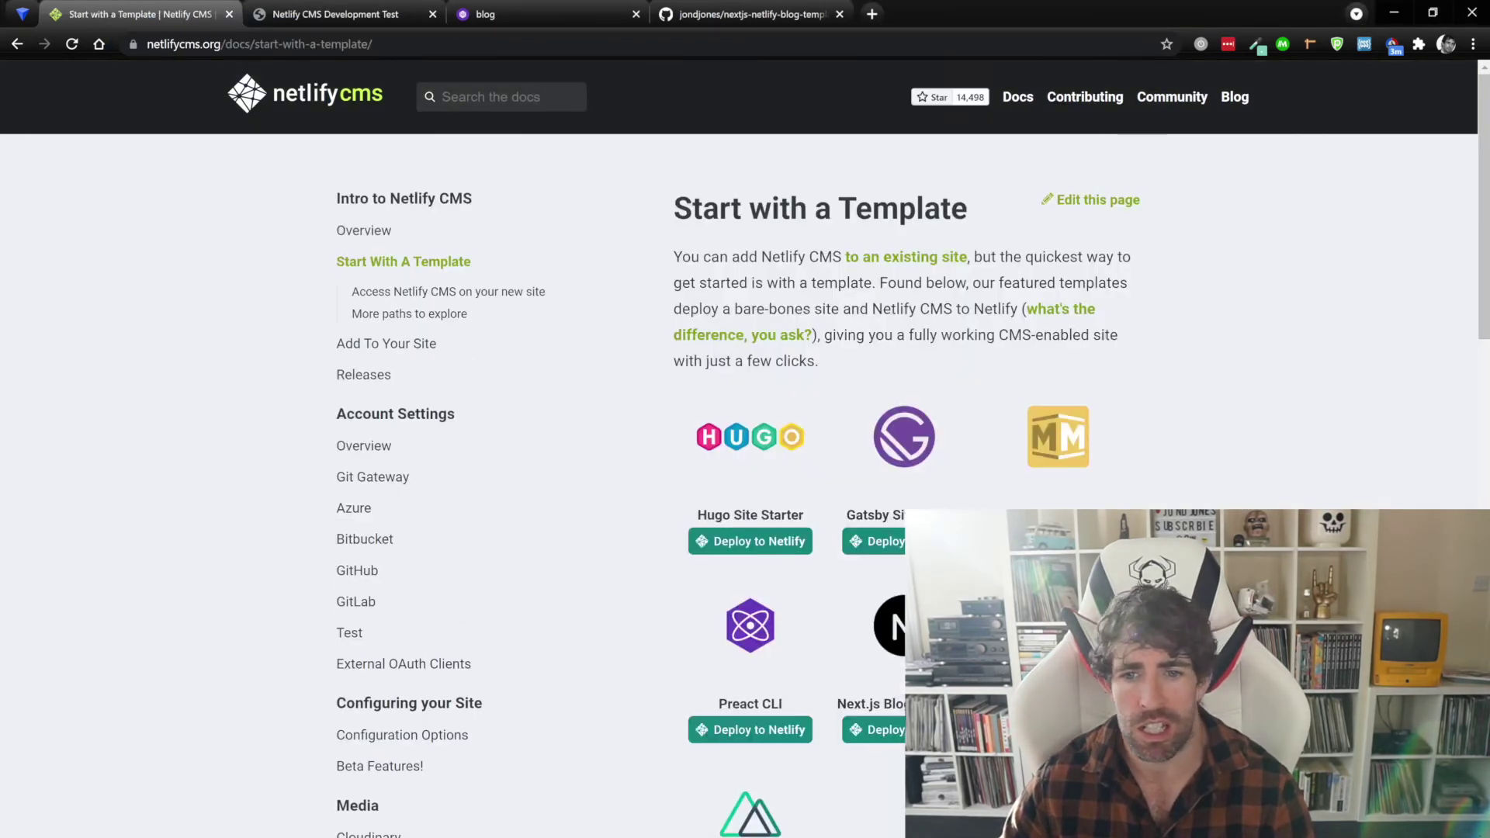
pyautogui.scroll(-1, 745, 466)
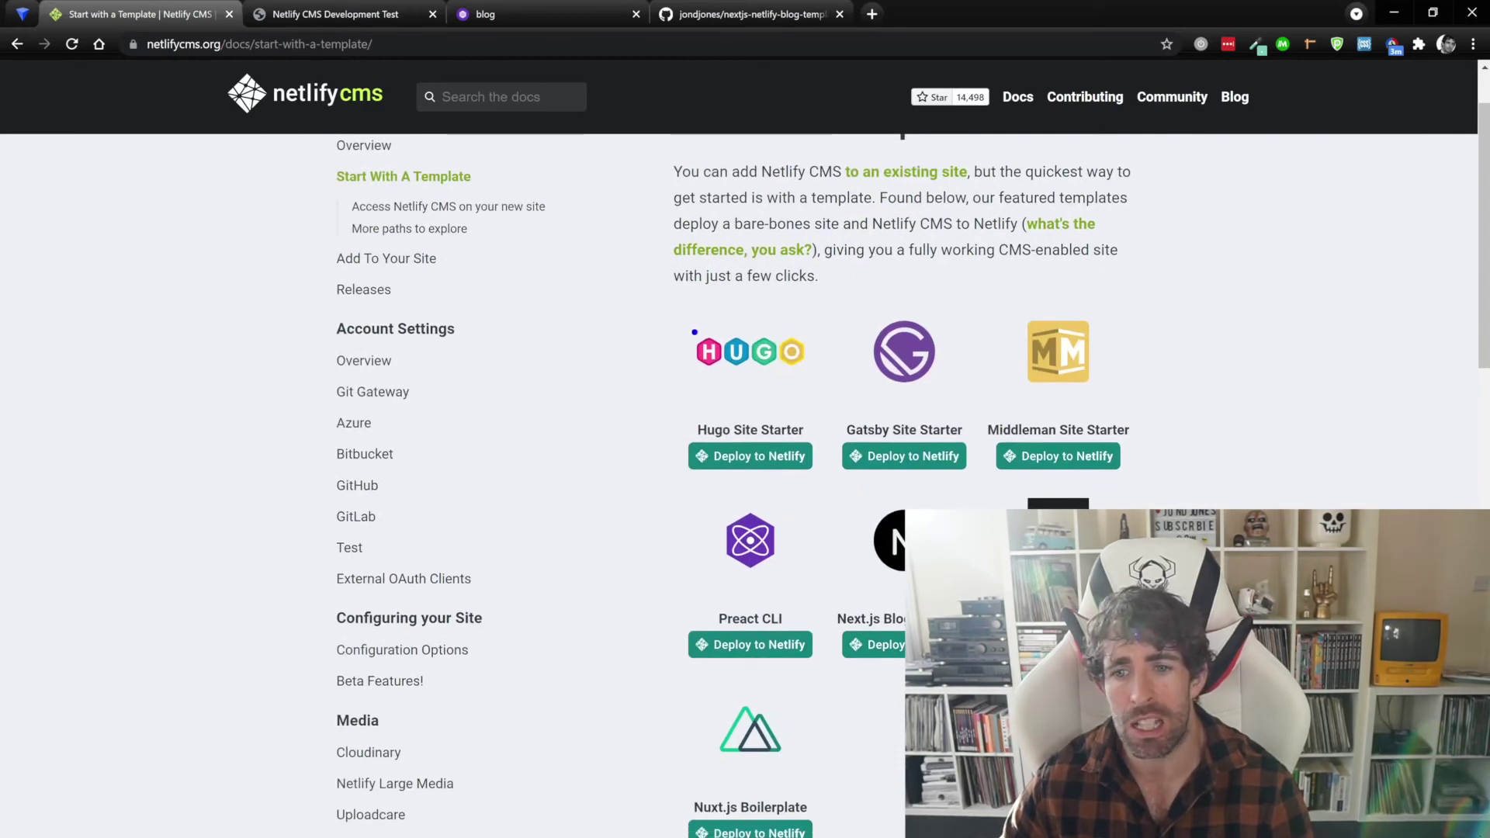
pyautogui.moveTo(621, 269); pyautogui.dragTo(900, 517)
pyautogui.moveTo(799, 432); pyautogui.dragTo(1161, 509)
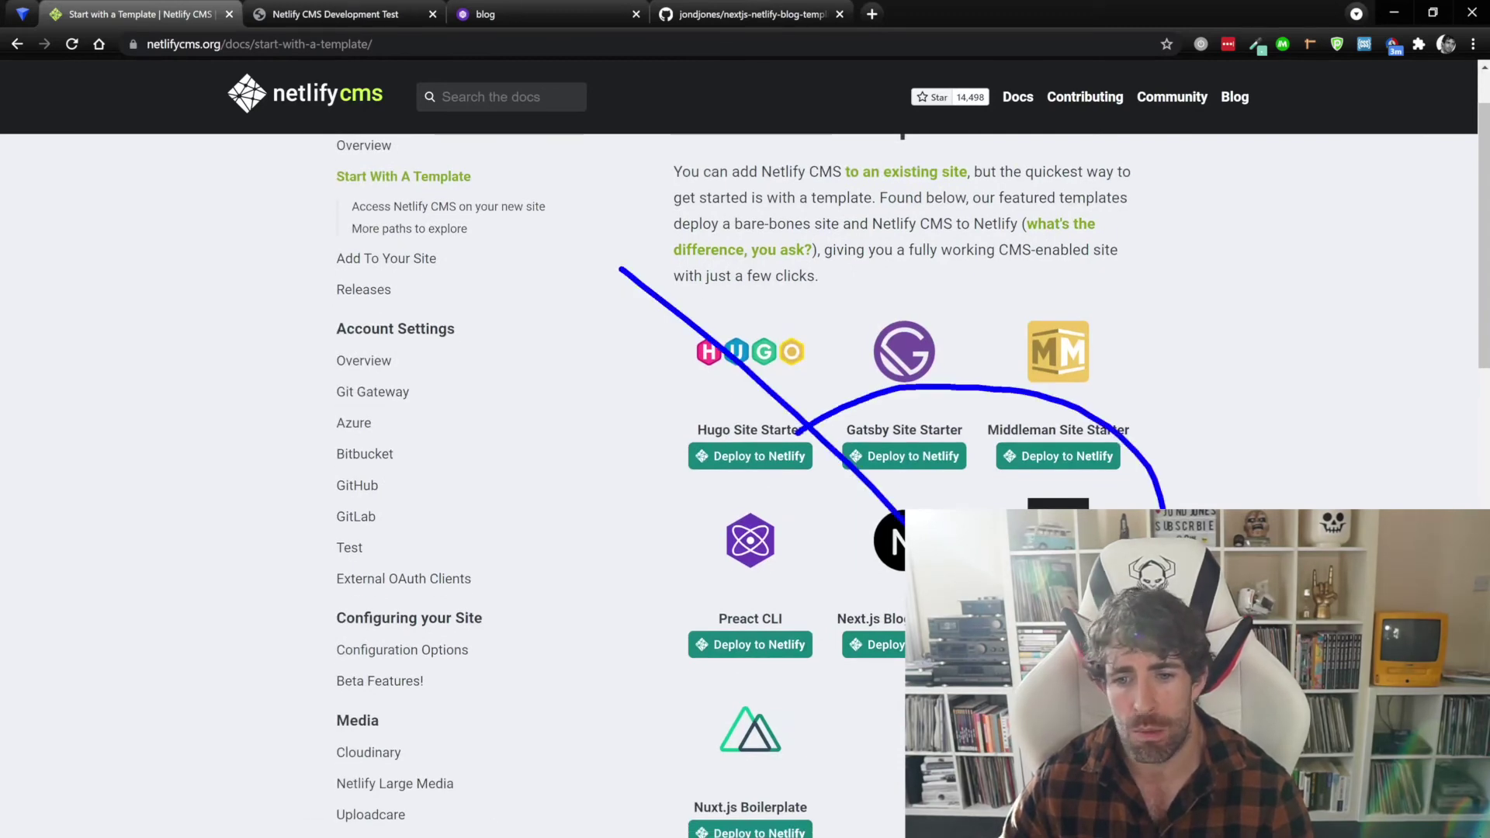
pyautogui.press('Escape')
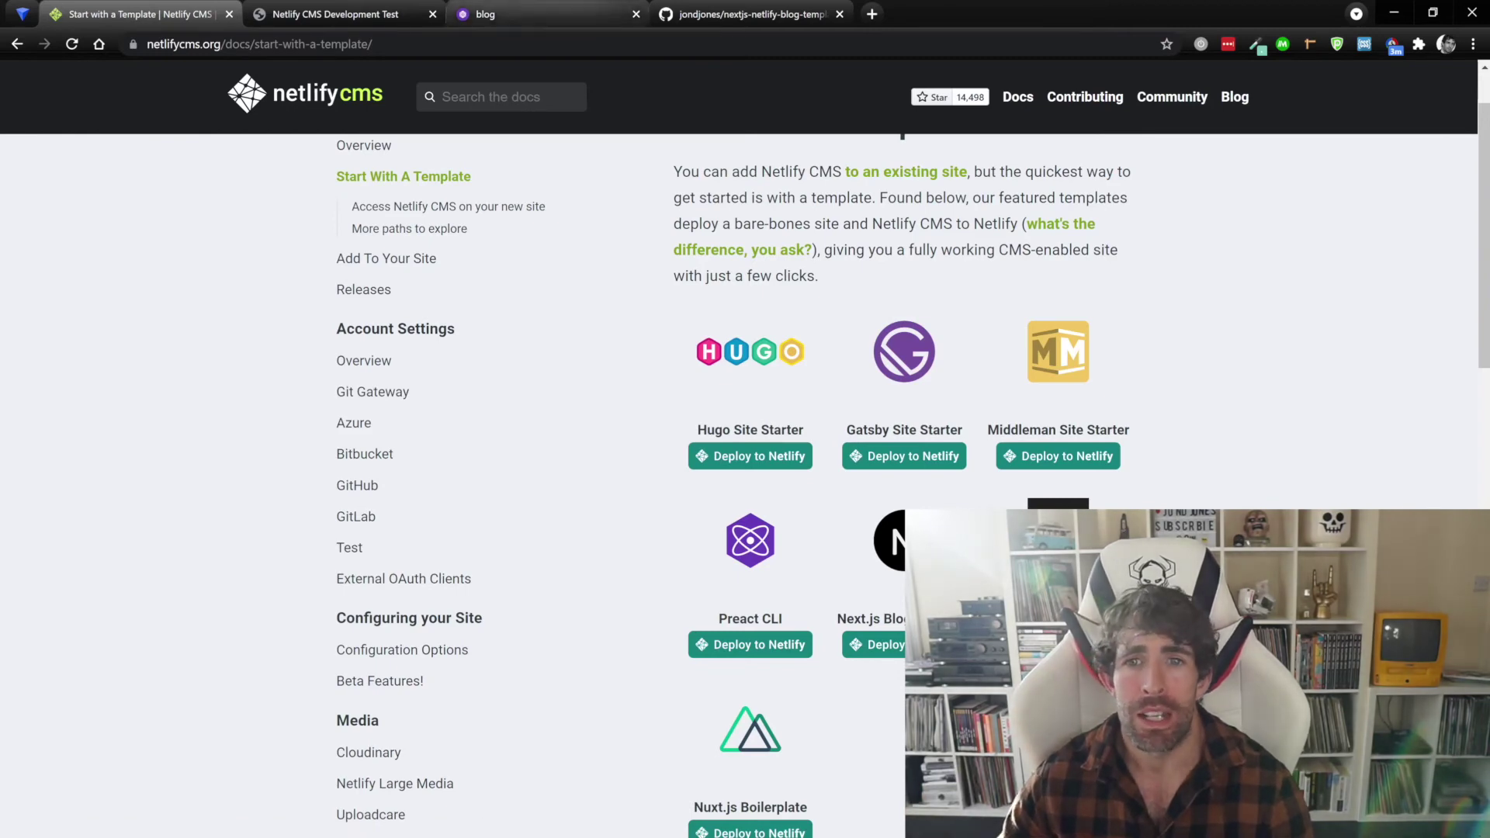
pyautogui.click(749, 14)
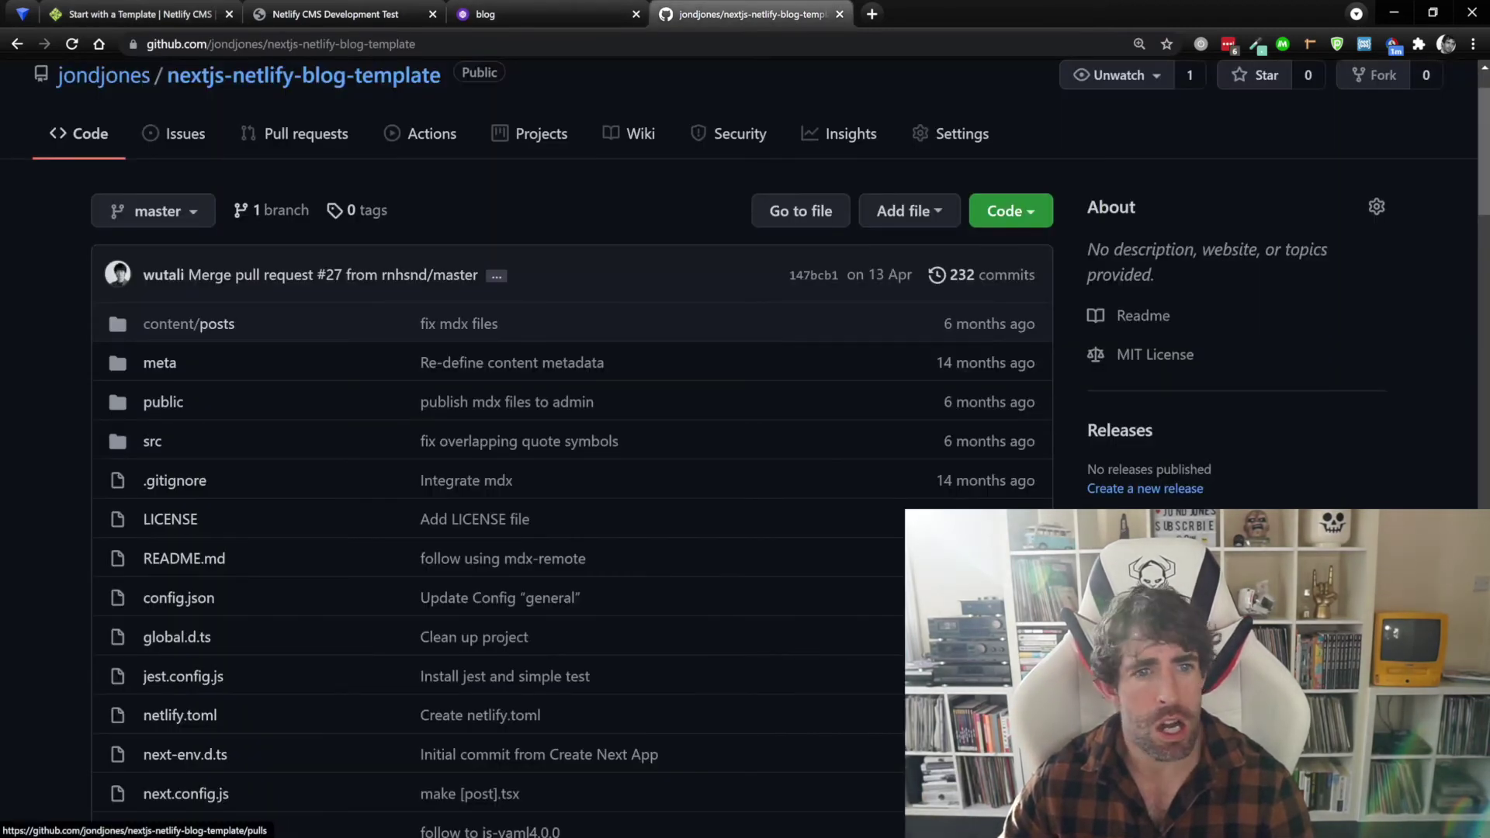
# - Browse the repo's content/posts folder and markdown-syntax.mdx, then switch to the deployed blog
pyautogui.scroll(-3, 194, 519)
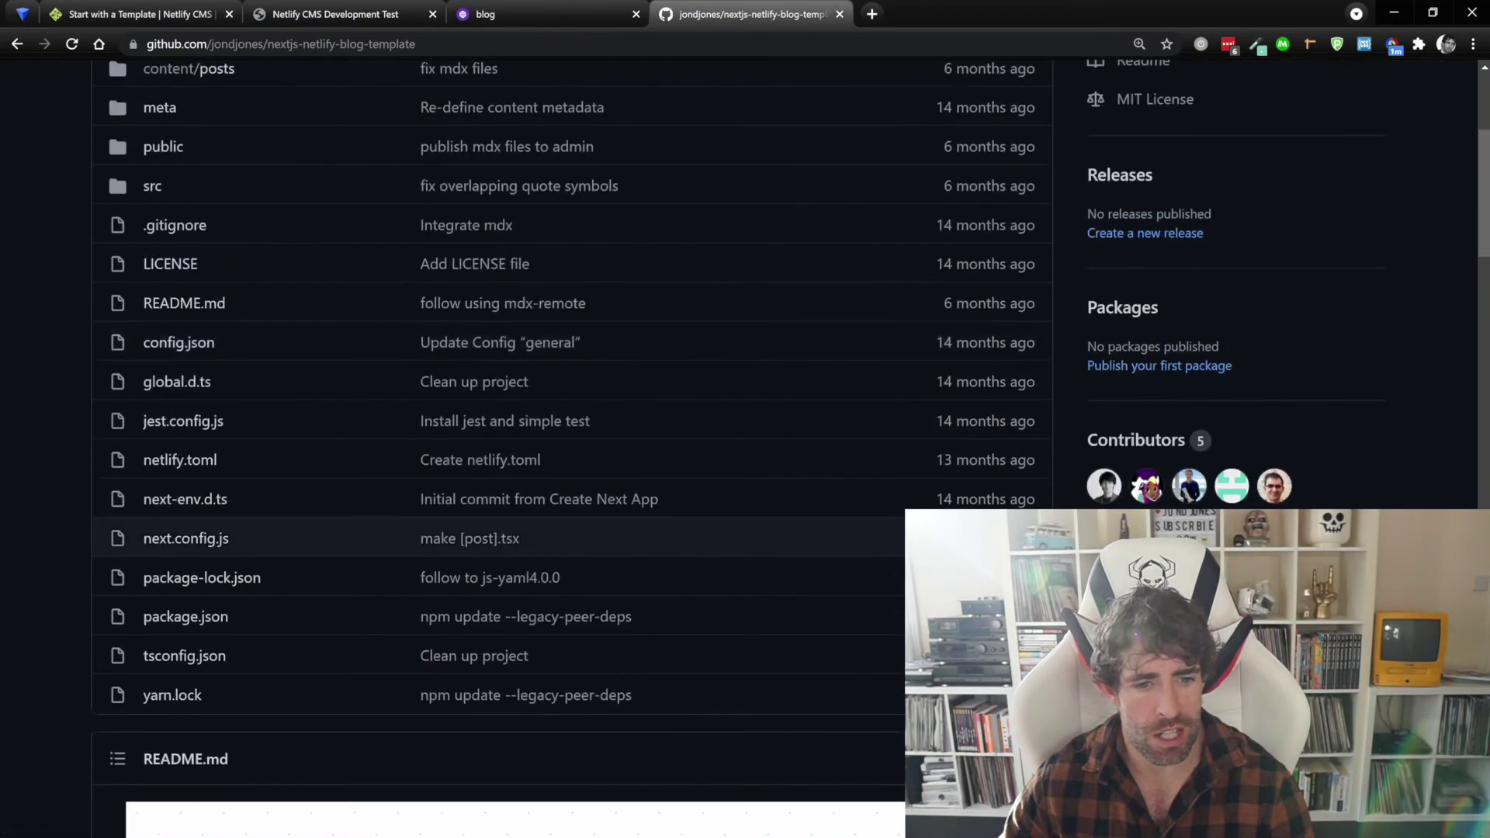
pyautogui.scroll(4, 194, 519)
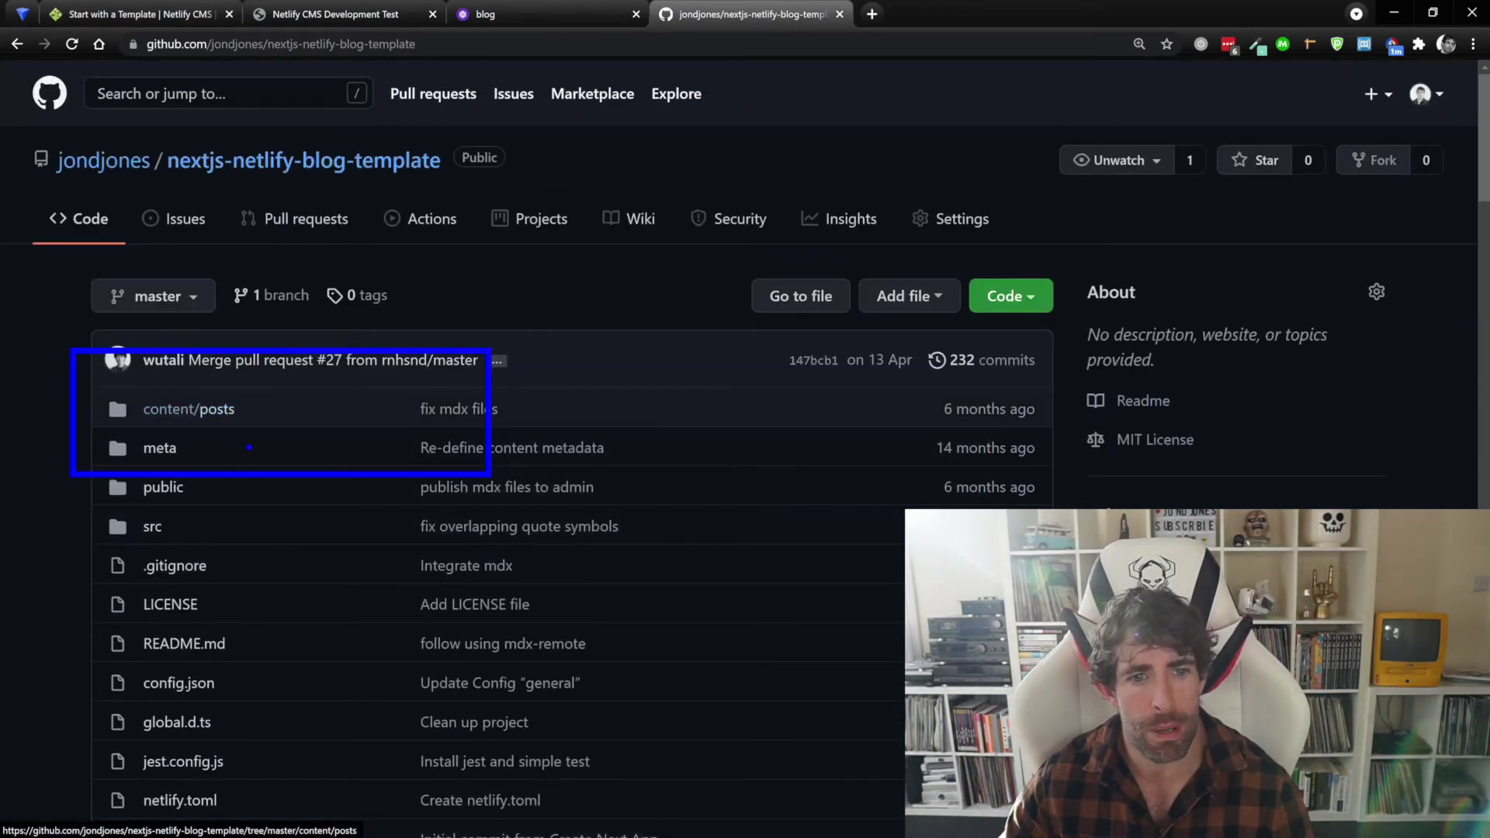
pyautogui.click(189, 409)
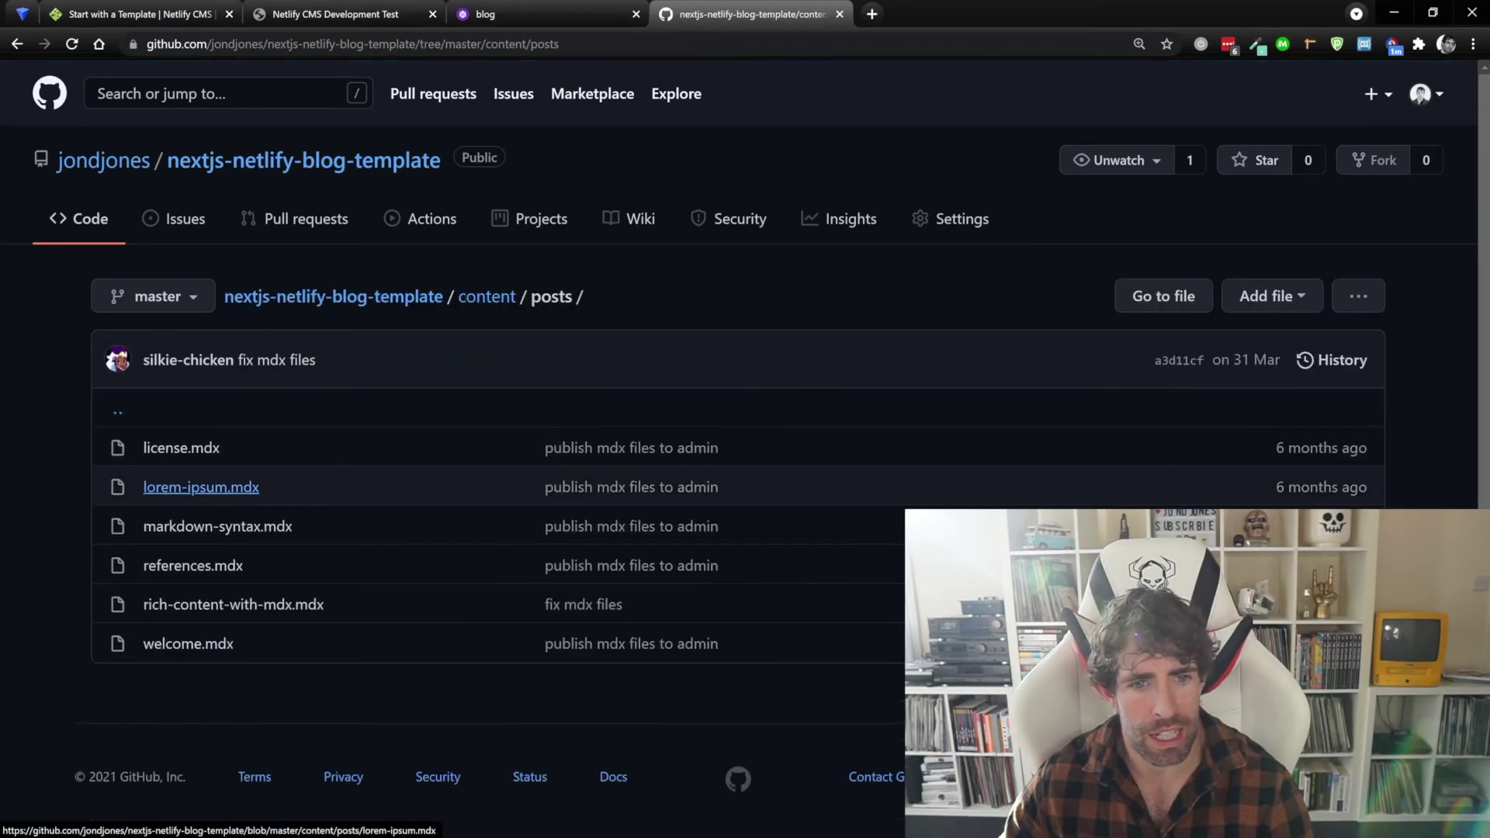
pyautogui.click(218, 526)
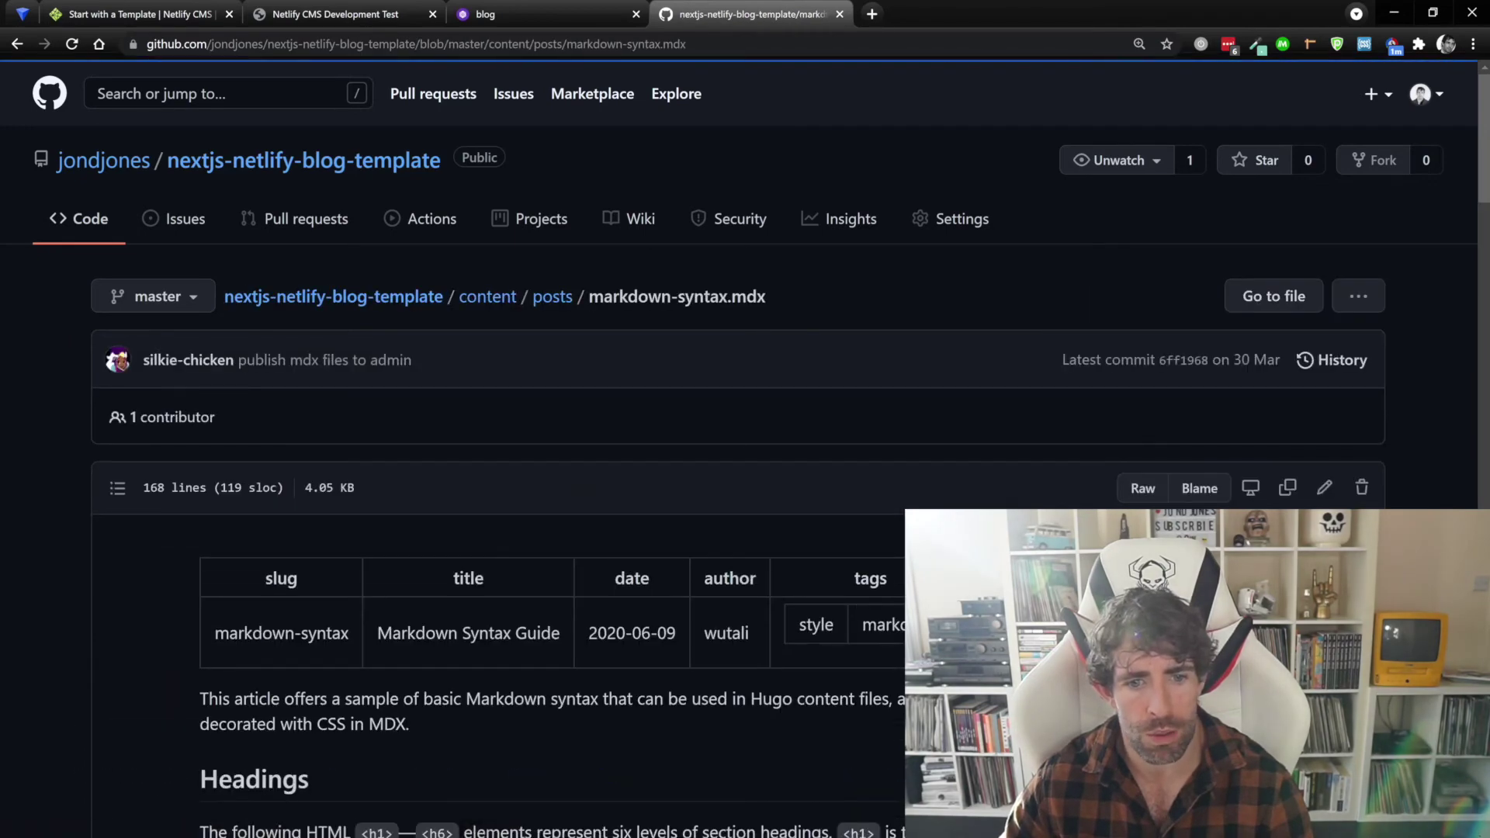
pyautogui.scroll(-4, 217, 543)
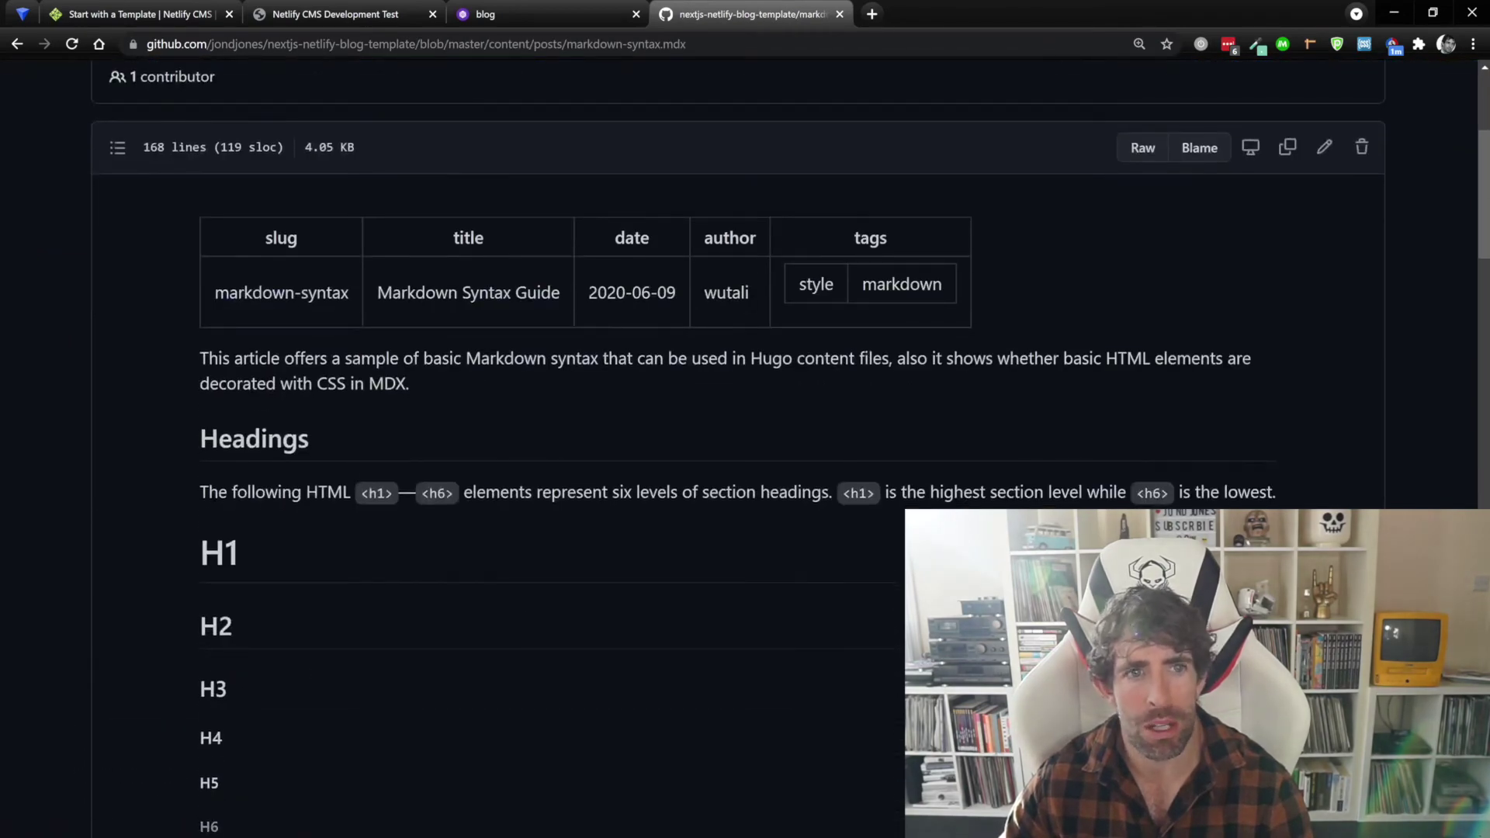
pyautogui.hotkey('alt', 'Left')
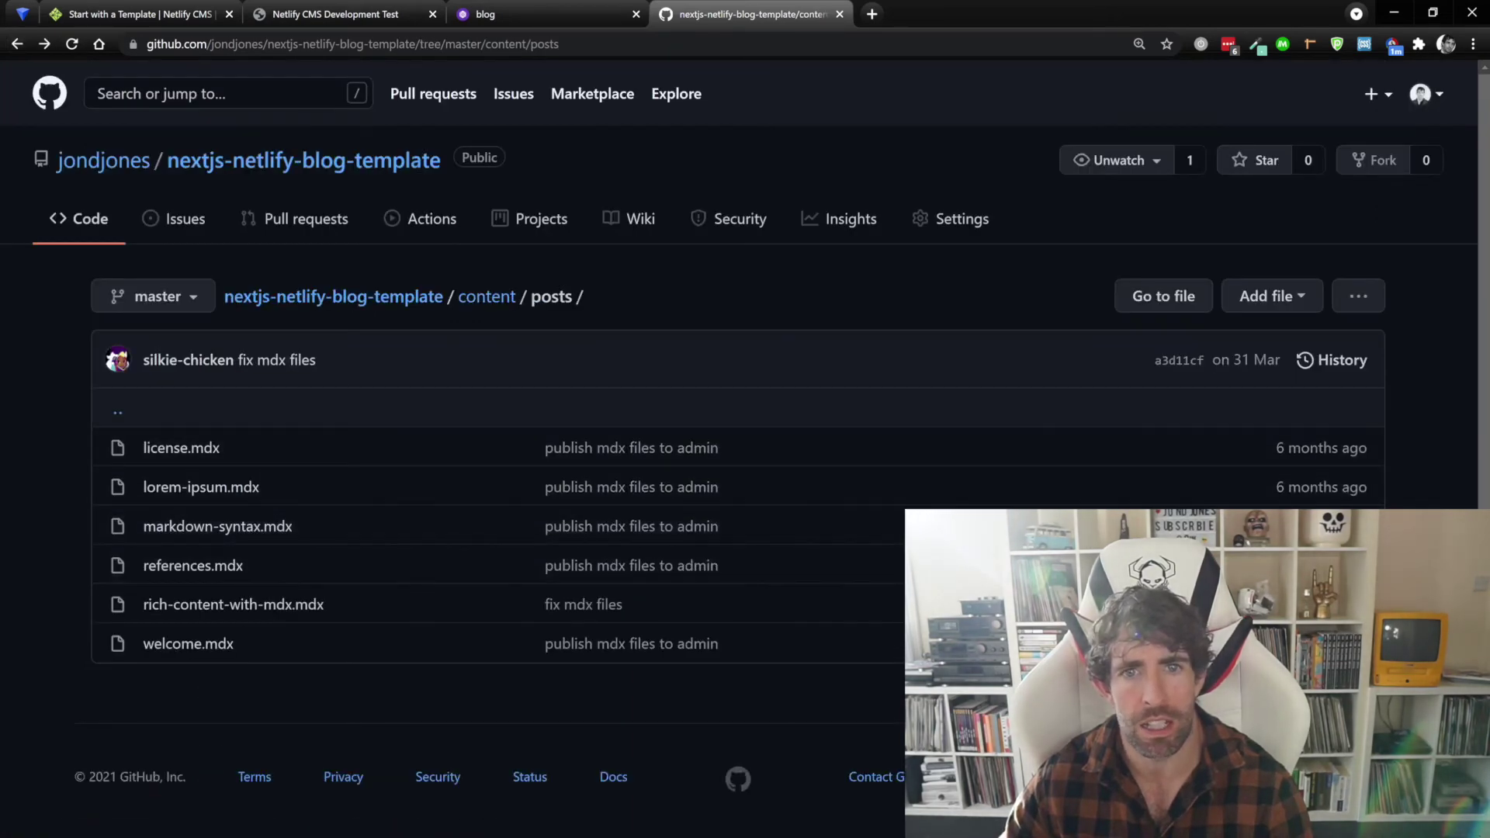
pyautogui.click(543, 14)
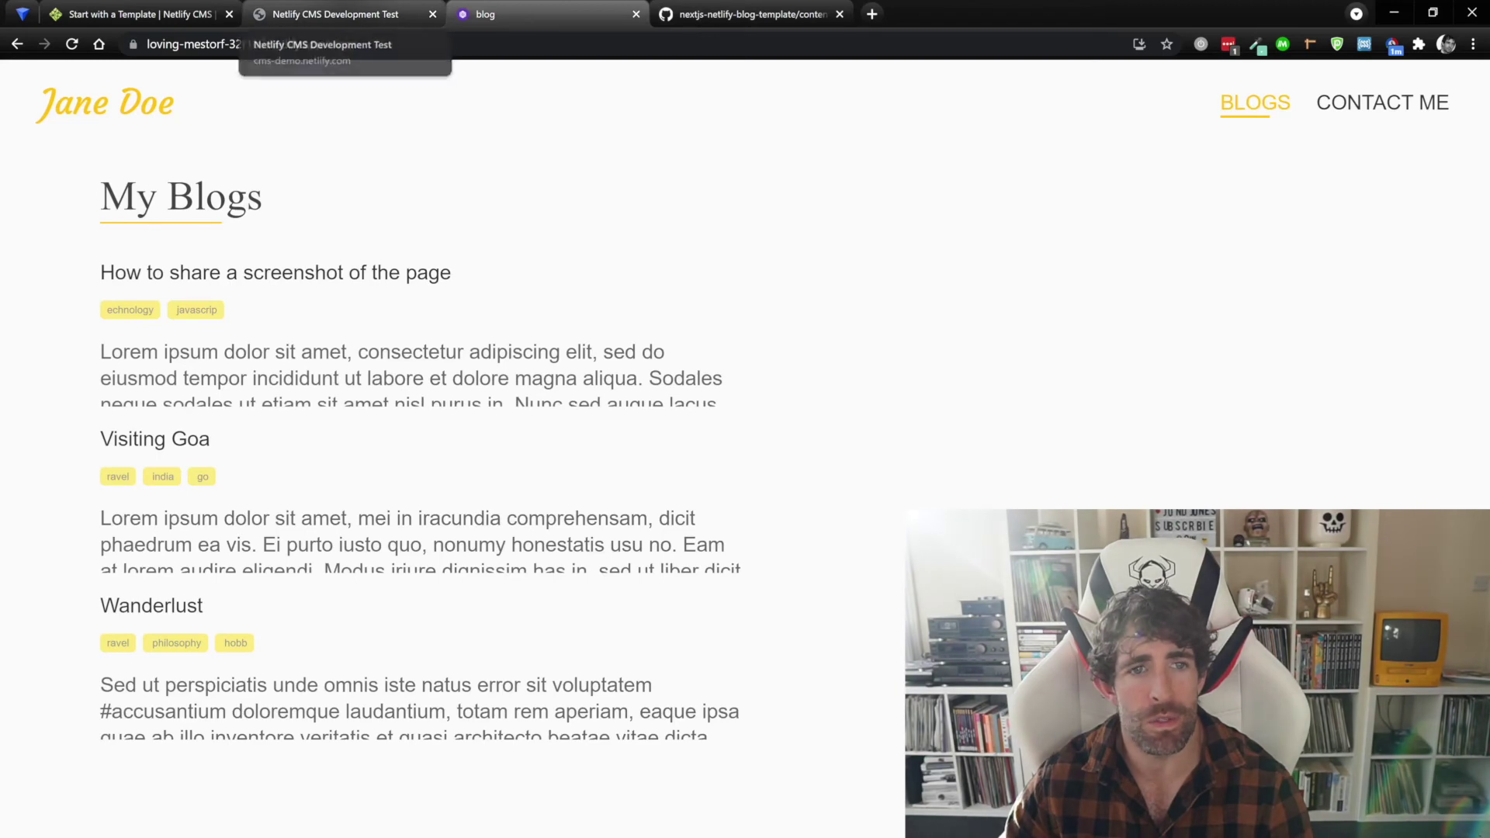
# - Look over the blog's home page and My Blogs list, then switch to the Netlify CMS Posts collection
pyautogui.click(105, 103)
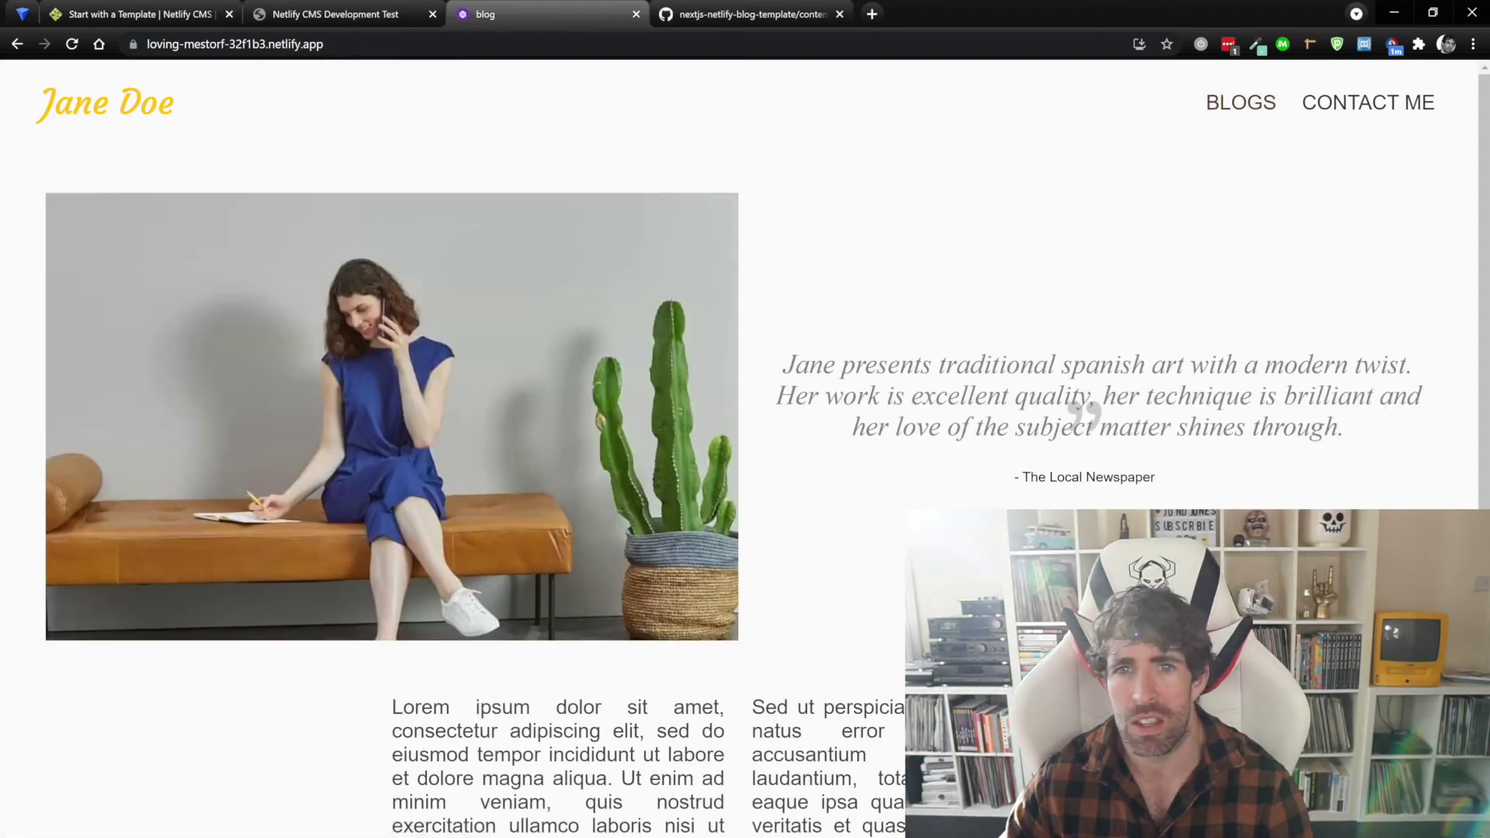
pyautogui.scroll(-3, 1241, 109)
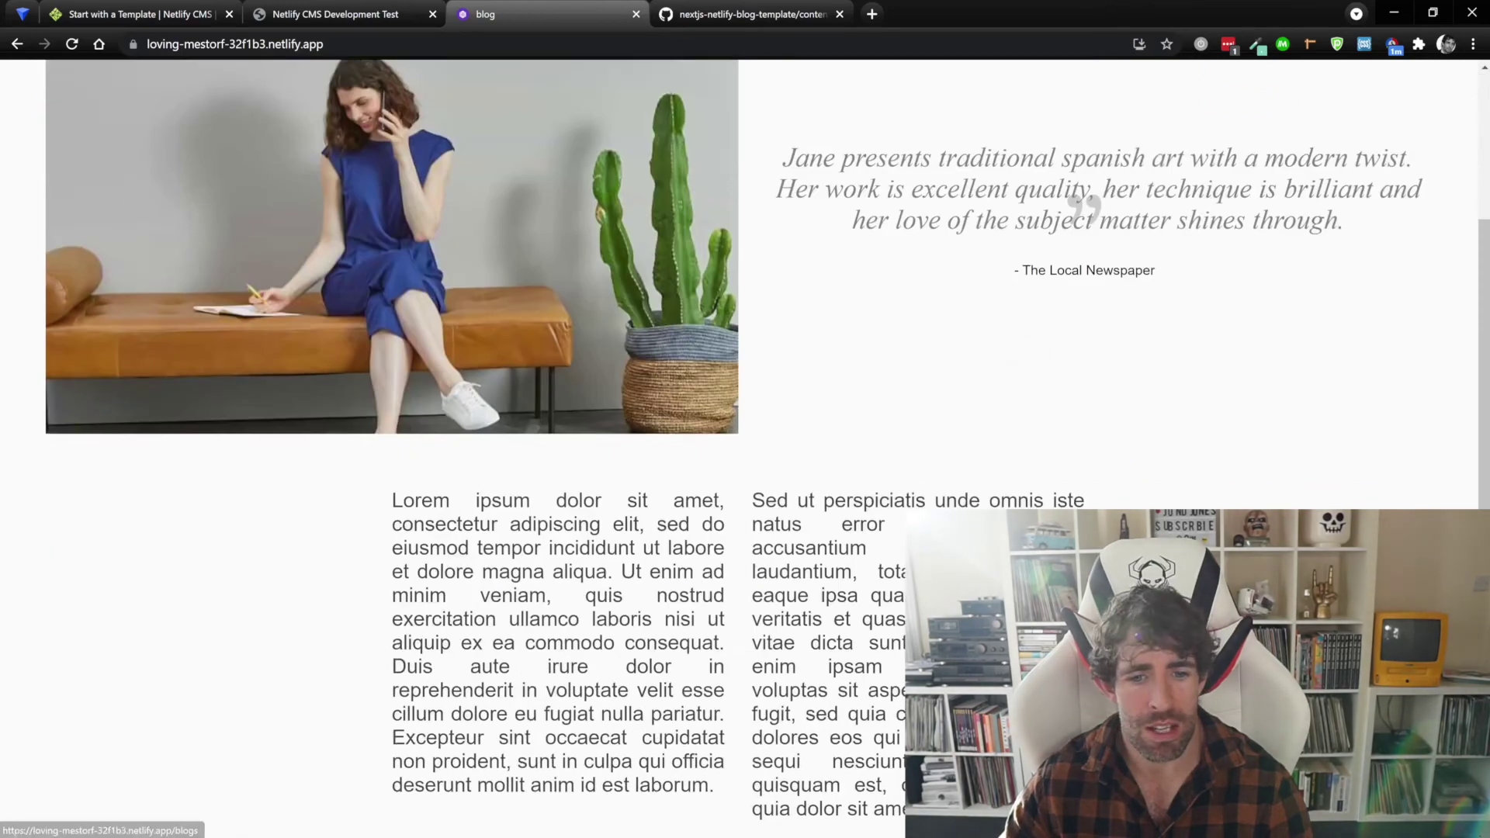
pyautogui.scroll(3, 745, 419)
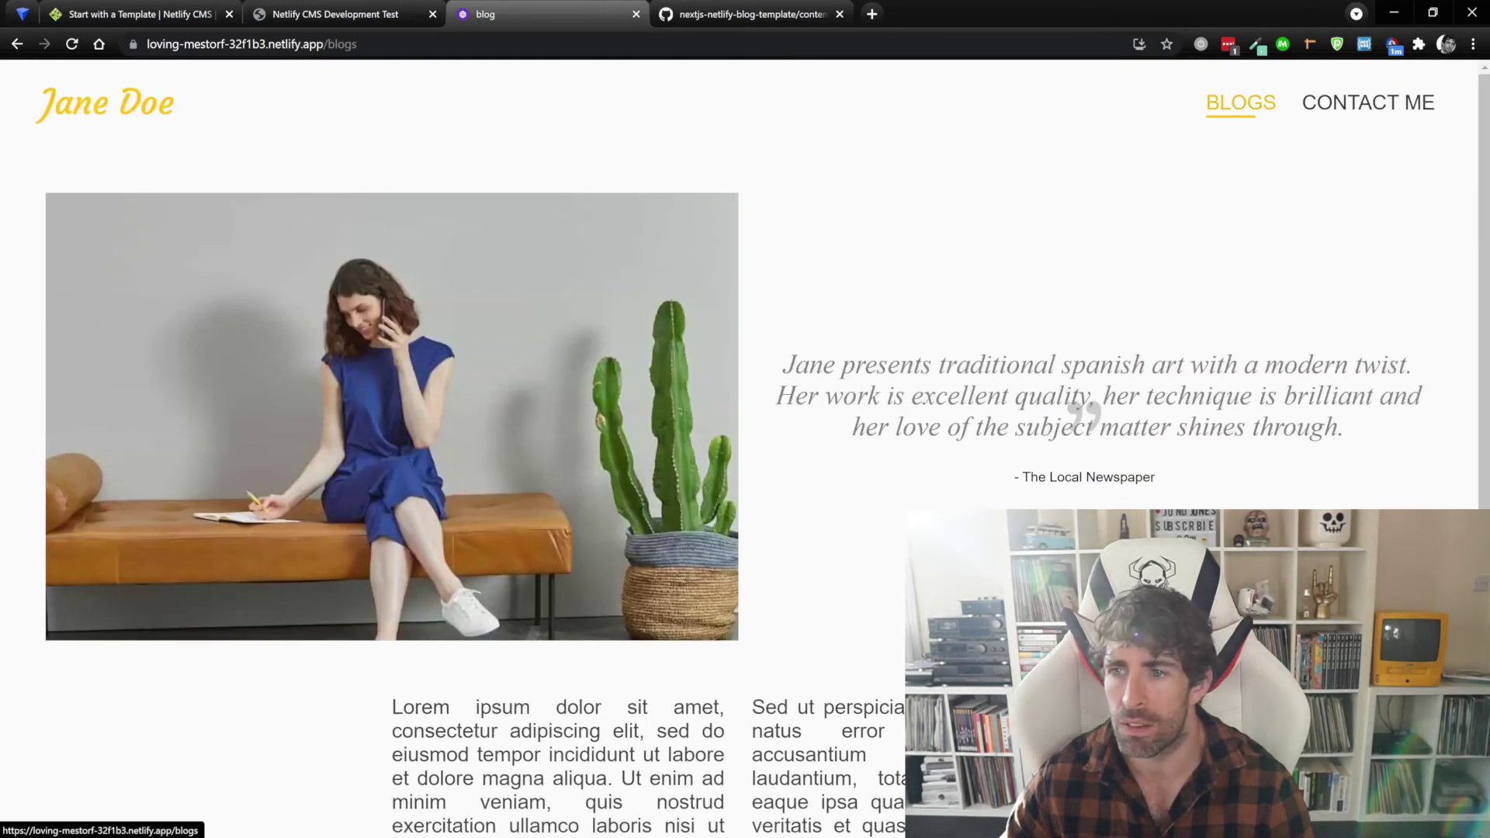
pyautogui.click(1240, 103)
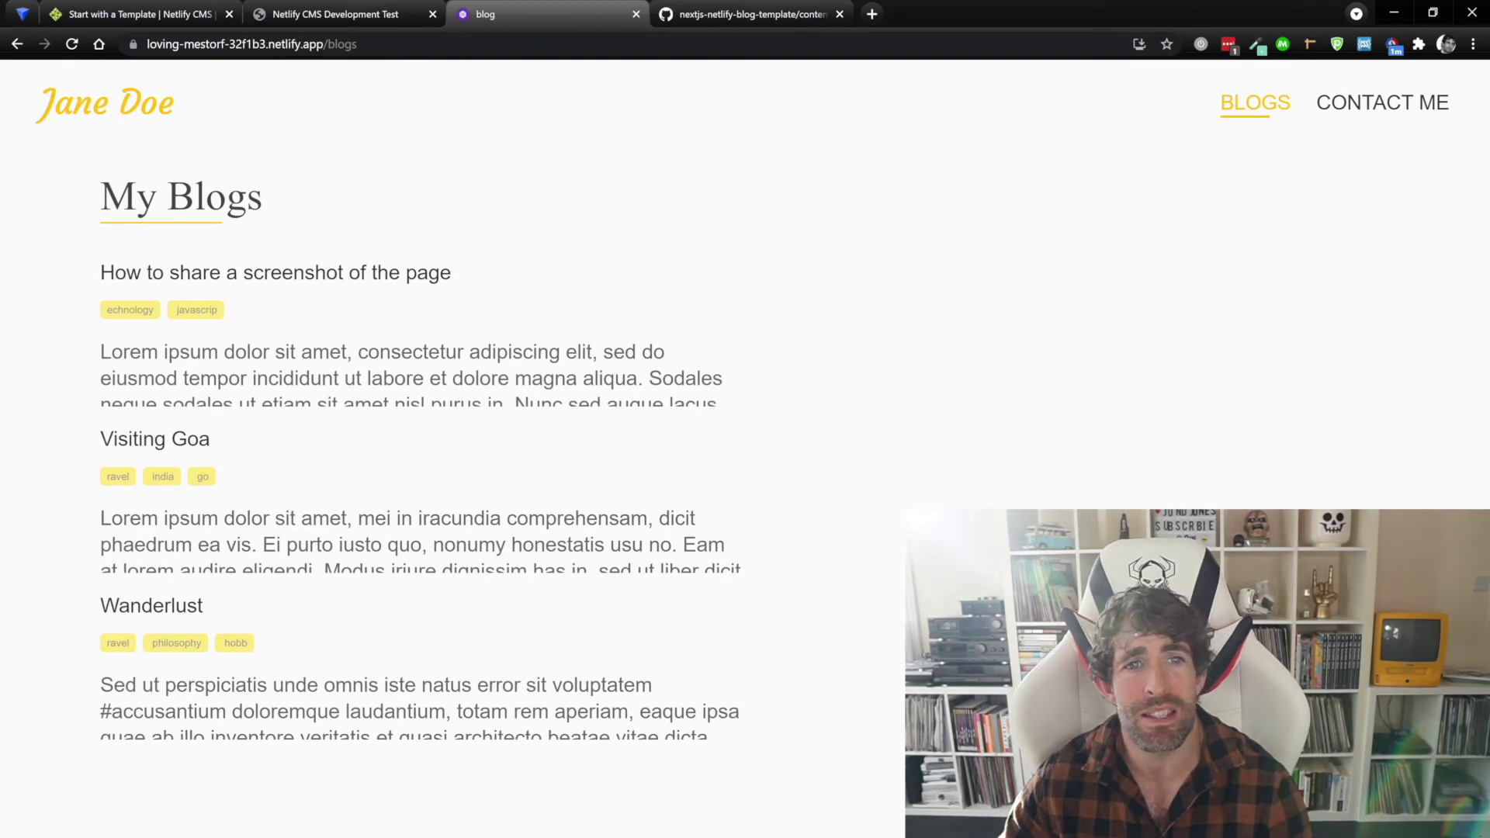
pyautogui.hotkey('ctrl', 'shift', 'Tab')
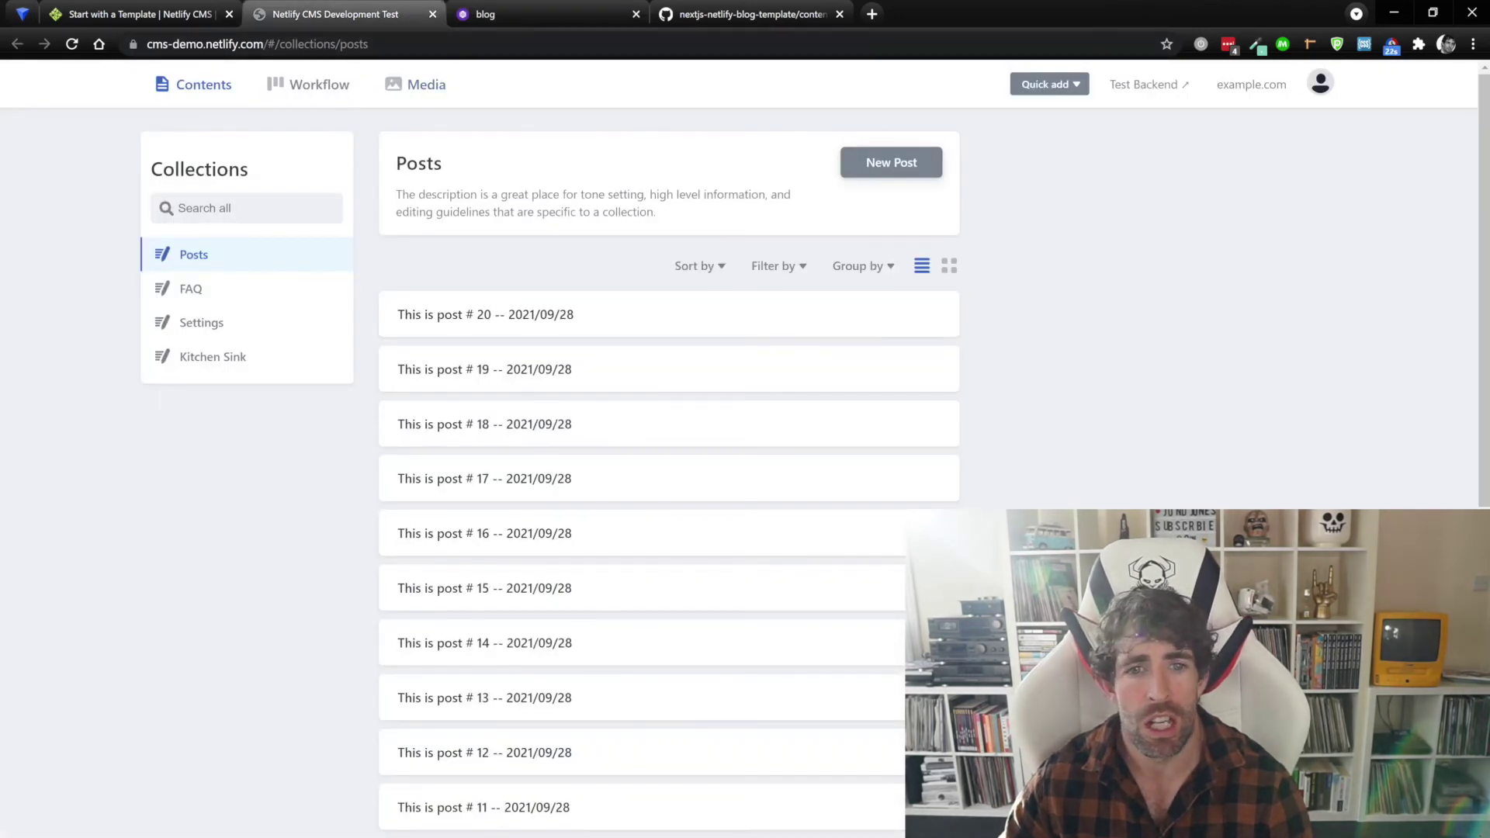
# - Open post #20, append 'dsds' to its title, and bring up the date picker
pyautogui.click(485, 315)
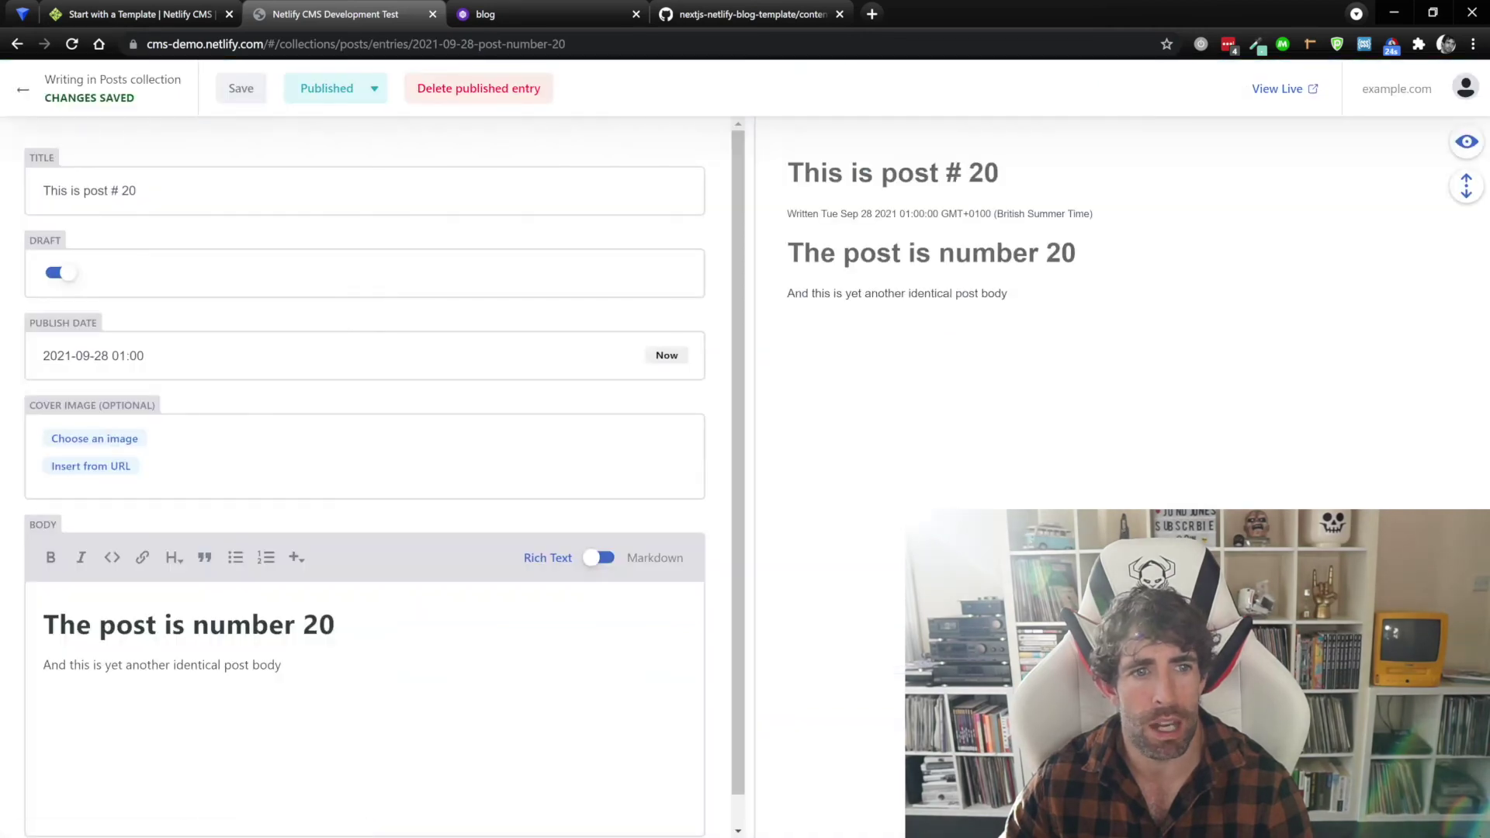
pyautogui.click(137, 190)
pyautogui.write('dsds')
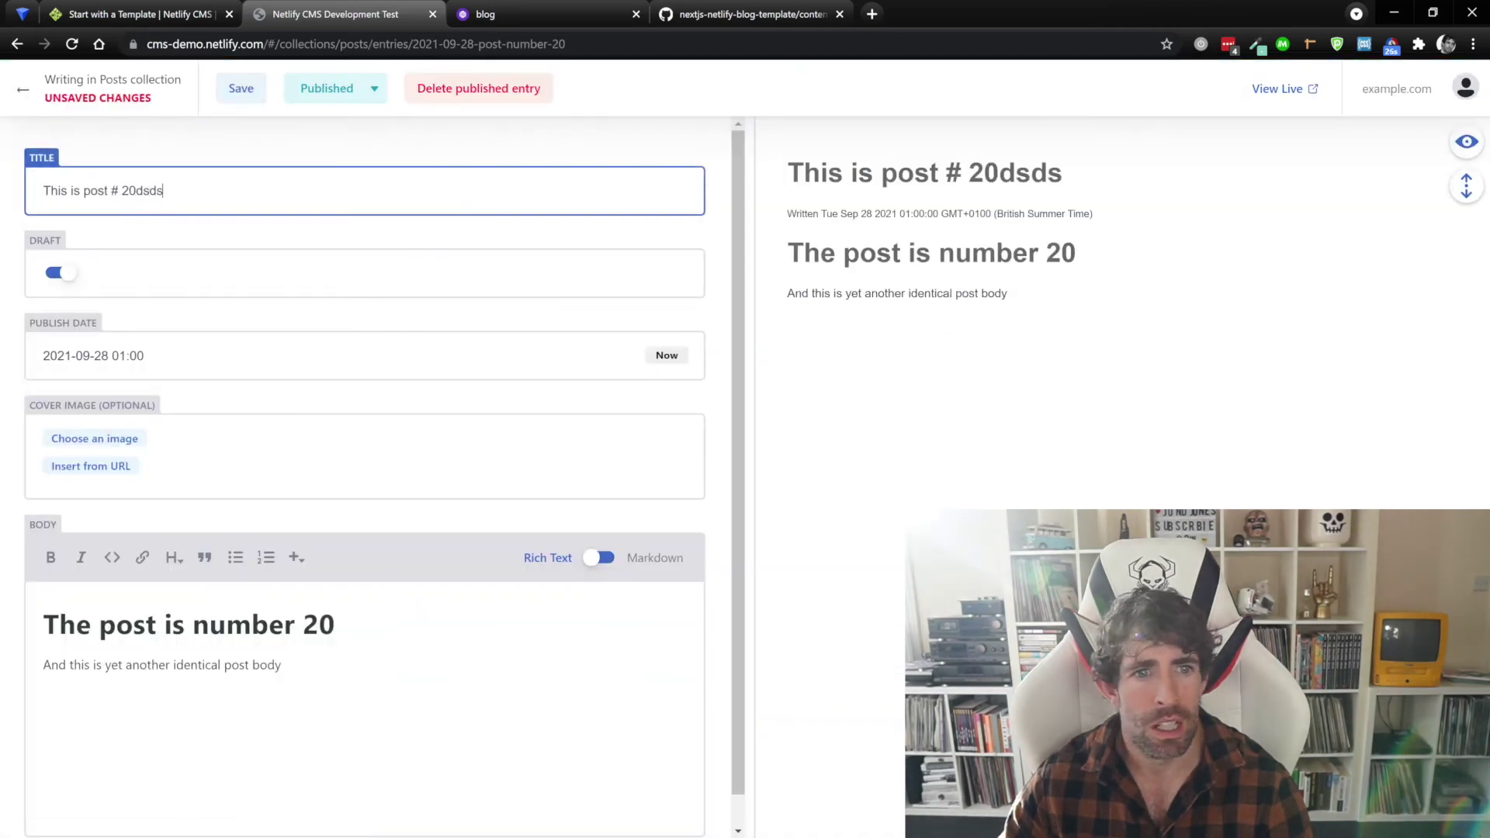
pyautogui.click(145, 356)
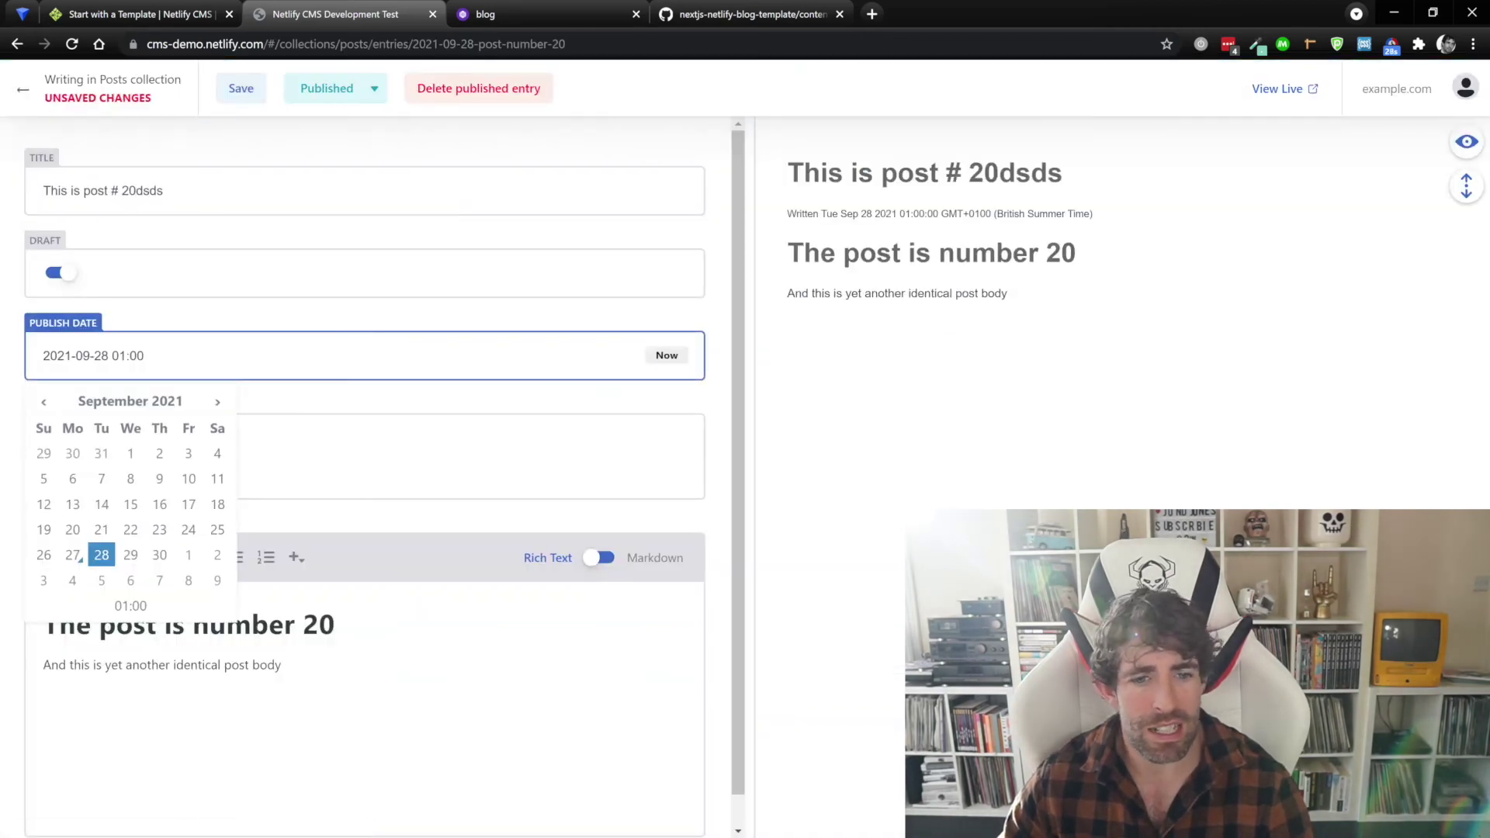
# - Append 'dsds' to the body, toggling Markdown view on and back to Rich Text
pyautogui.click(281, 665)
pyautogui.write('dsds')
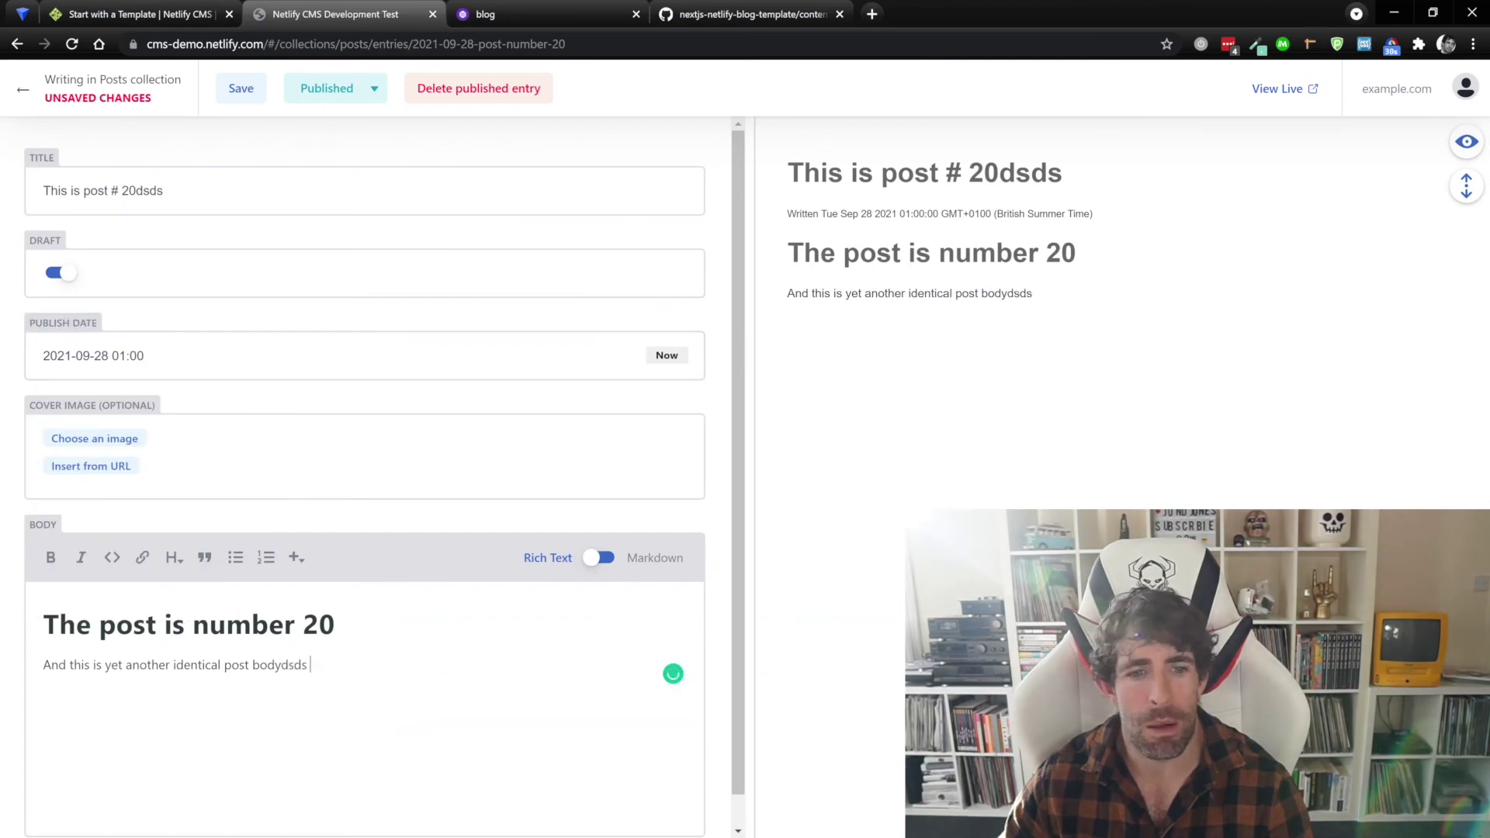
pyautogui.scroll(-1, 372, 481)
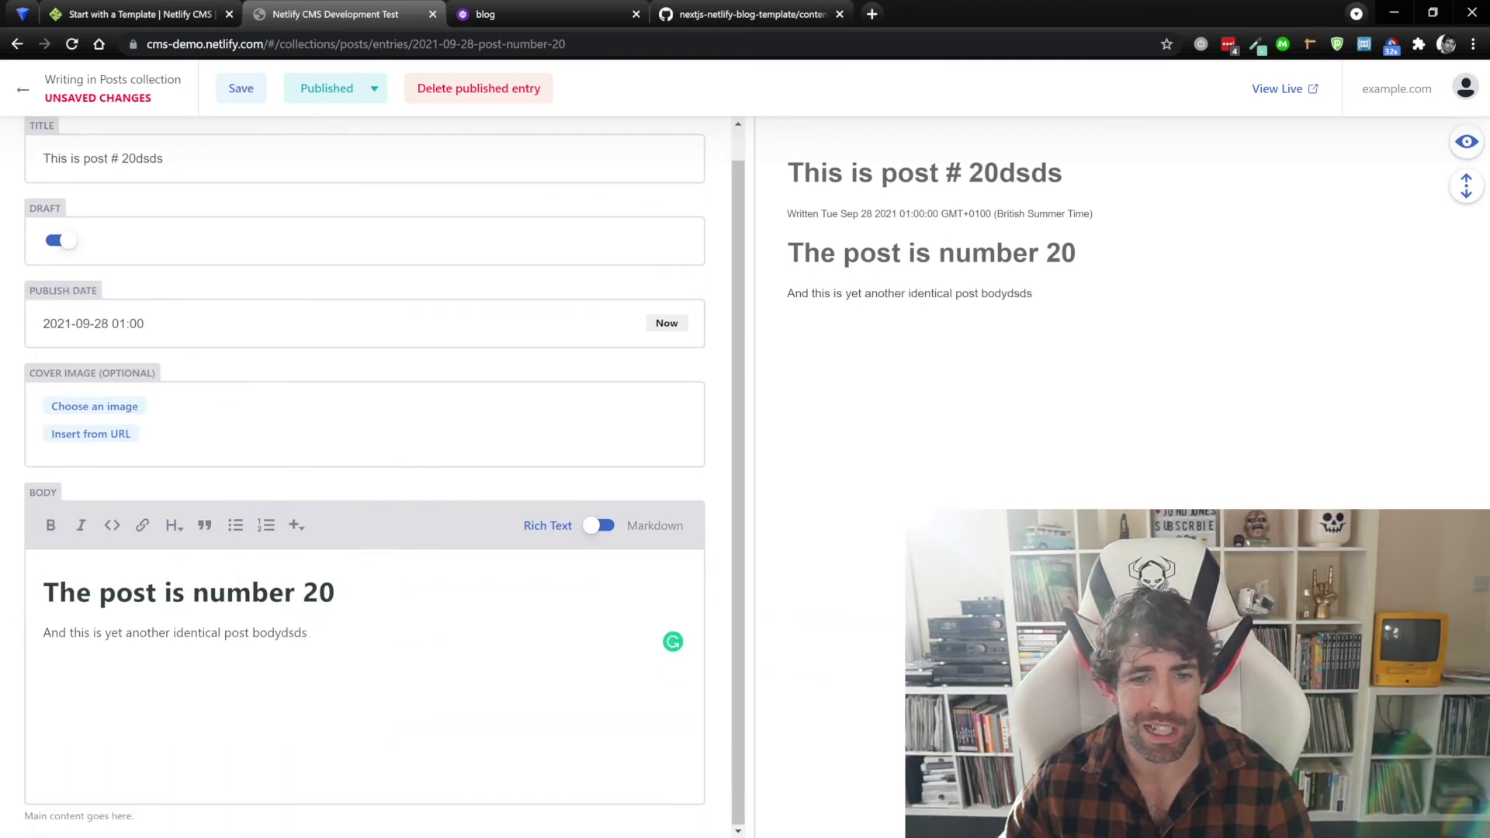
pyautogui.click(598, 526)
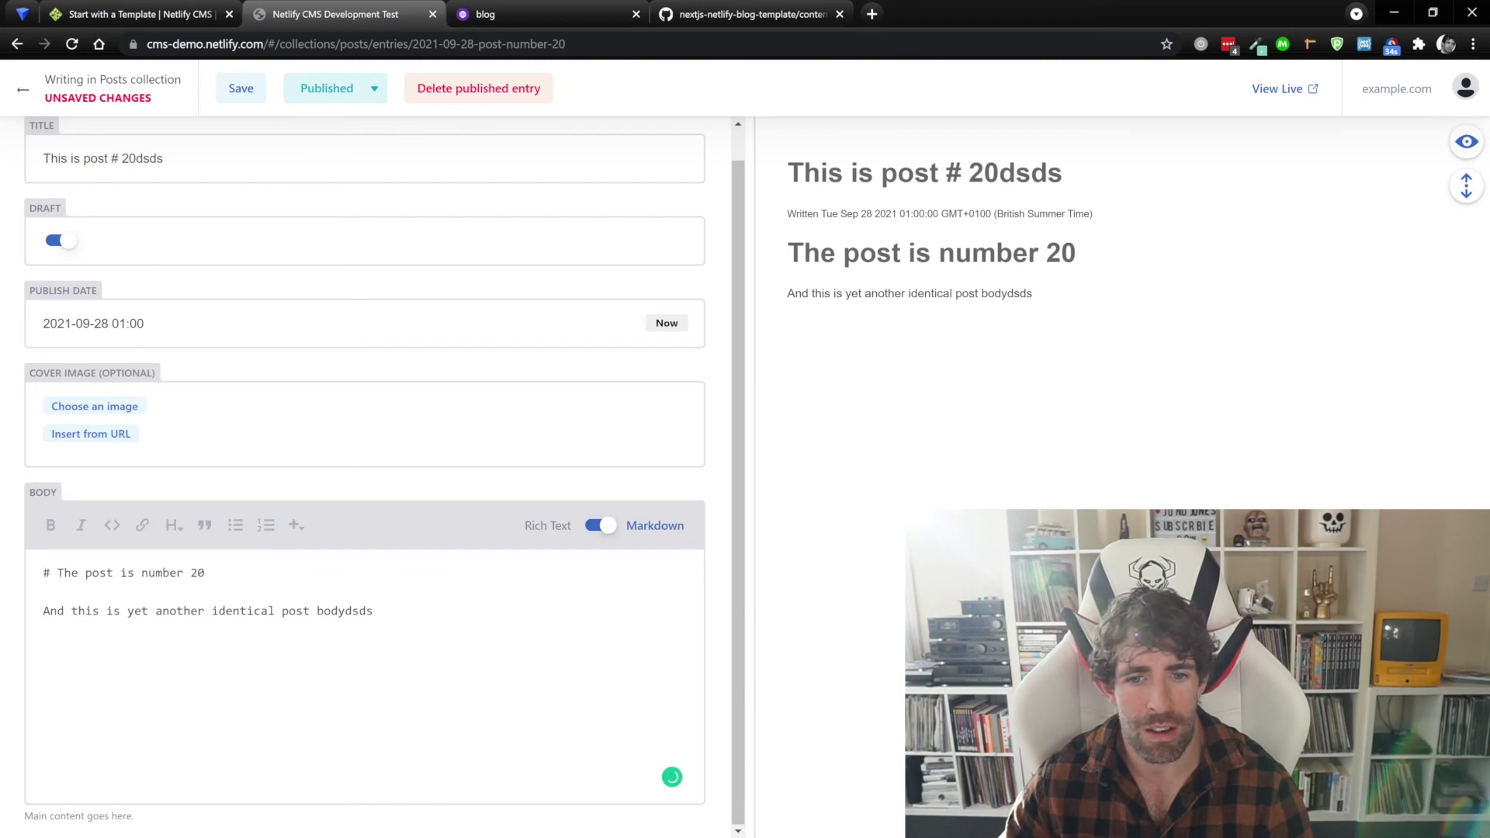
pyautogui.click(598, 526)
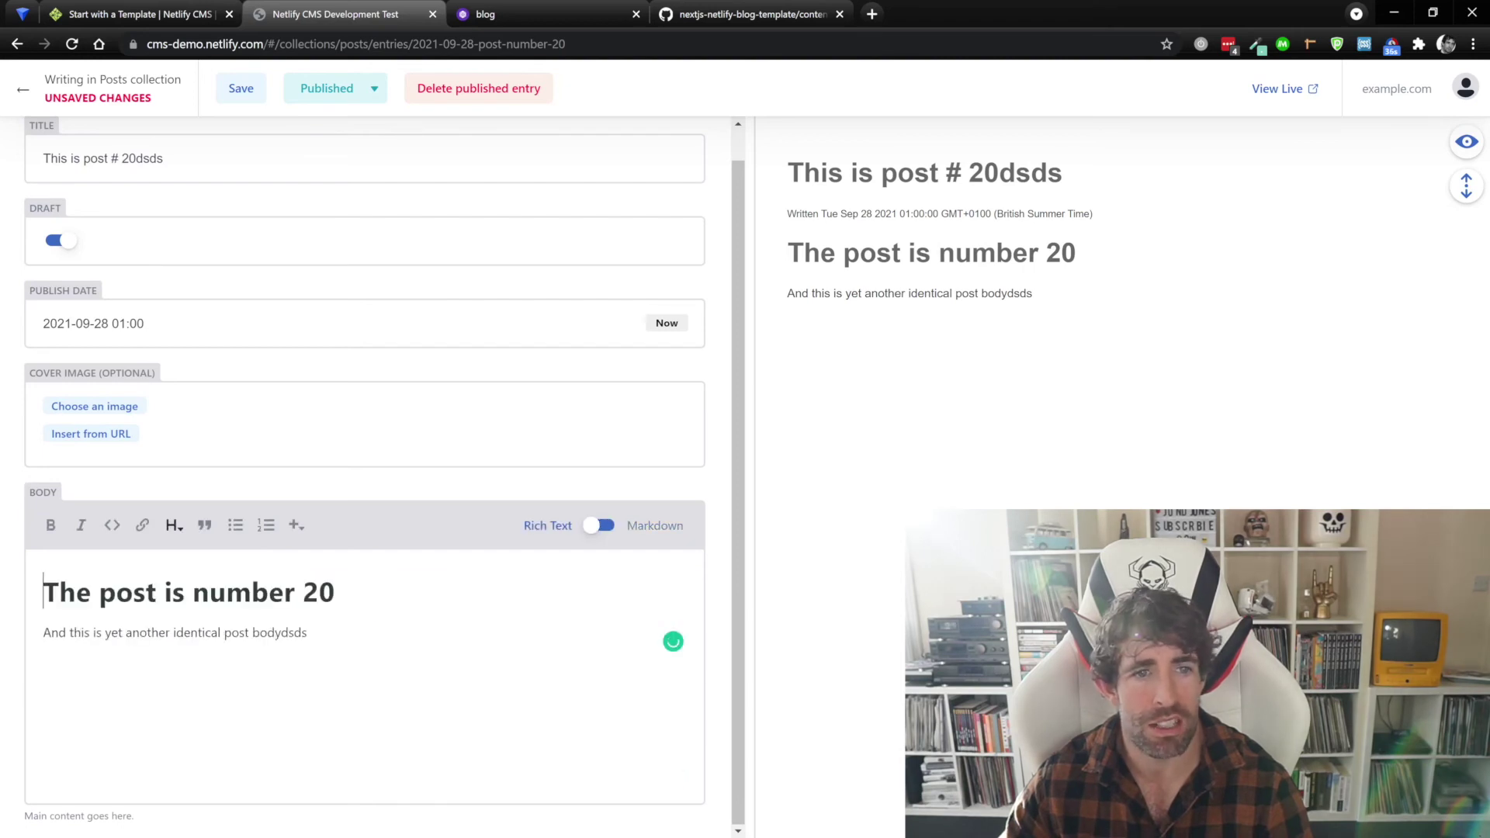
pyautogui.scroll(1, 598, 525)
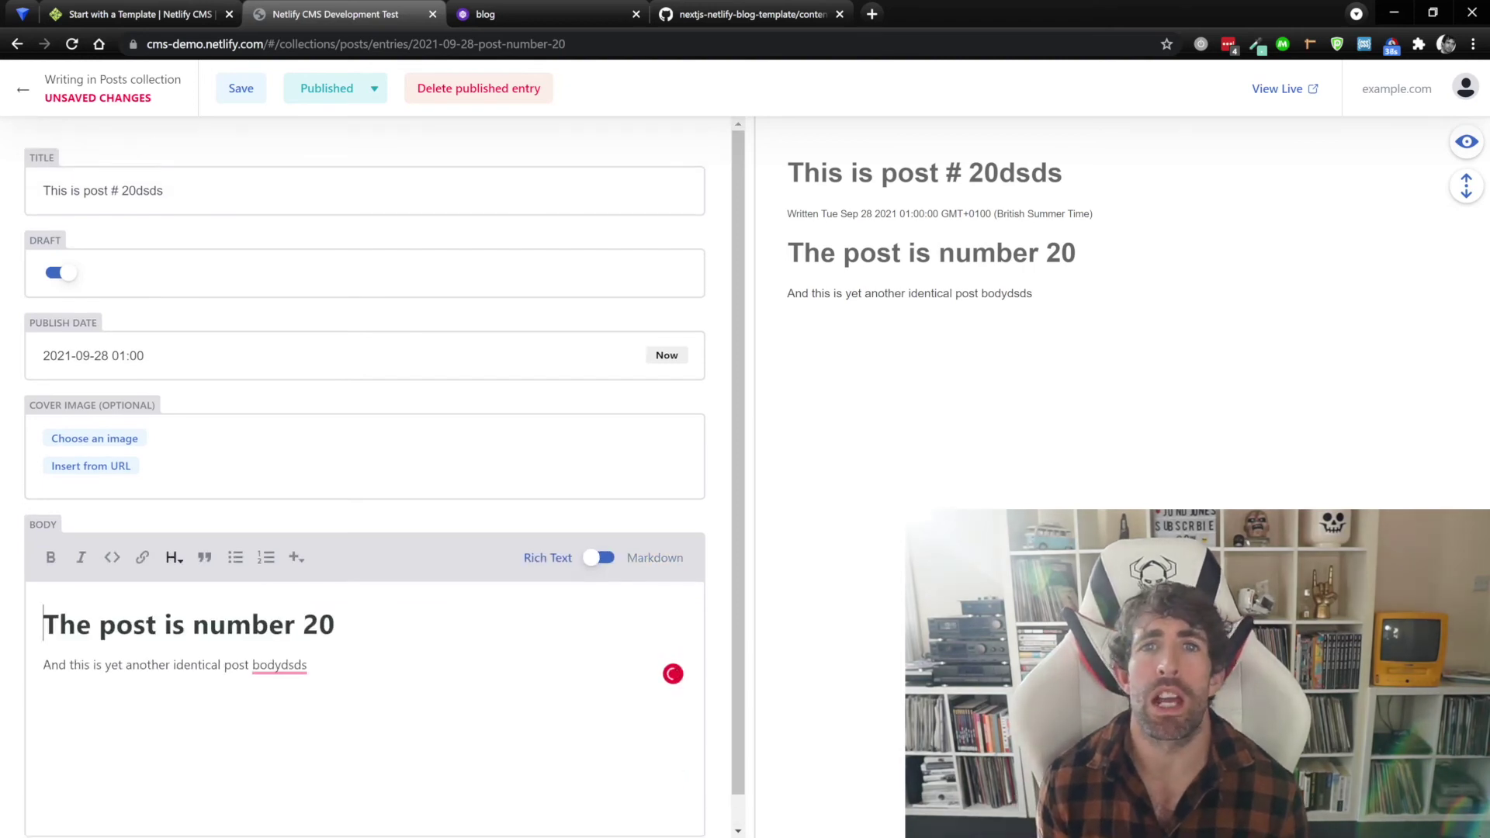